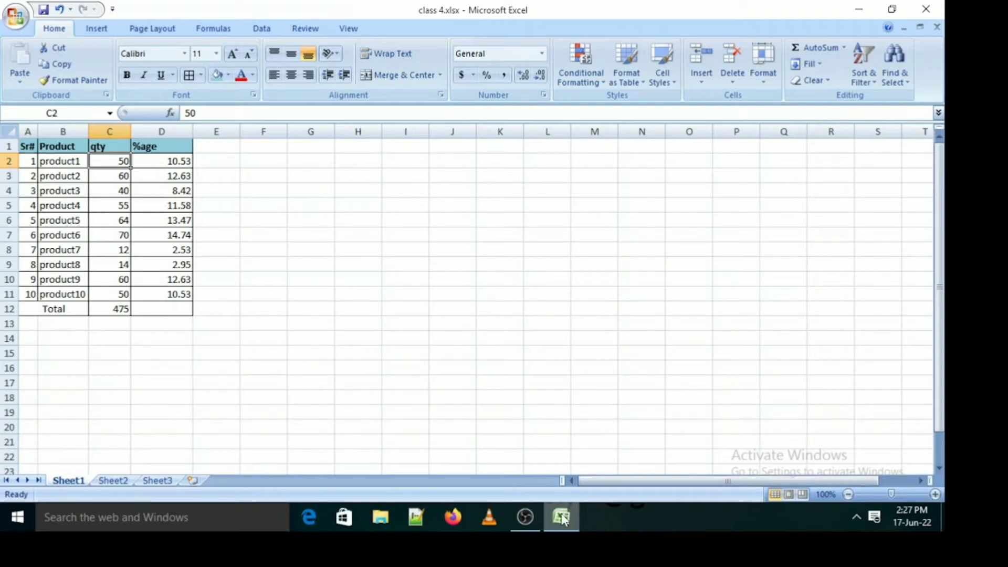
Start a new table on Sheet2 with the headings Sr# in A1 and Product in B1
{"action": "left_click", "coordinate": [112, 485]}
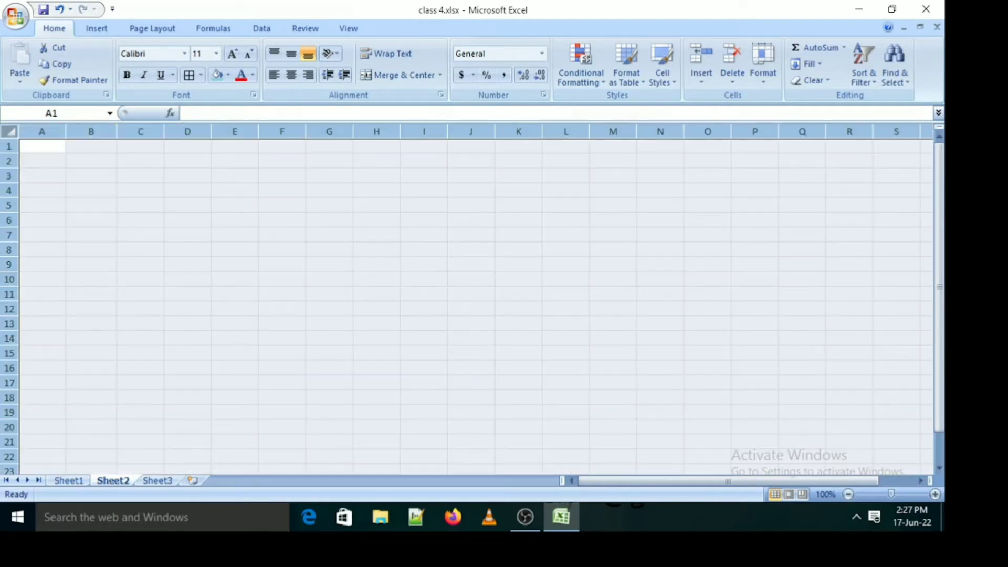
{"action": "left_click", "coordinate": [50, 151]}
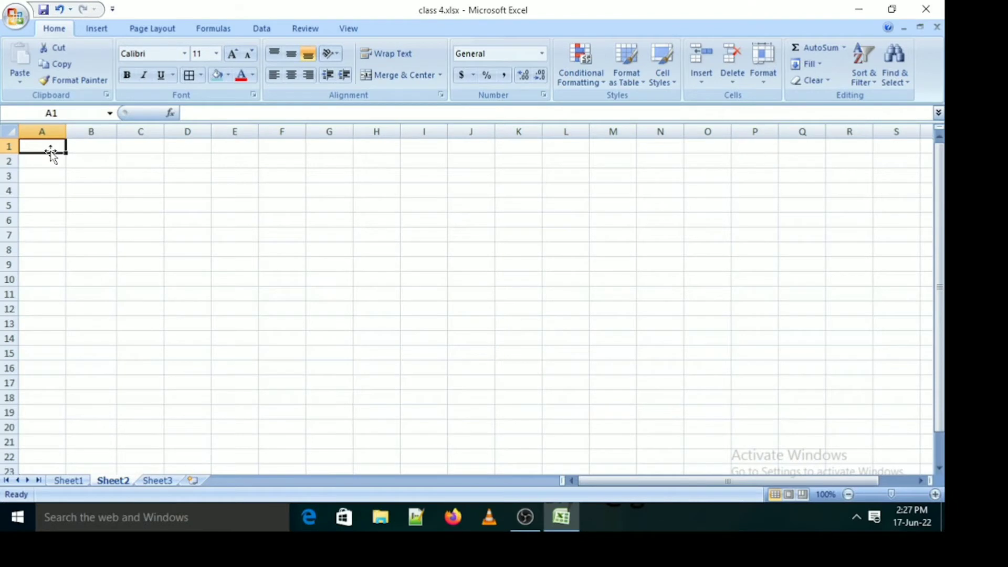
{"action": "type", "text": "Sr"}
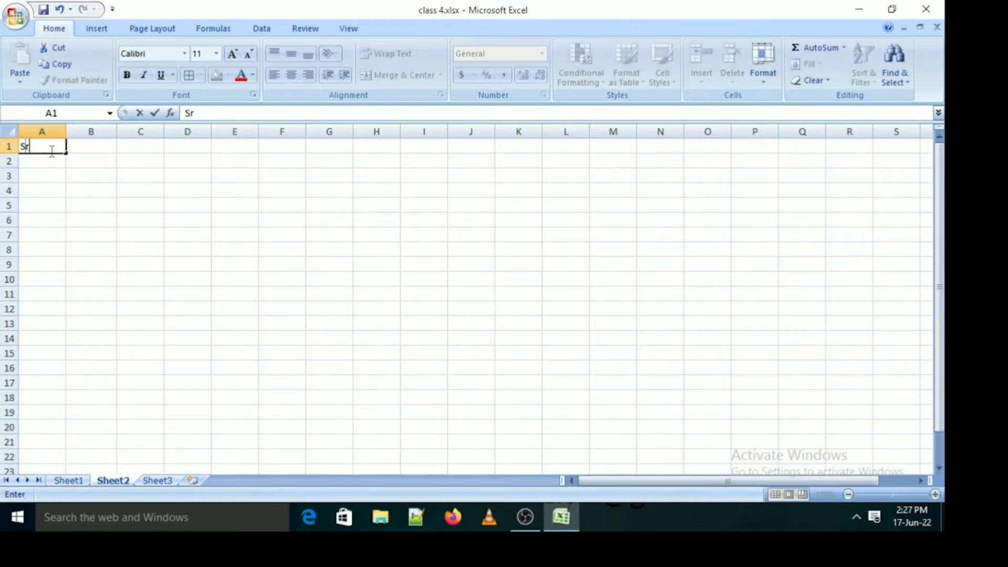
{"action": "type", "text": "#"}
{"action": "key", "text": "Tab"}
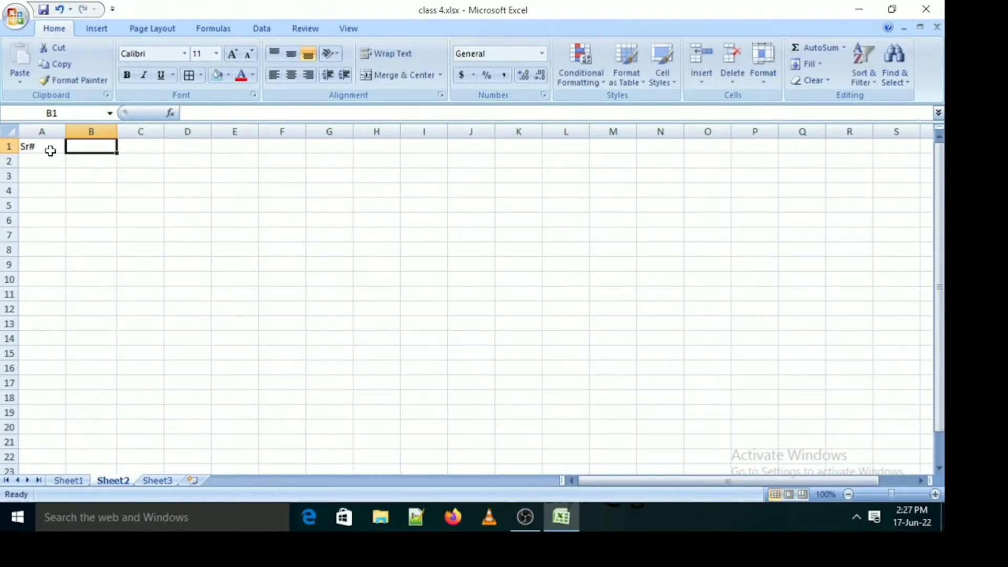
{"action": "type", "text": "Product"}
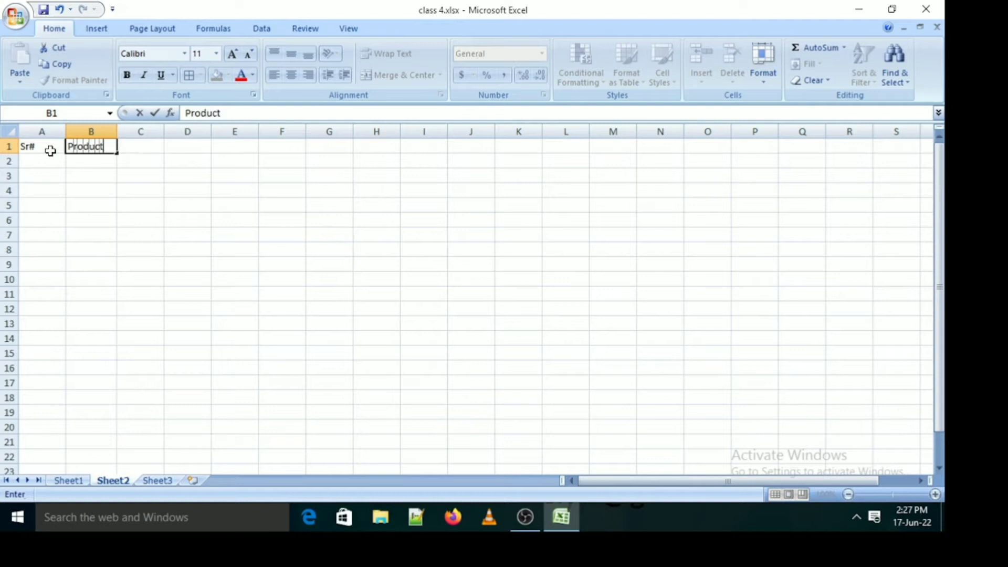
{"action": "key", "text": "Tab"}
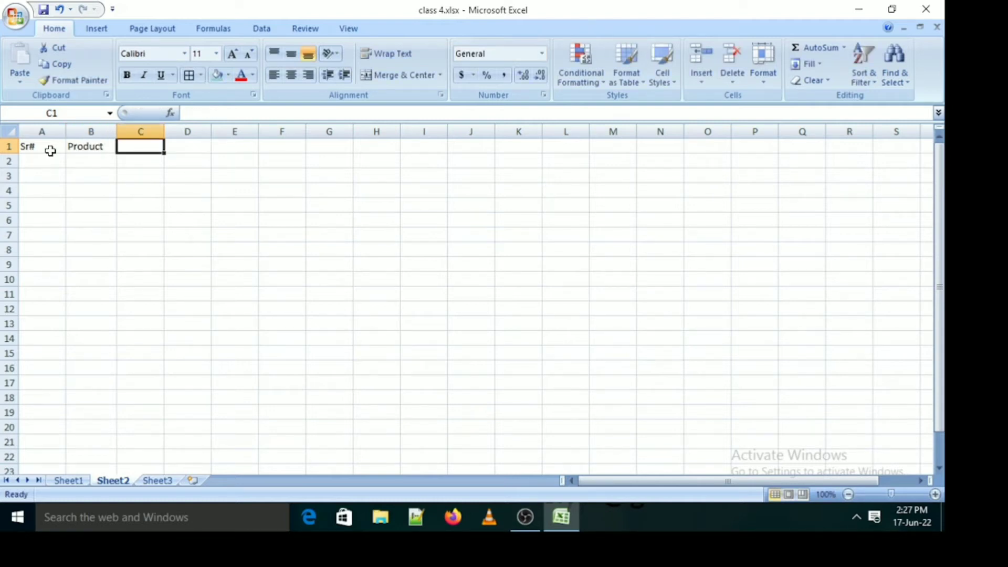
Complete the heading row with Qty in C1 and %age in D1
{"action": "type", "text": "Qty"}
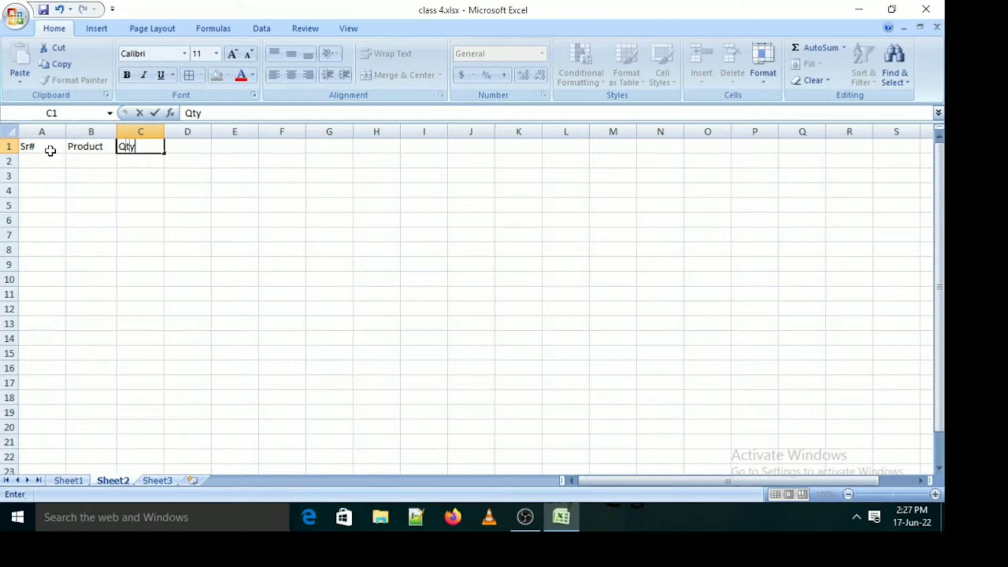
{"action": "key", "text": "Tab"}
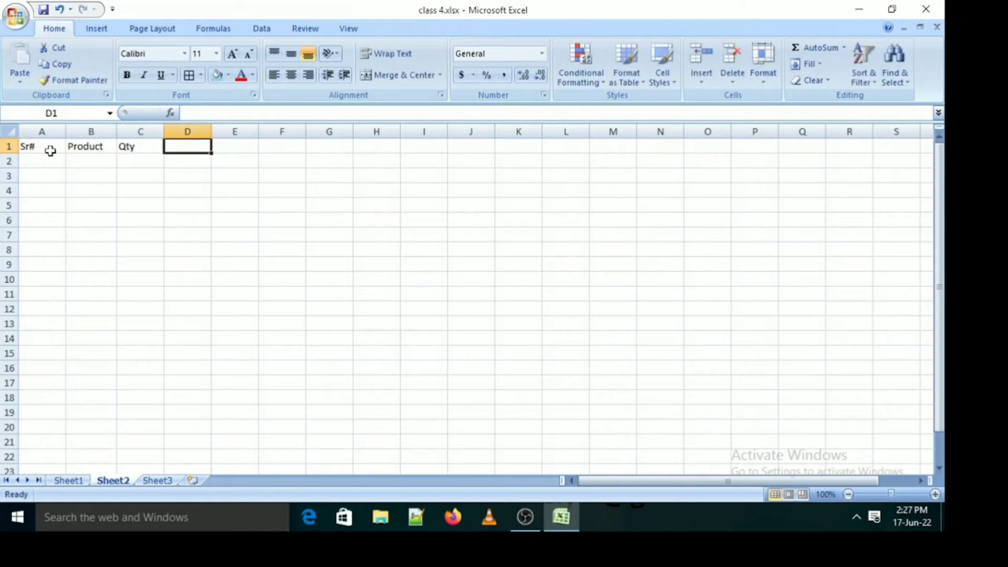
{"action": "type", "text": "%AG"}
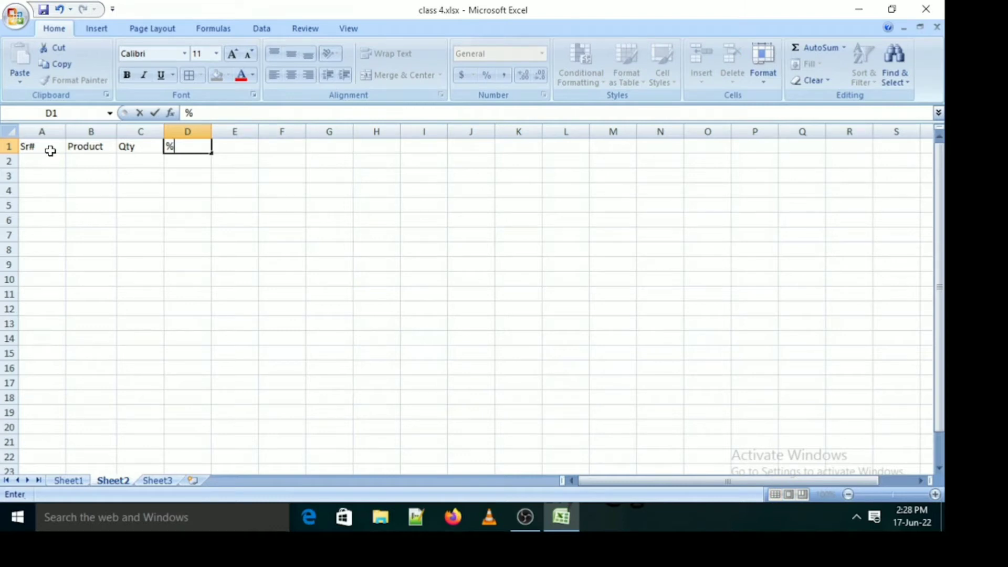
{"action": "key", "text": "BackSpace"}
{"action": "key", "text": "BackSpace"}
{"action": "type", "text": "age"}
{"action": "key", "text": "Return"}
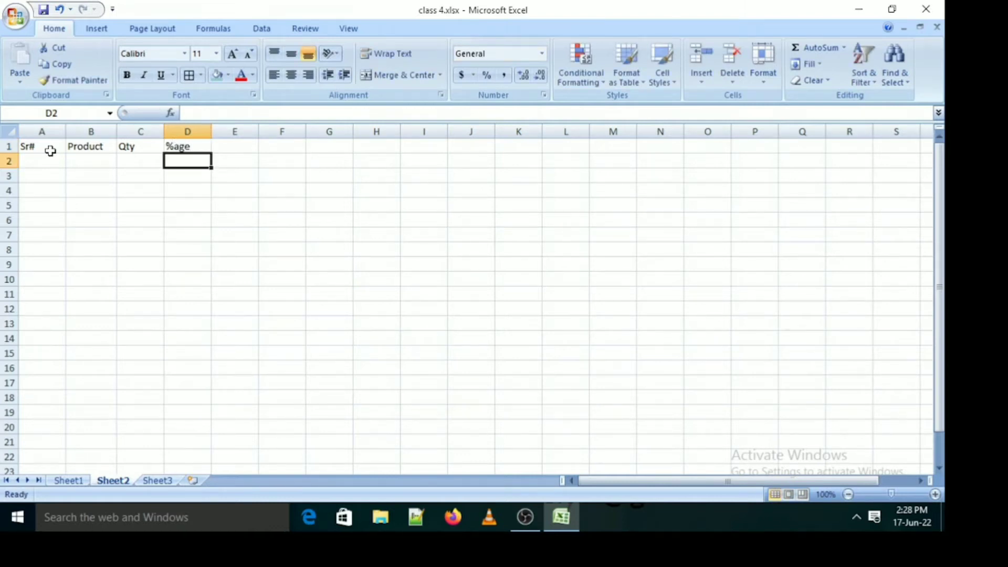
Enter the serial numbers 1, 2 and 3 in cells A2 to A4
{"action": "left_click", "coordinate": [52, 159]}
{"action": "type", "text": "1"}
{"action": "key", "text": "Tab"}
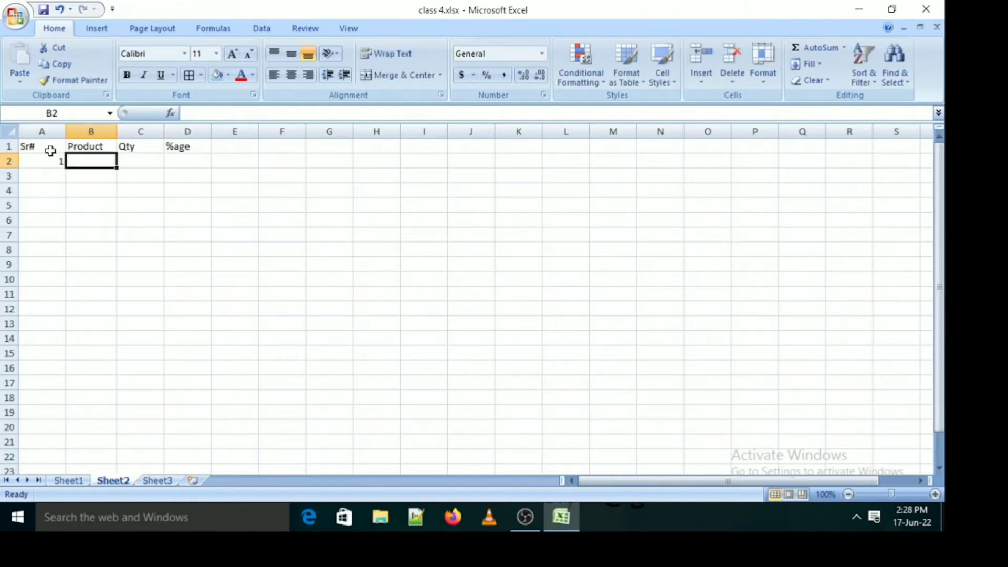
{"action": "type", "text": "2"}
{"action": "key", "text": "BackSpace"}
{"action": "key", "text": "Return"}
{"action": "type", "text": "2"}
{"action": "key", "text": "Return"}
{"action": "type", "text": "3"}
{"action": "key", "text": "Return"}
Extend the serial number series down the Sr# column to 10 in A11
{"action": "key", "text": "Up"}
{"action": "key", "text": "Up"}
{"action": "left_click_drag", "start_coordinate": [51, 157], "coordinate": [64, 297]}
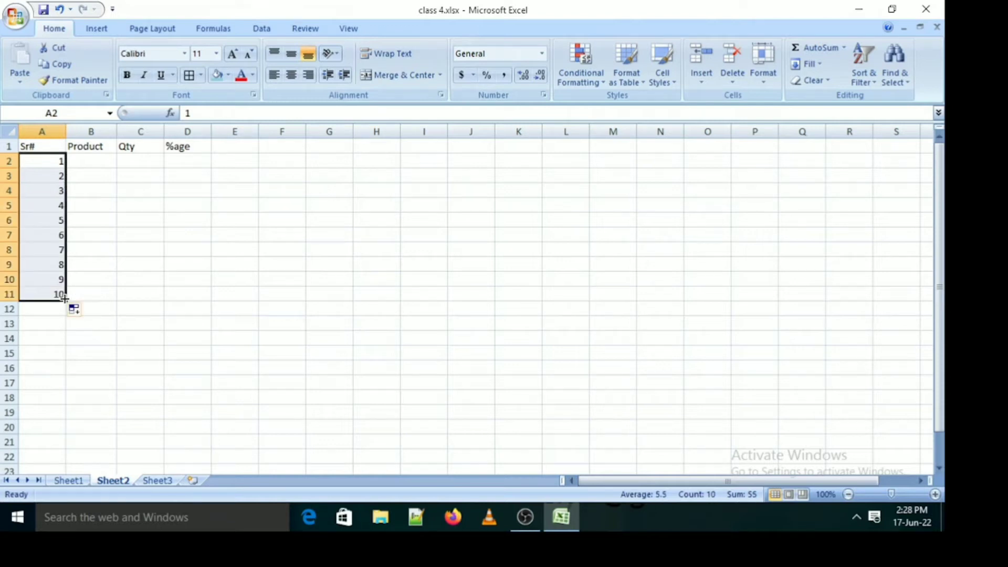
Enter product1 as the first product name in B2
{"action": "left_click", "coordinate": [107, 161]}
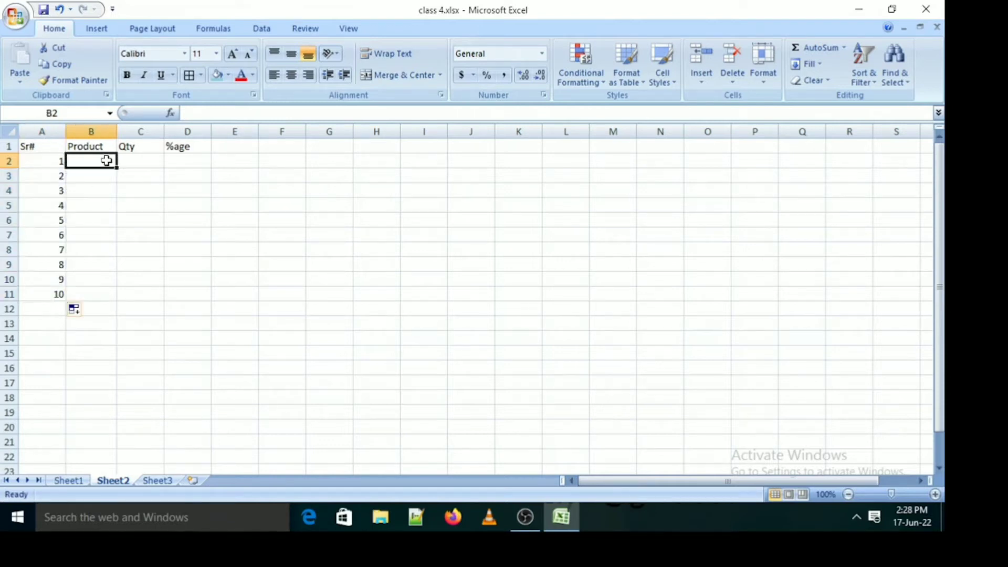
{"action": "type", "text": "product1"}
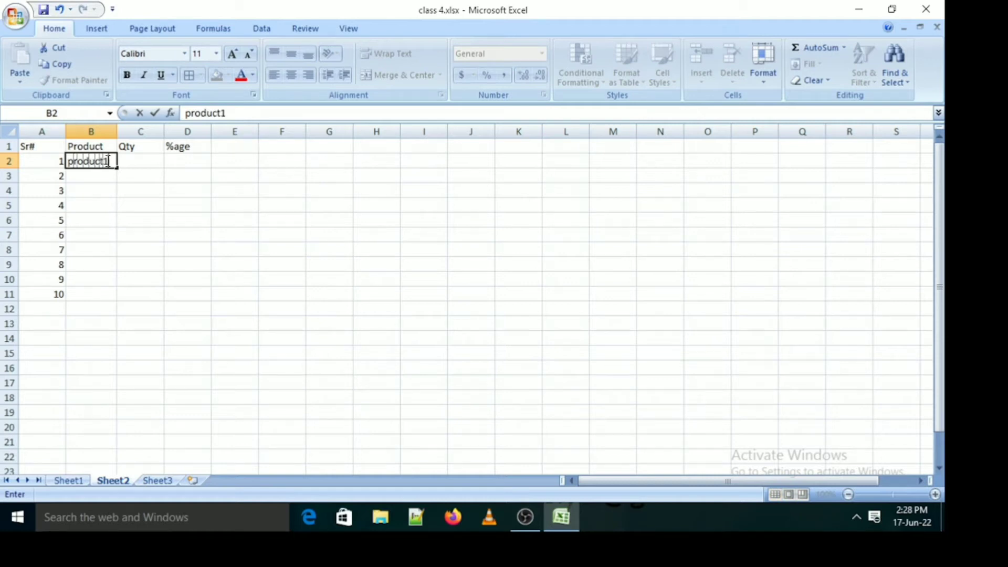
{"action": "key", "text": "Return"}
{"action": "key", "text": "Return"}
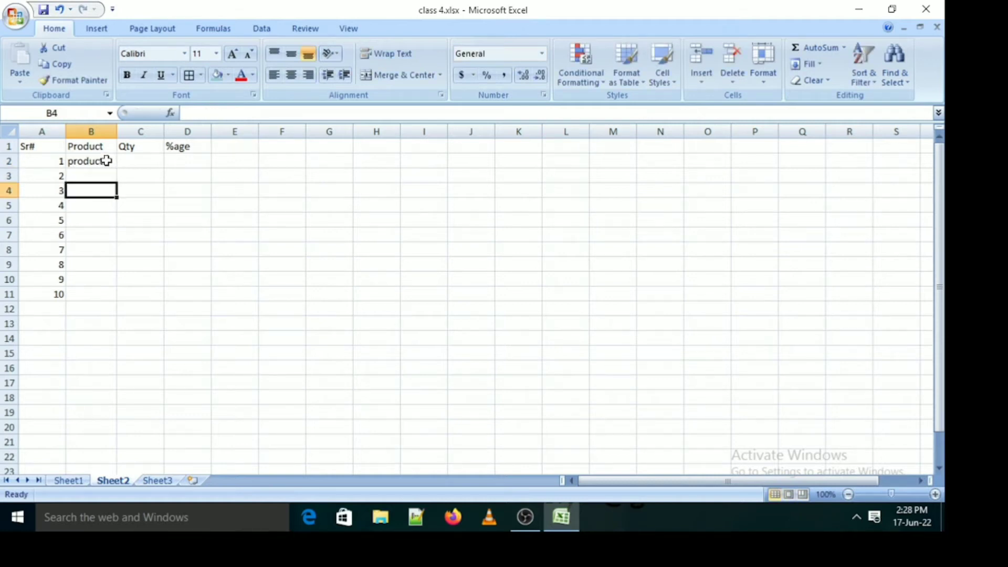
{"action": "type", "text": "pro"}
{"action": "key", "text": "Tab"}
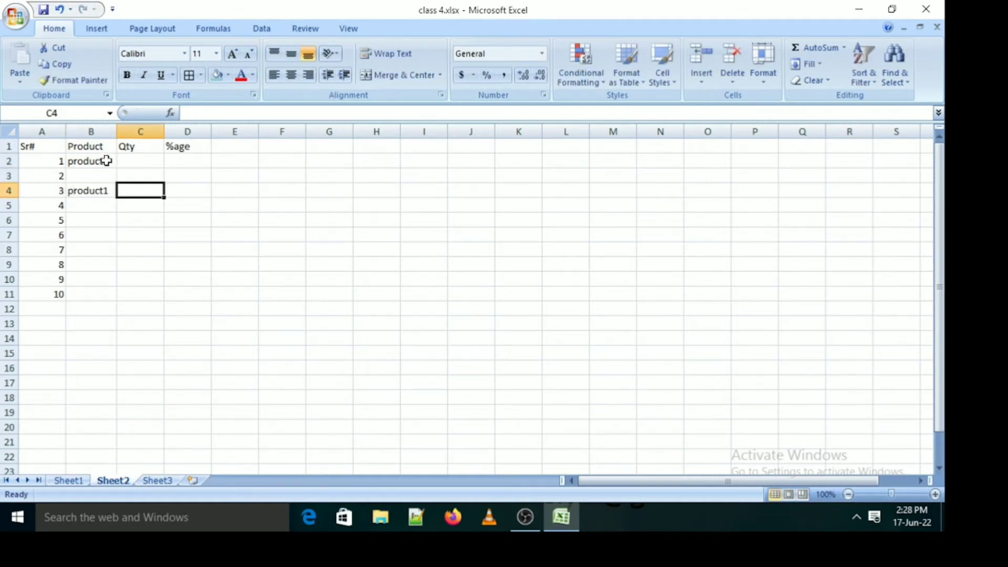
{"action": "key", "text": "Left"}
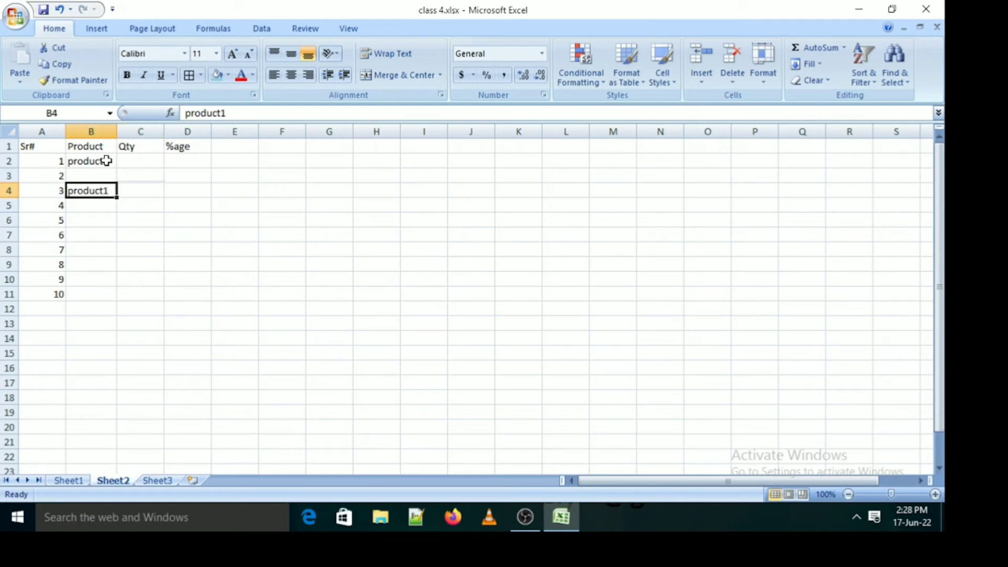
{"action": "key", "text": "Delete"}
{"action": "key", "text": "Up"}
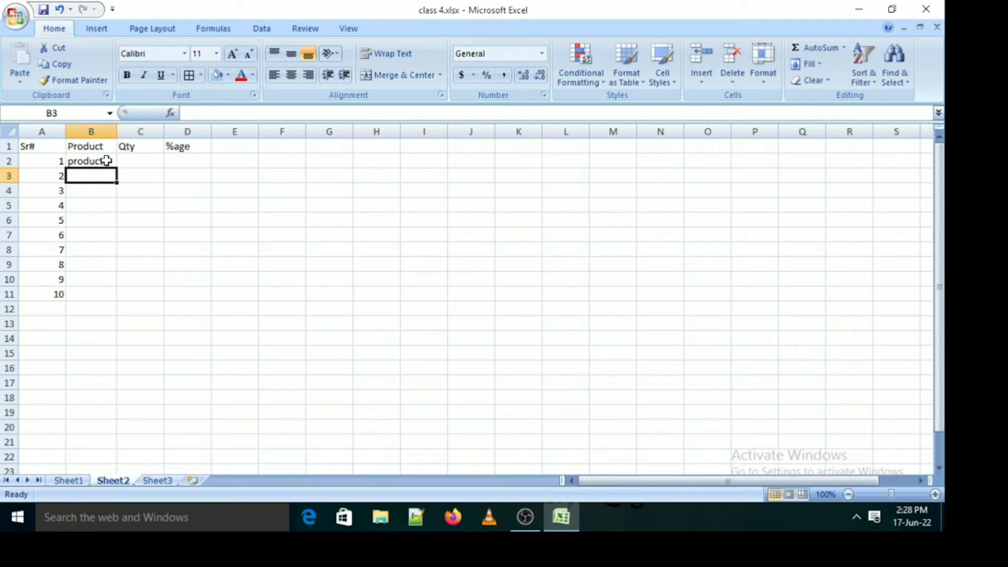
Enter product2 in B3 and product3 in B4
{"action": "type", "text": "pr"}
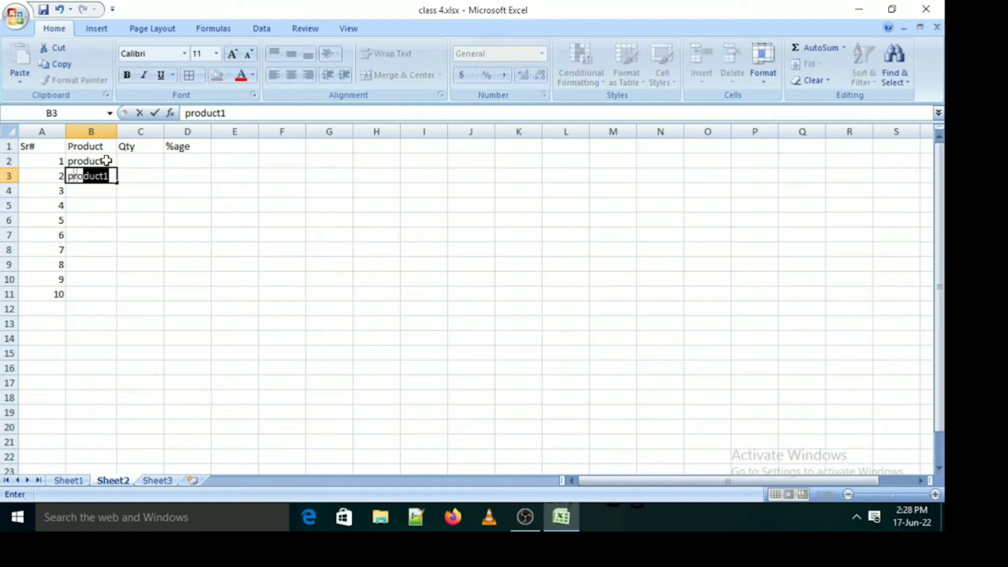
{"action": "type", "text": "oduct2"}
{"action": "key", "text": "Return"}
{"action": "type", "text": "product3"}
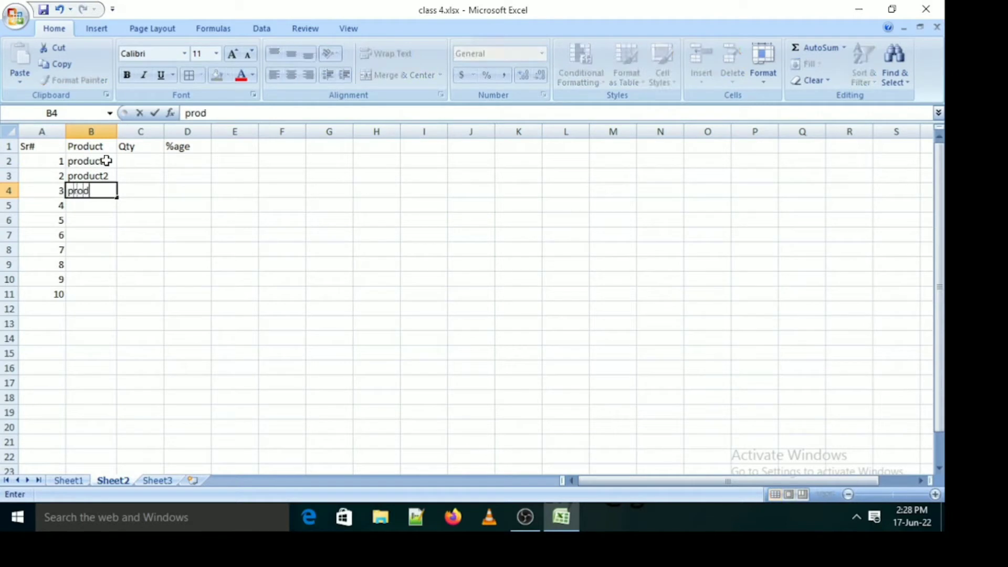
{"action": "key", "text": "Return"}
Extend the product name series from B2:B4 down to product10 in B11
{"action": "key", "text": "Up"}
{"action": "key", "text": "Up"}
{"action": "key", "text": "Up"}
{"action": "key", "text": "shift+Down"}
{"action": "key", "text": "shift+Down"}
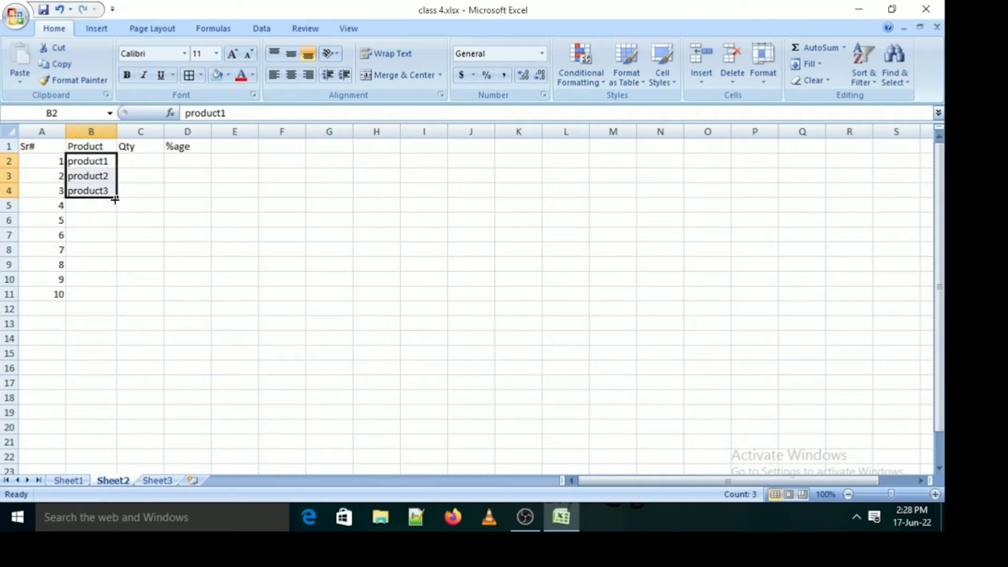
{"action": "left_click_drag", "start_coordinate": [115, 200], "coordinate": [116, 299]}
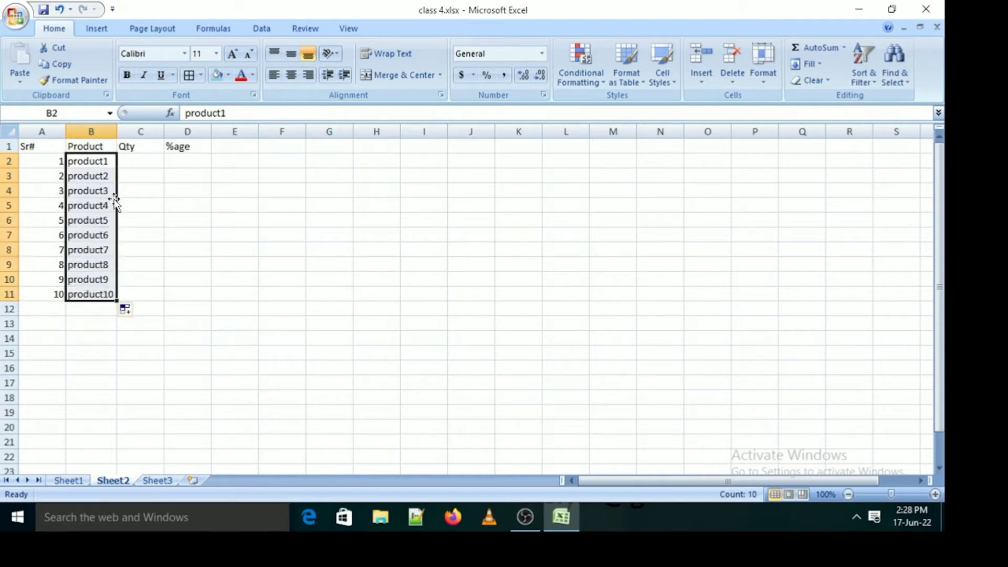
{"action": "key", "text": "ctrl+z"}
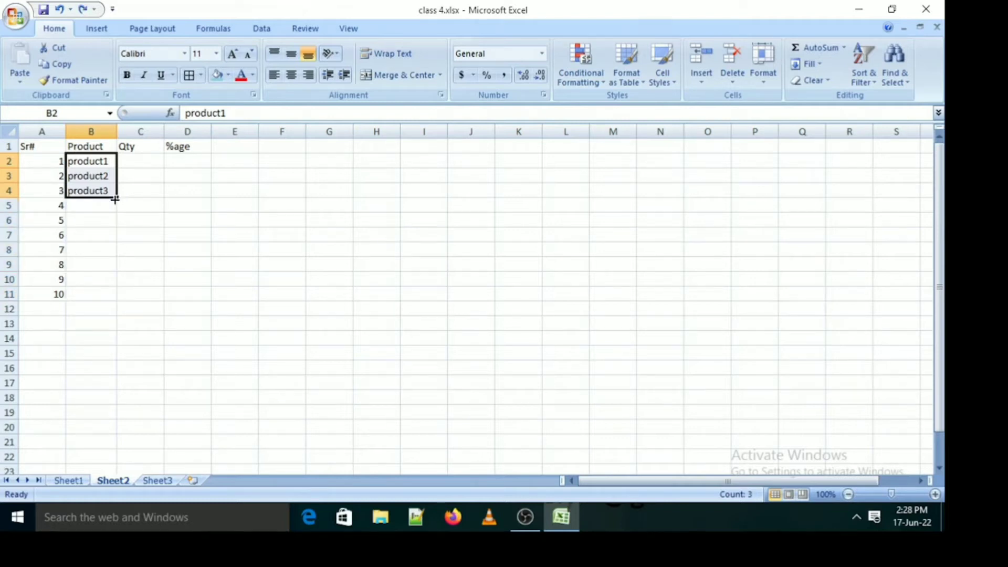
{"action": "double_click", "coordinate": [115, 200]}
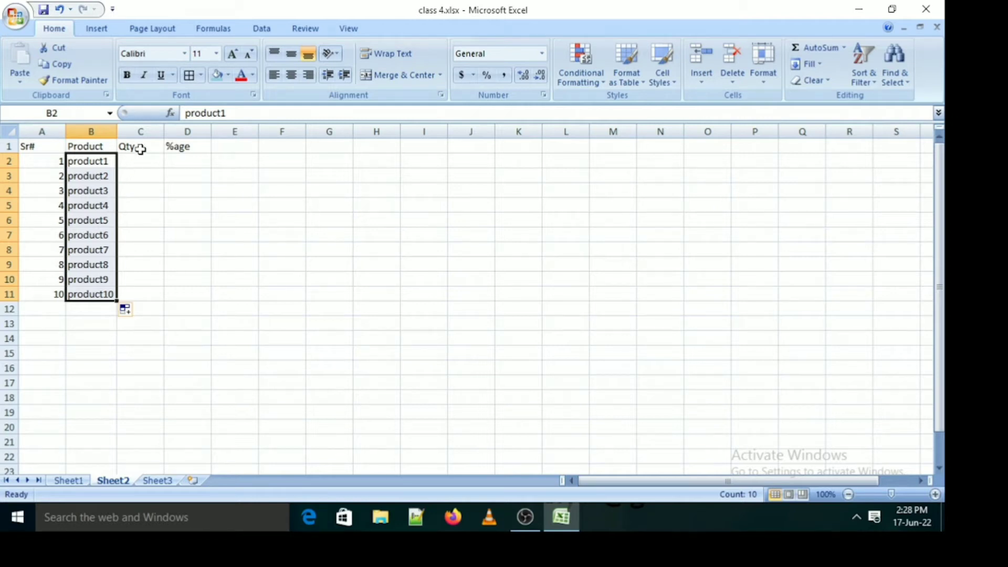
{"action": "left_click", "coordinate": [50, 349]}
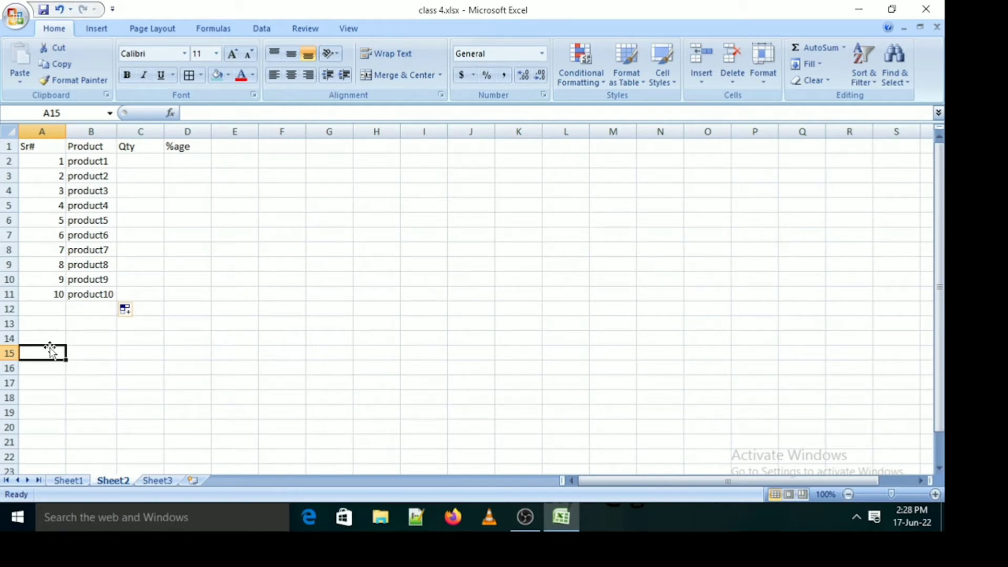
Select the whole data range A1:D11, including the headings and the empty Qty and %age columns
{"action": "left_click", "coordinate": [31, 146]}
{"action": "key", "text": "shift+Right"}
{"action": "key", "text": "shift+Right"}
{"action": "key", "text": "shift+Right"}
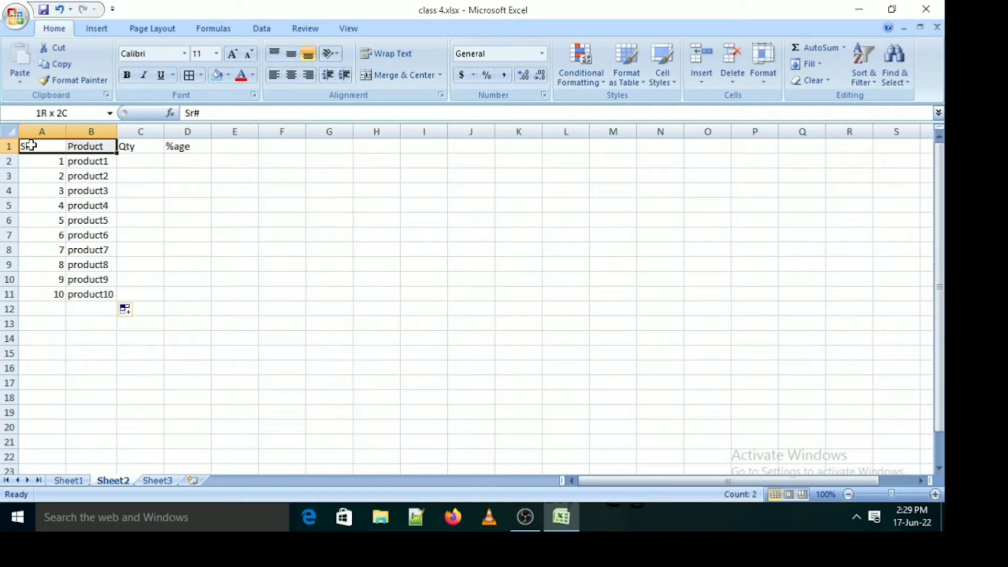
{"action": "key", "text": "shift+Down"}
{"action": "key", "text": "shift+Down"}
{"action": "key", "text": "shift+Down"}
{"action": "key", "text": "shift+Down"}
{"action": "key", "text": "shift+Down"}
{"action": "key", "text": "shift+Down"}
{"action": "key", "text": "shift+Down"}
{"action": "key", "text": "shift+Down"}
{"action": "key", "text": "shift+Down"}
{"action": "key", "text": "shift+Down"}
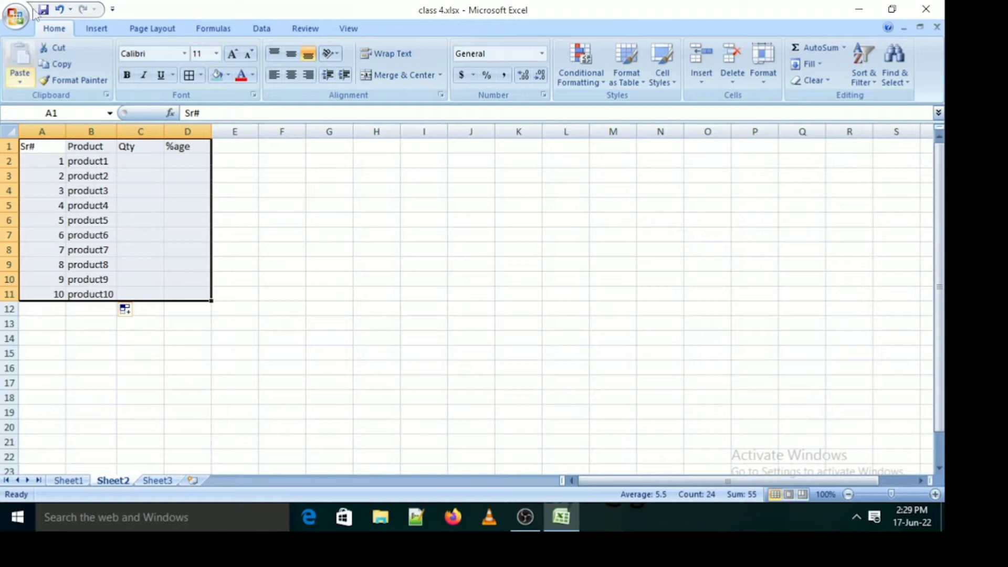
Try converting A1:D11 into a table with headers, and undo the conversion
{"action": "left_click", "coordinate": [95, 28]}
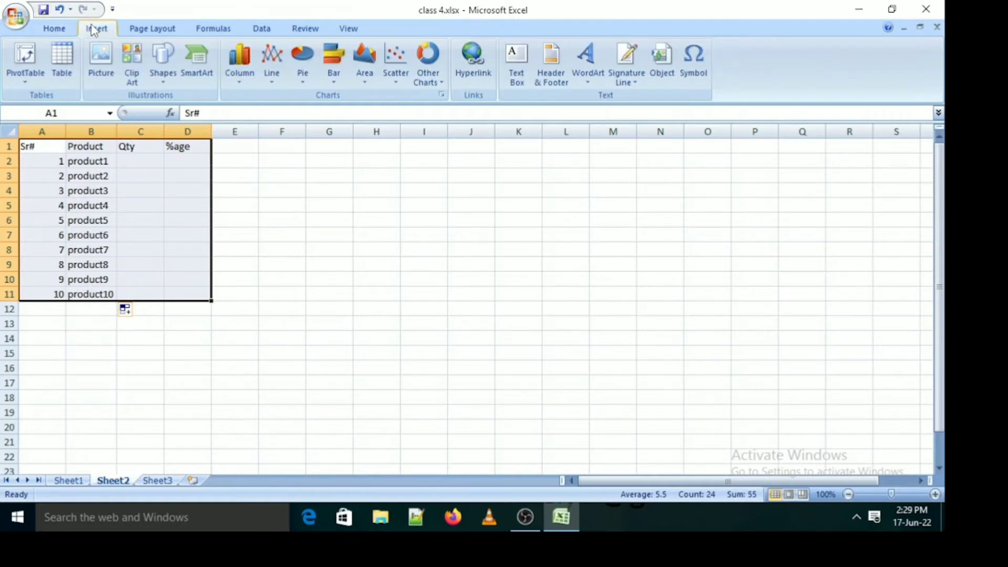
{"action": "left_click", "coordinate": [63, 60]}
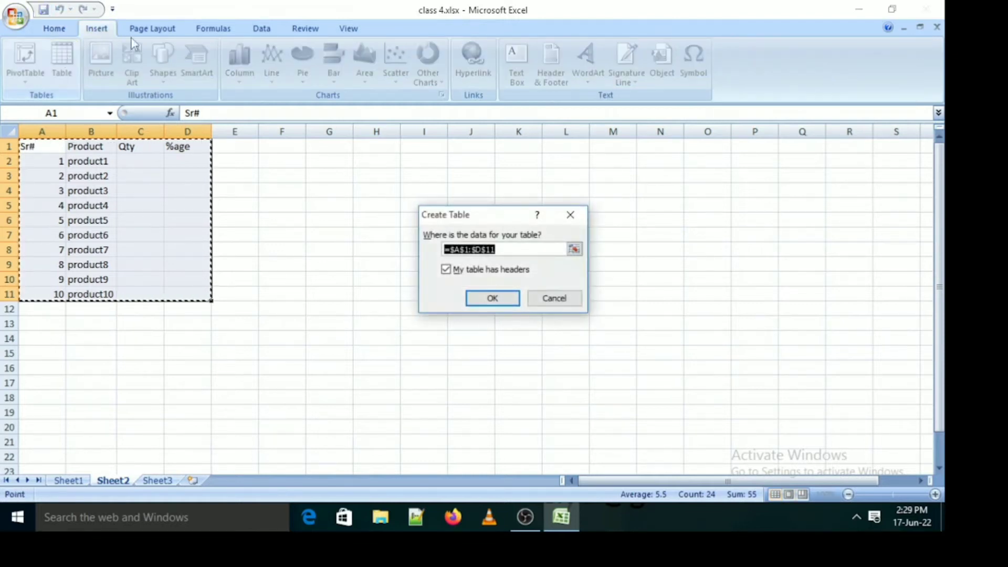
{"action": "left_click", "coordinate": [506, 298]}
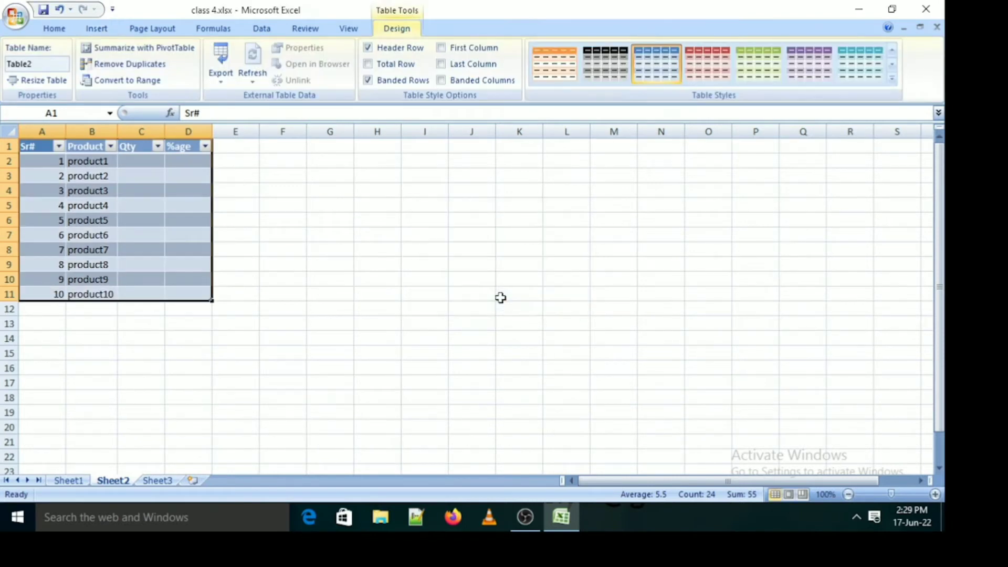
{"action": "key", "text": "ctrl+z"}
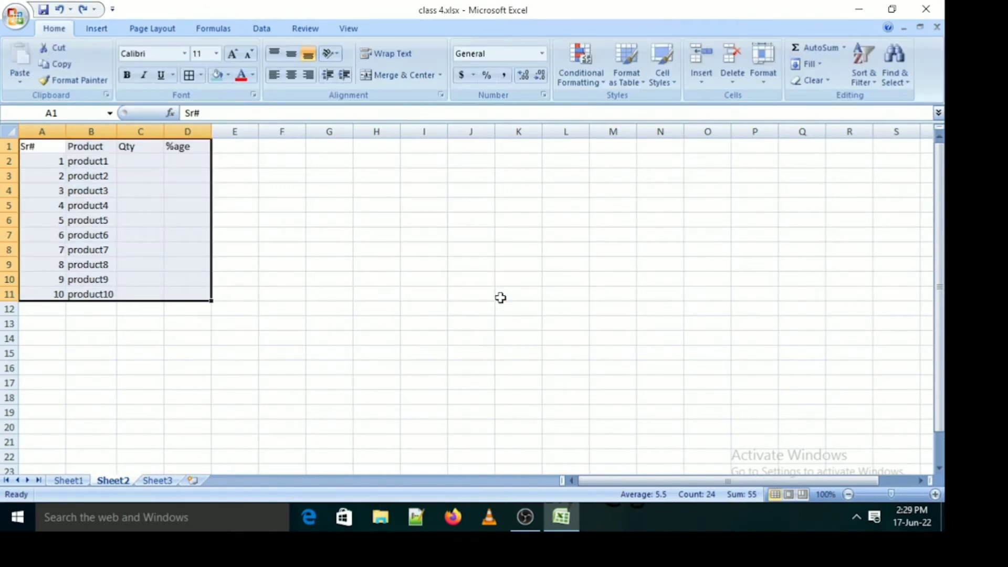
Apply All Borders to the range A1:D11
{"action": "left_click", "coordinate": [202, 75]}
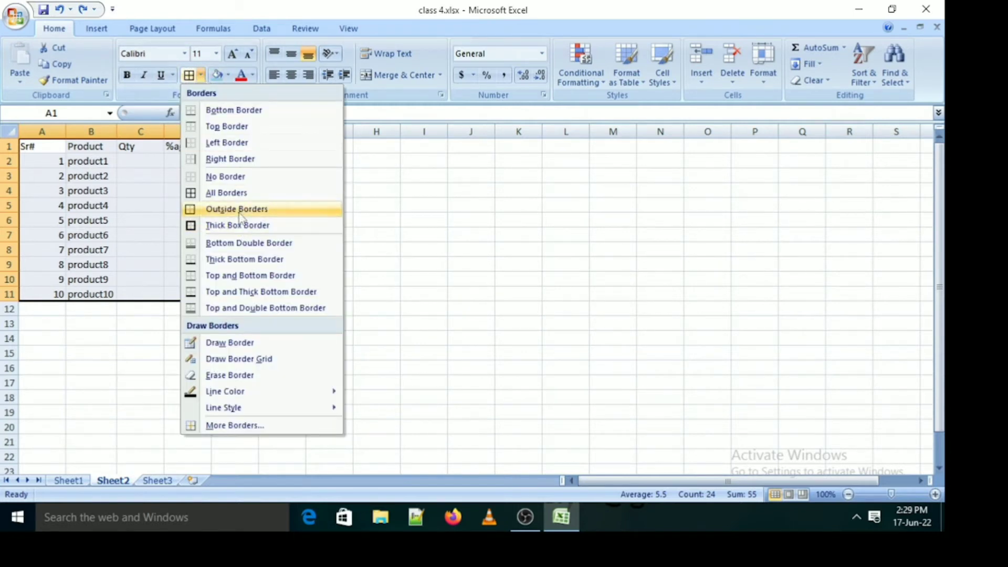
{"action": "left_click", "coordinate": [248, 195]}
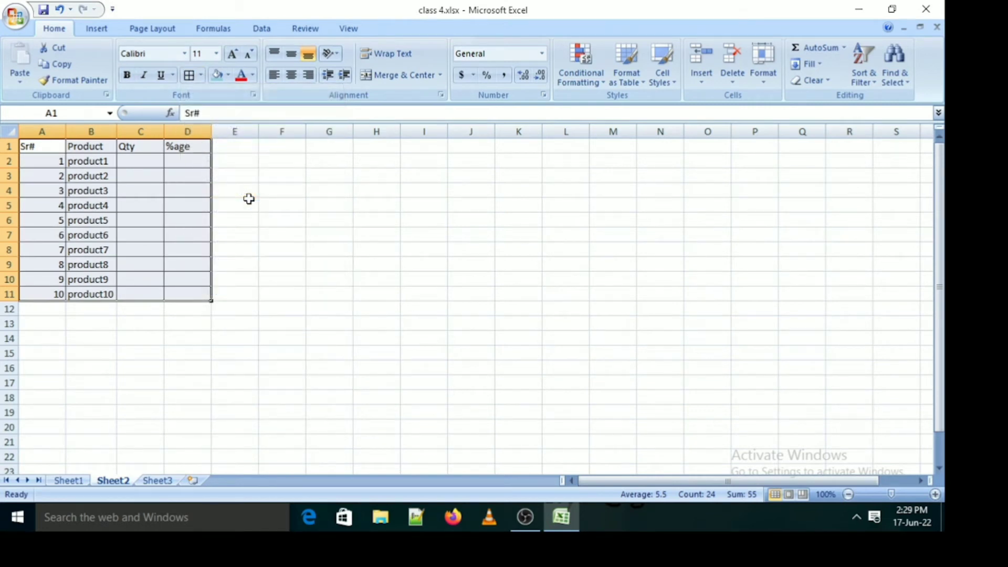
{"action": "left_click", "coordinate": [248, 199]}
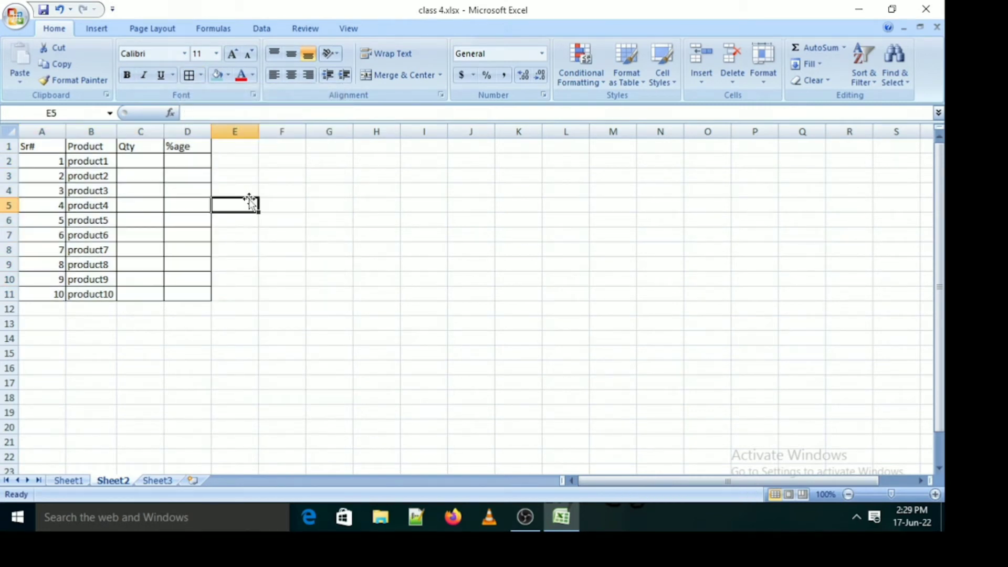
Make the headings in A1:D1 bold and give them a light orange fill
{"action": "left_click", "coordinate": [33, 142]}
{"action": "key", "text": "shift+Right"}
{"action": "key", "text": "shift+Right"}
{"action": "key", "text": "shift+Right"}
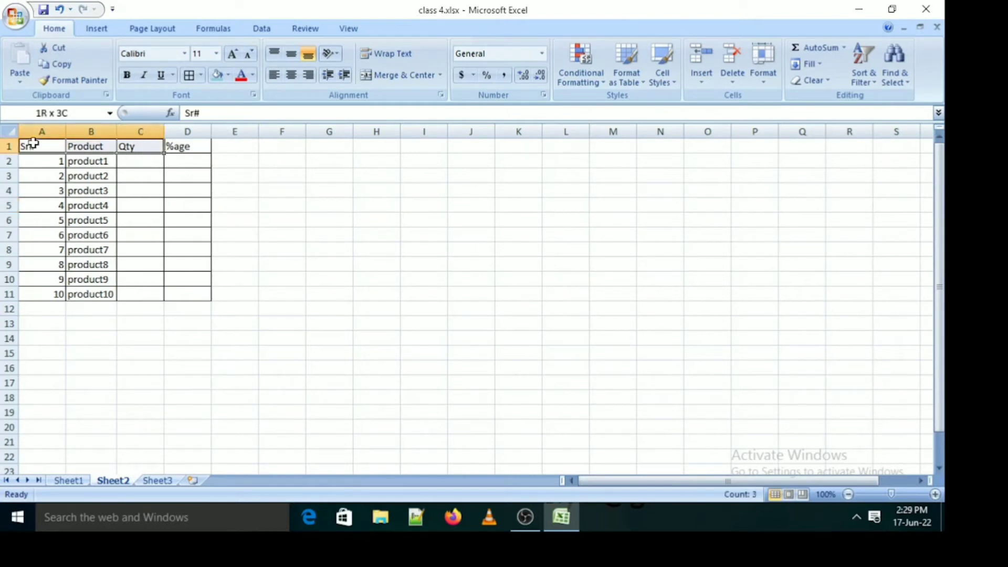
{"action": "key", "text": "ctrl+b"}
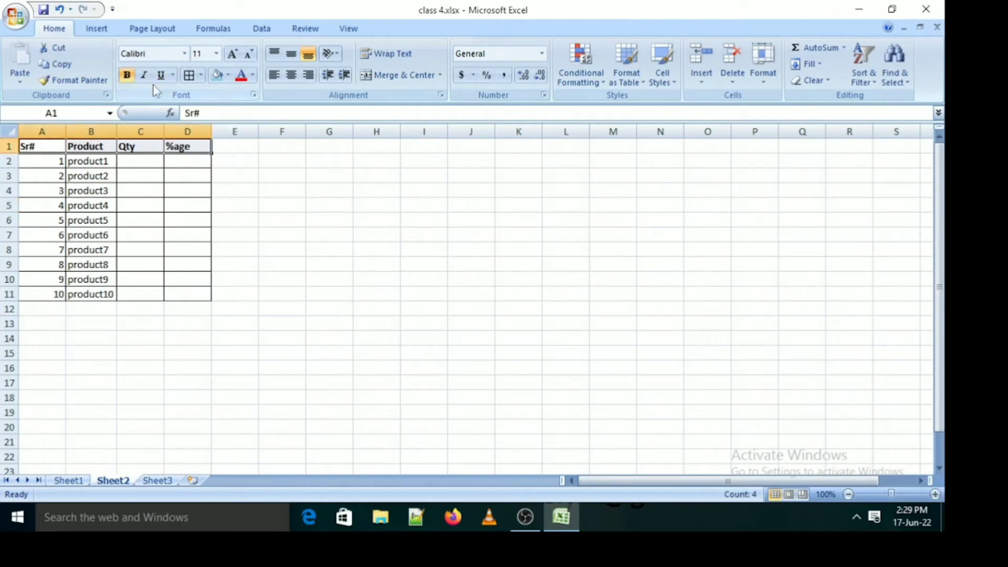
{"action": "left_click", "coordinate": [228, 80]}
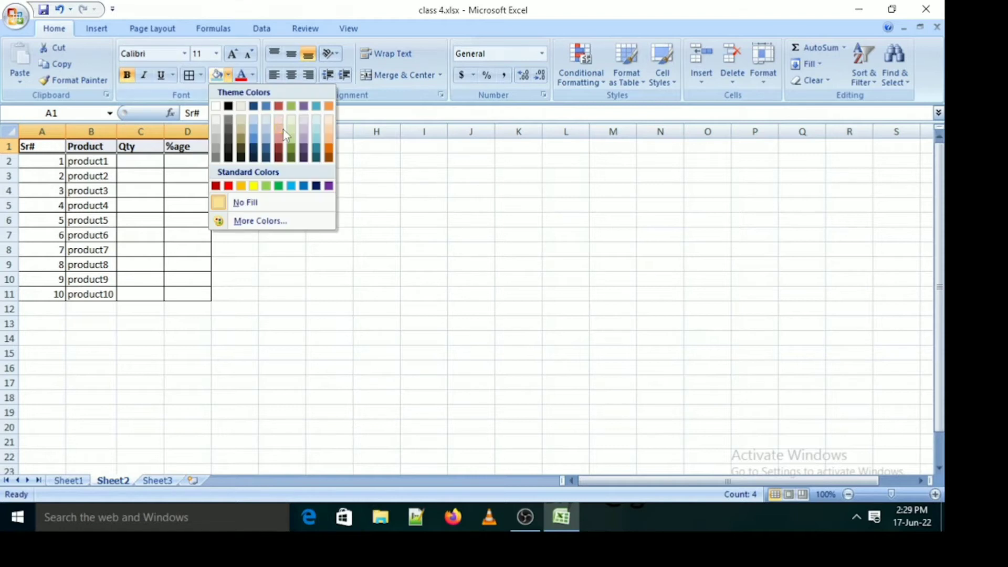
{"action": "left_click", "coordinate": [330, 133]}
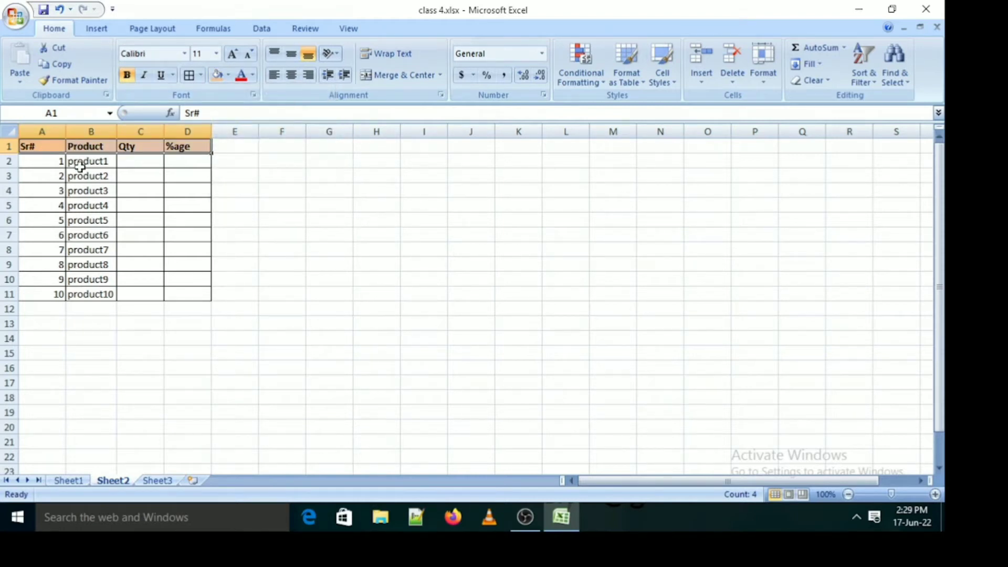
{"action": "left_click", "coordinate": [37, 309]}
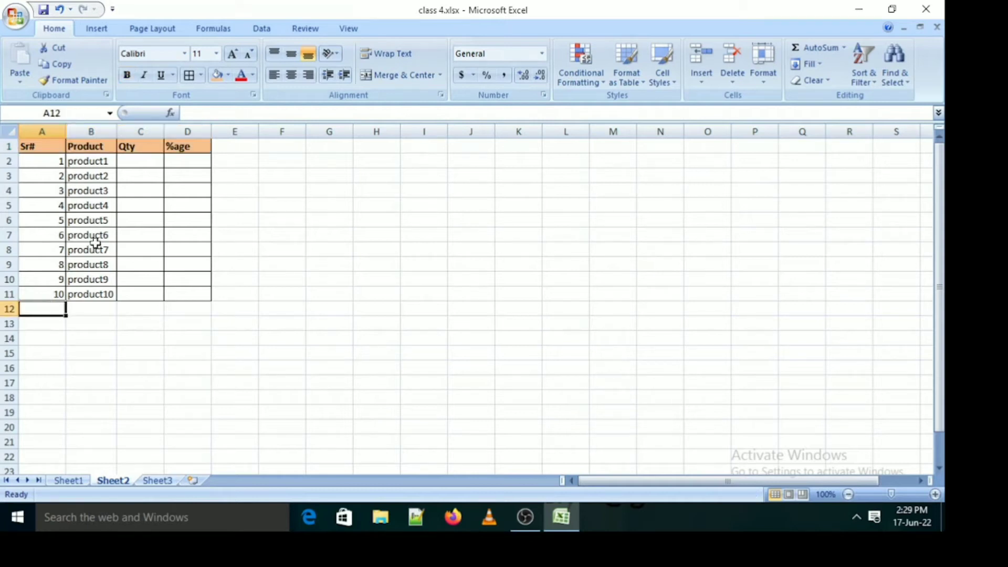
Enter the quantities 60, 50, 45, 55 and 64 for product1 to product5 in C2:C6
{"action": "left_click", "coordinate": [153, 161]}
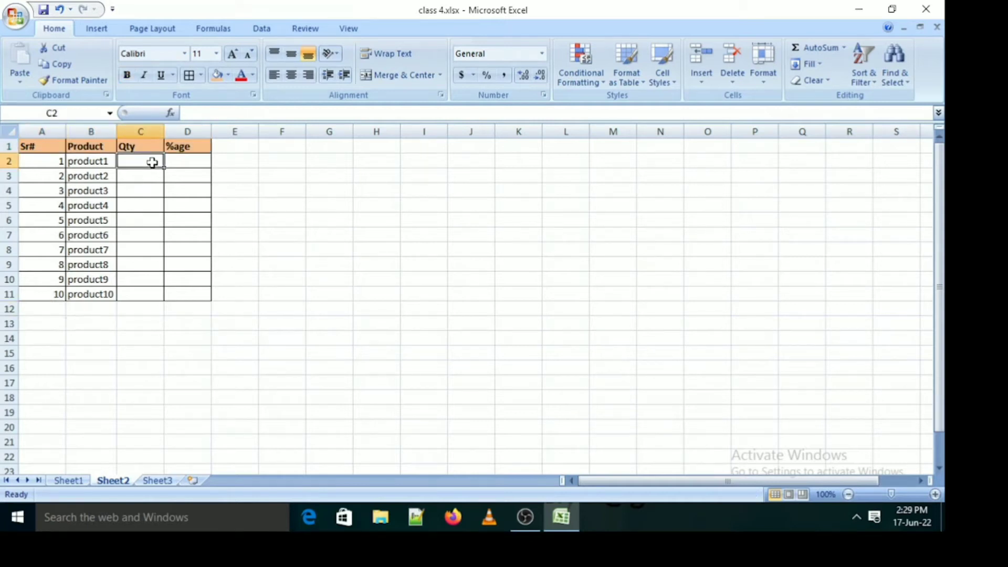
{"action": "type", "text": "60"}
{"action": "key", "text": "Return"}
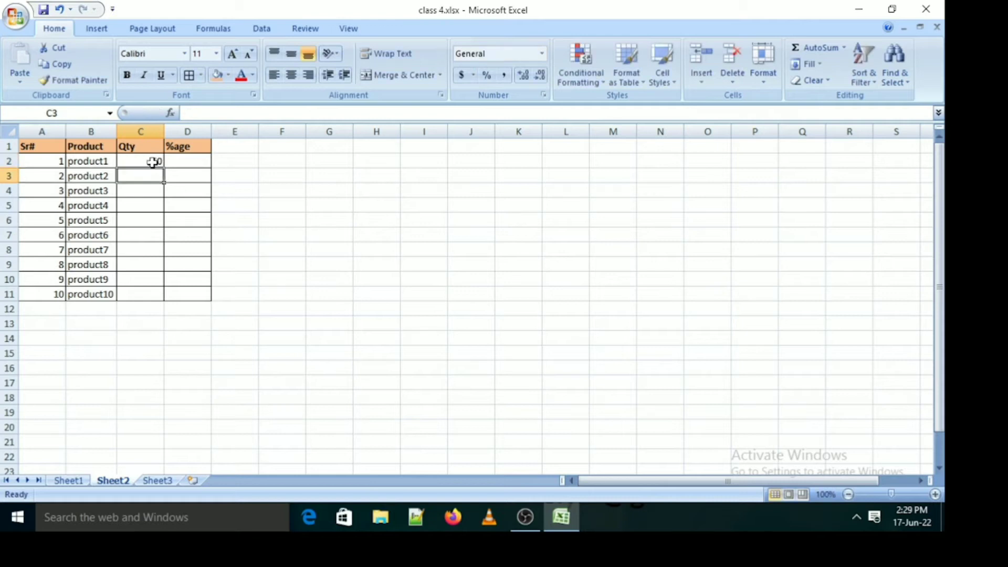
{"action": "type", "text": "50"}
{"action": "key", "text": "Return"}
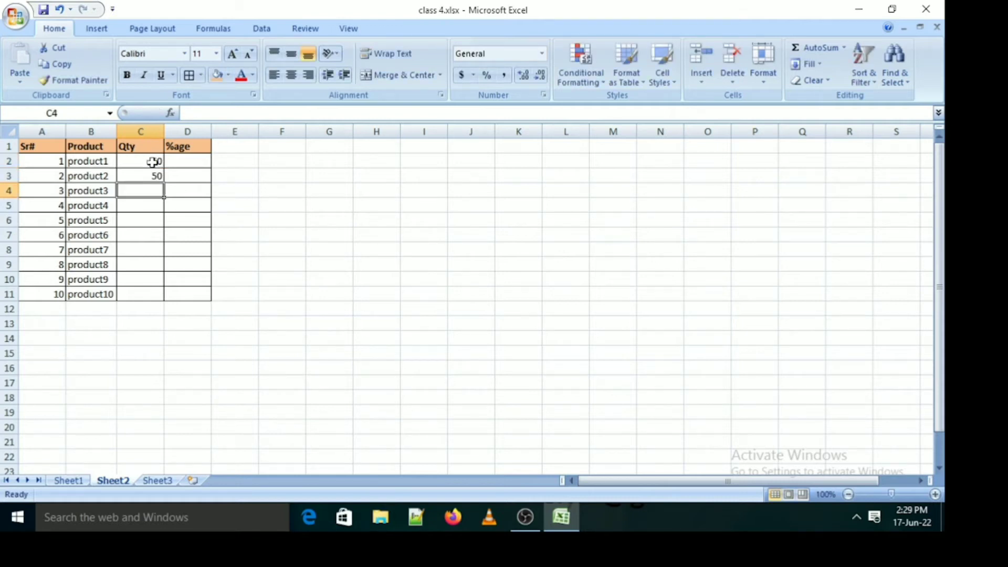
{"action": "type", "text": "45"}
{"action": "key", "text": "Return"}
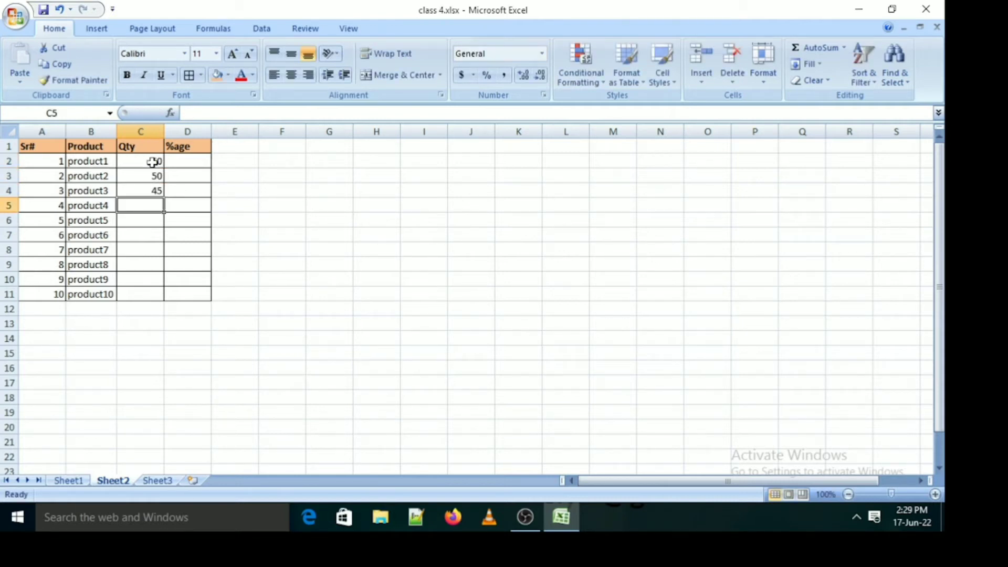
{"action": "type", "text": "55"}
{"action": "key", "text": "Return"}
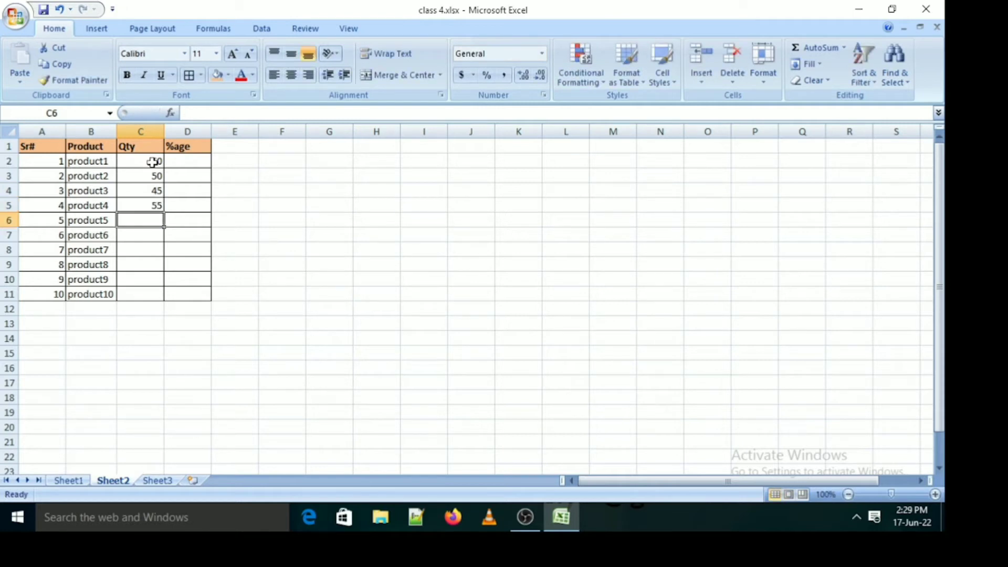
{"action": "type", "text": "64"}
{"action": "key", "text": "Return"}
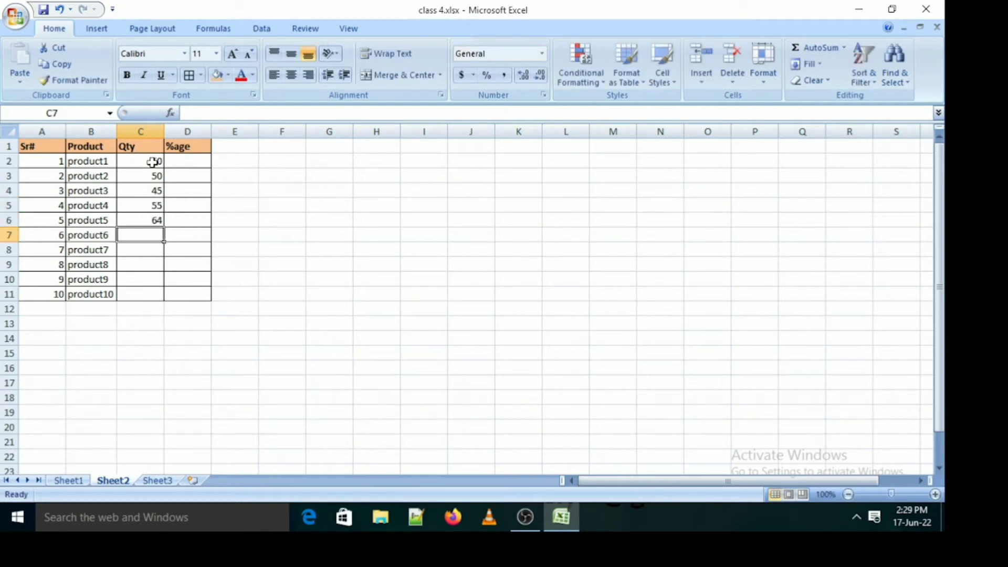
Enter the quantities 50, 40, 45, 87 and 70 for product6 to product10 in C7:C11
{"action": "type", "text": "50"}
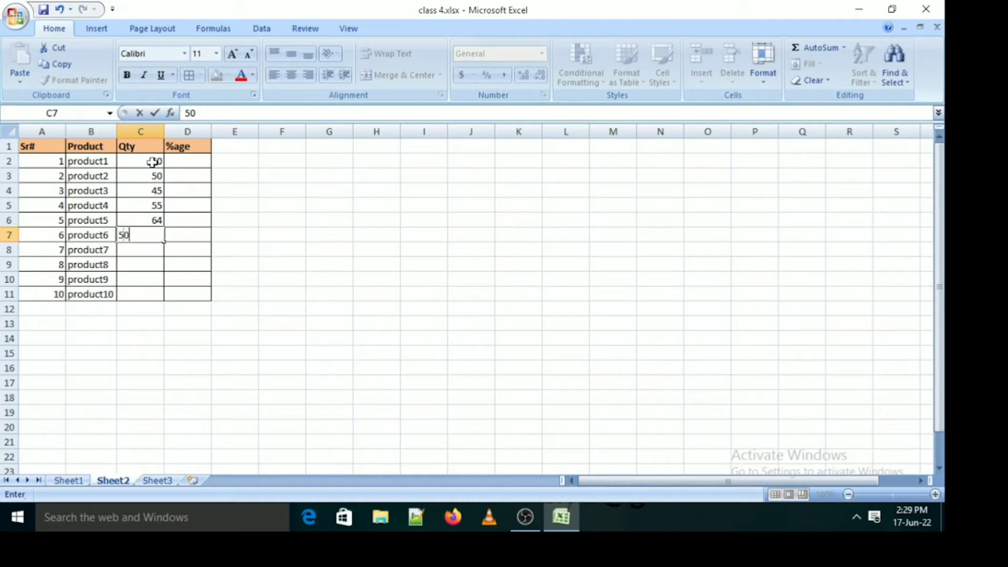
{"action": "key", "text": "Return"}
{"action": "type", "text": "40"}
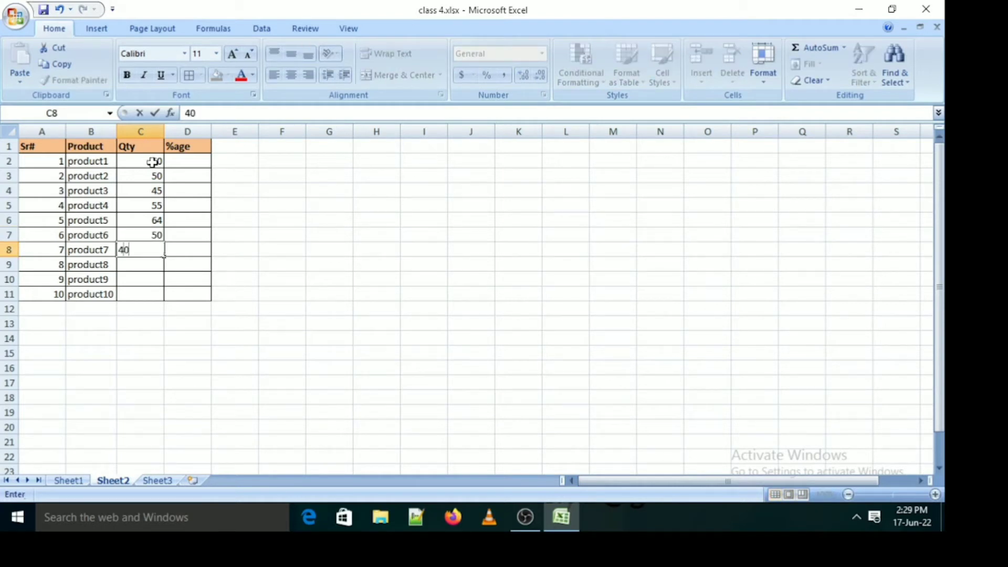
{"action": "key", "text": "Return"}
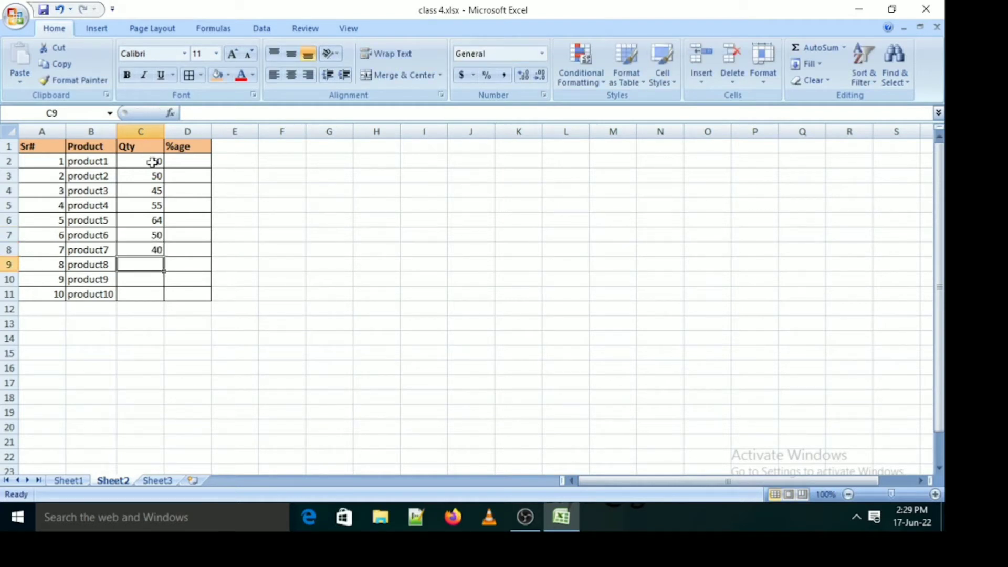
{"action": "type", "text": "45"}
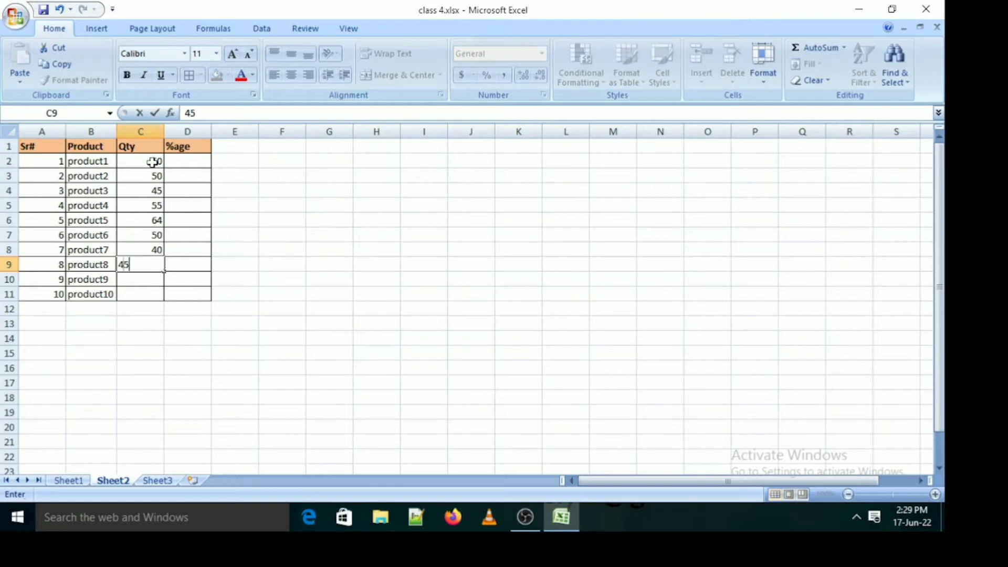
{"action": "key", "text": "Return"}
{"action": "type", "text": "87"}
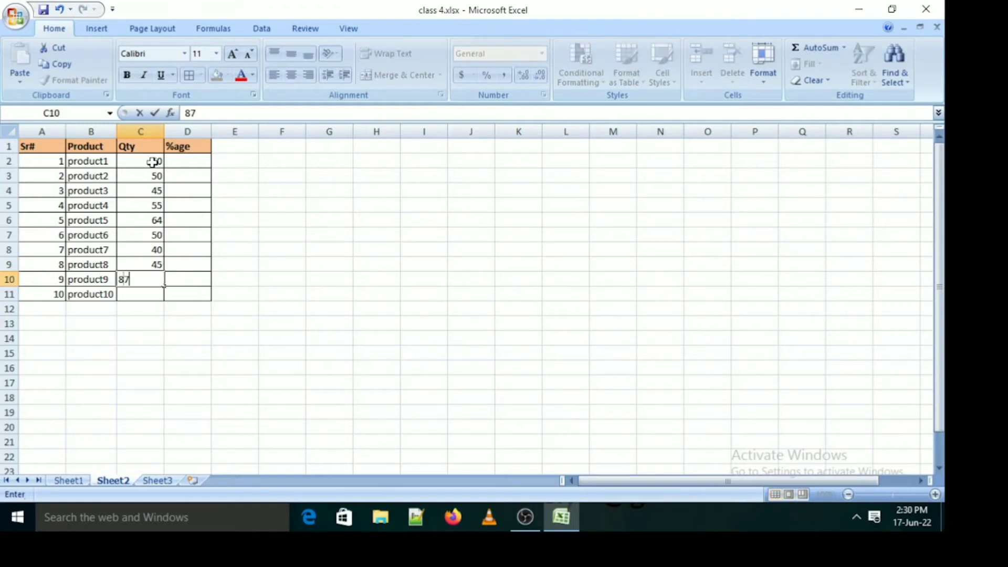
{"action": "key", "text": "Return"}
{"action": "type", "text": "70"}
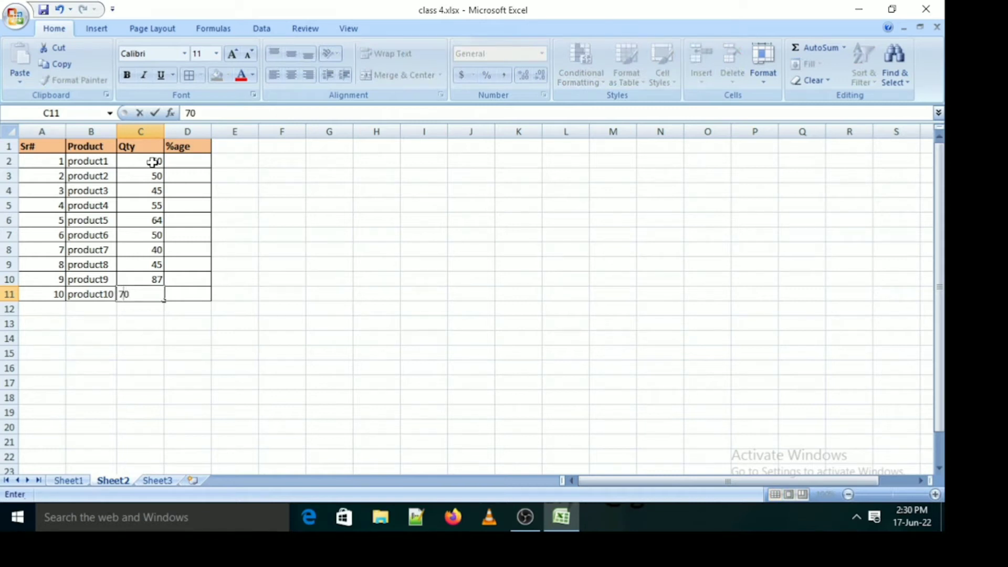
{"action": "key", "text": "Return"}
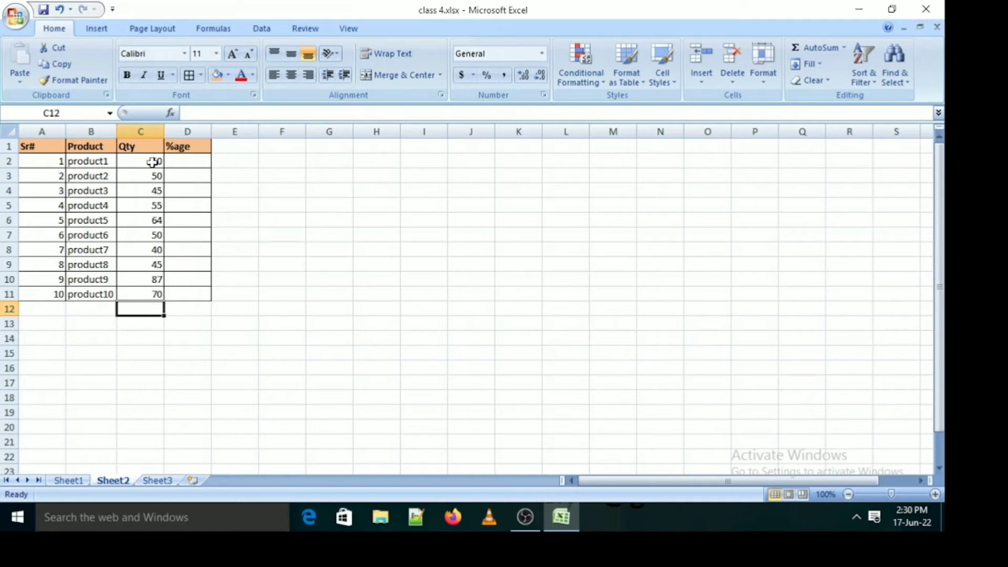
{"action": "type", "text": "="}
{"action": "key", "text": "Up"}
{"action": "key", "text": "Up"}
{"action": "key", "text": "Up"}
{"action": "key", "text": "Up"}
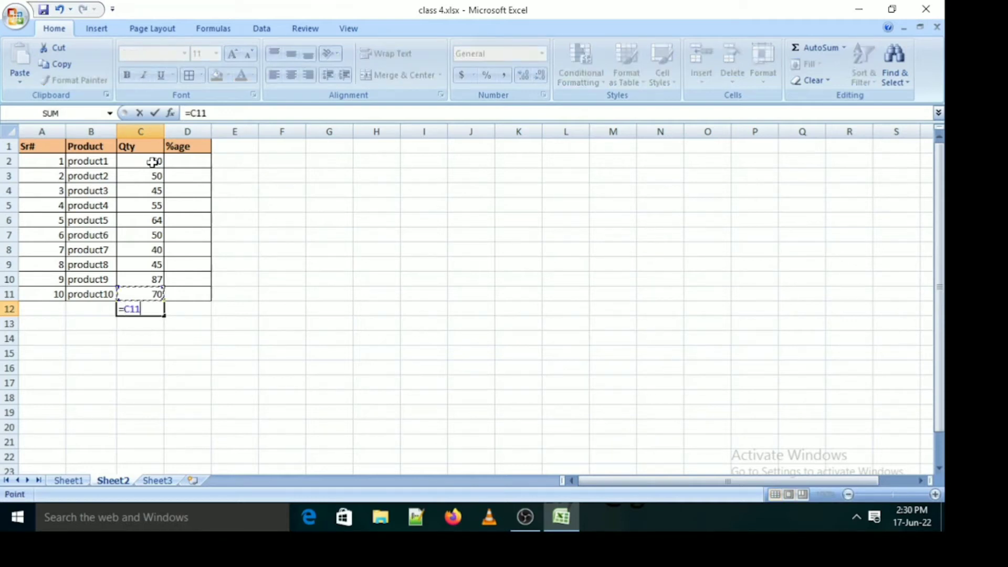
{"action": "key", "text": "Up"}
{"action": "key", "text": "Up"}
{"action": "key", "text": "Up"}
{"action": "key", "text": "Up"}
{"action": "key", "text": "Up"}
{"action": "key", "text": "Up"}
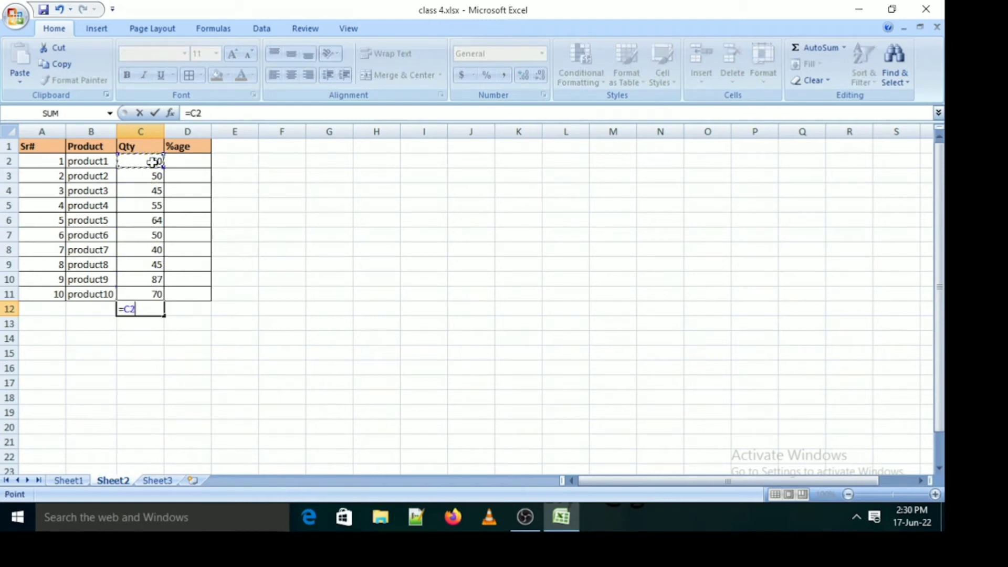
{"action": "type", "text": "+"}
{"action": "key", "text": "Up"}
{"action": "key", "text": "Up"}
{"action": "key", "text": "Up"}
{"action": "key", "text": "Up"}
{"action": "key", "text": "Up"}
{"action": "key", "text": "Up"}
{"action": "key", "text": "Up"}
{"action": "key", "text": "Up"}
{"action": "key", "text": "Up"}
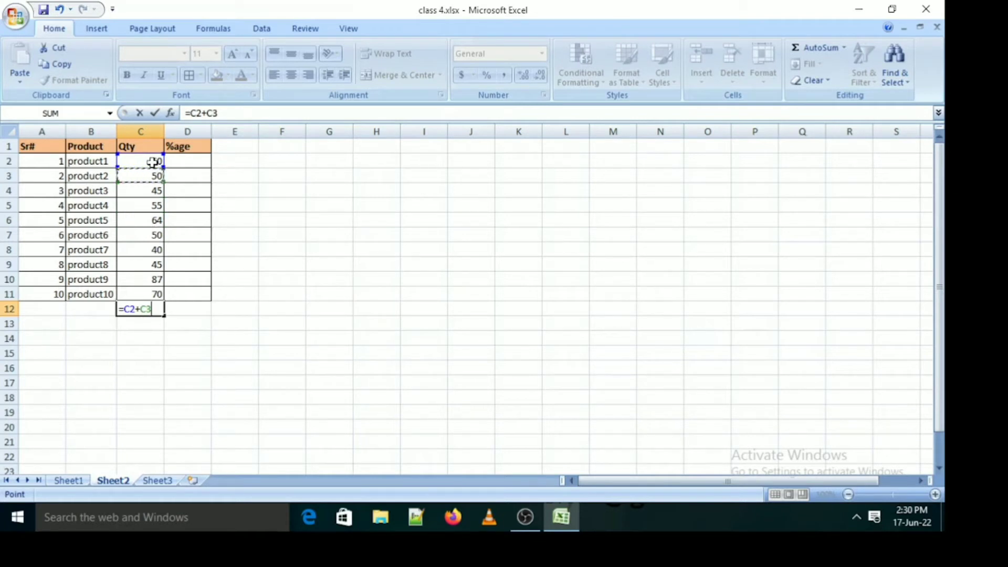
{"action": "key", "text": "Escape"}
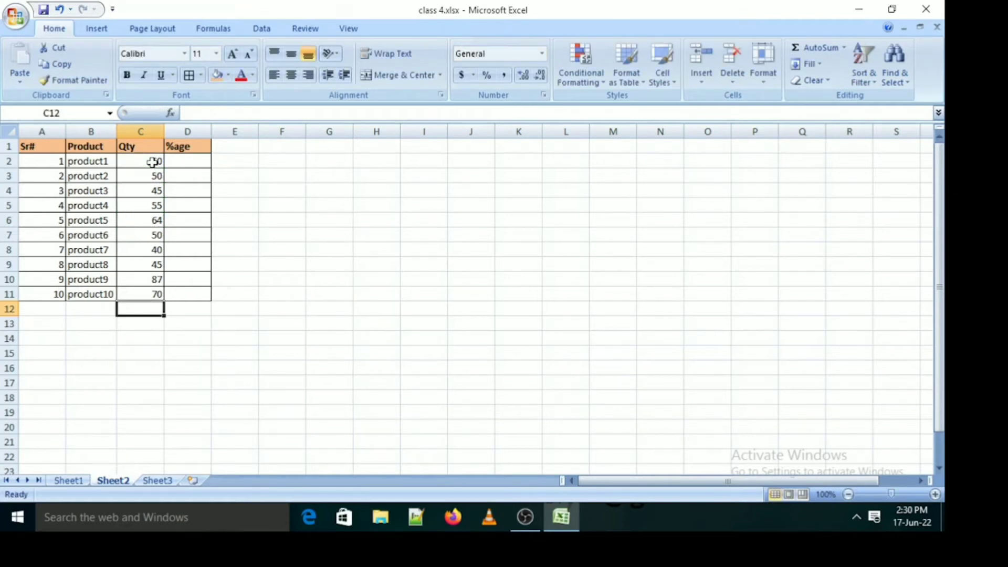
Try totalling the quantities in C12 with the formula =SUM(C2:C11), and clear the cell
{"action": "type", "text": "=SUM("}
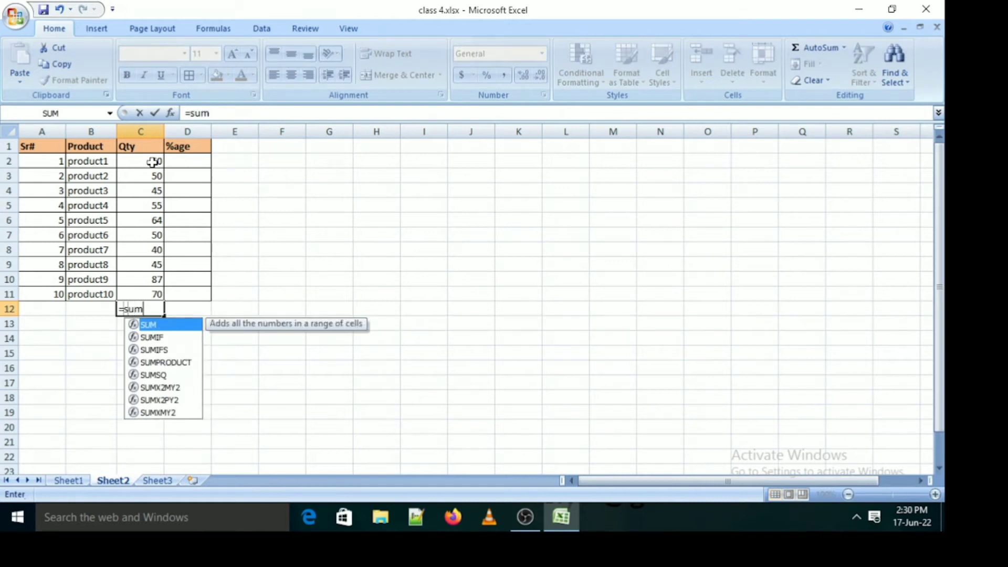
{"action": "left_click", "coordinate": [153, 163]}
{"action": "key", "text": "F8"}
{"action": "key", "text": "Down"}
{"action": "key", "text": "Down"}
{"action": "key", "text": "Down"}
{"action": "key", "text": "Down"}
{"action": "key", "text": "Down"}
{"action": "key", "text": "Down"}
{"action": "key", "text": "Down"}
{"action": "key", "text": "Down"}
{"action": "key", "text": "Down"}
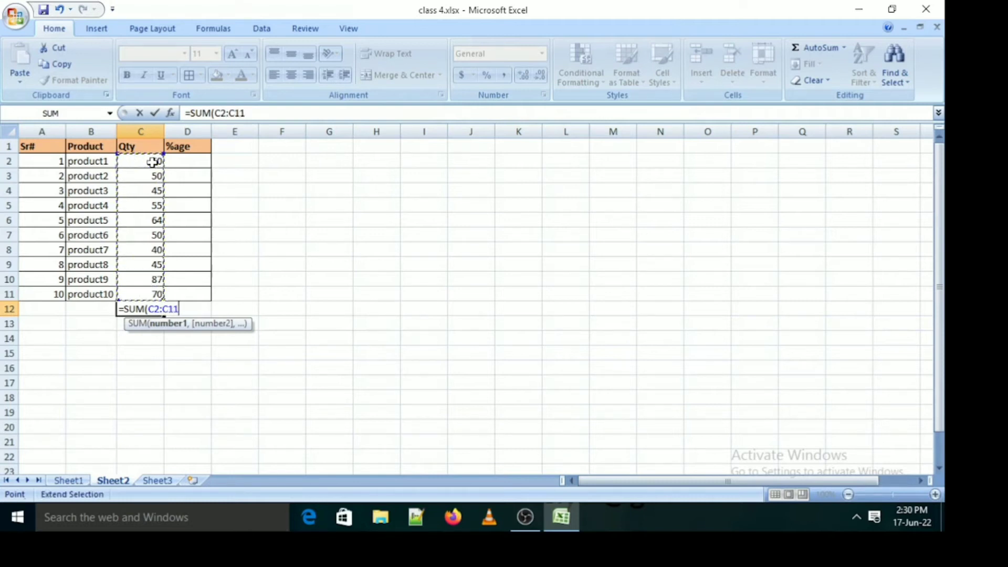
{"action": "type", "text": ")"}
{"action": "key", "text": "Return"}
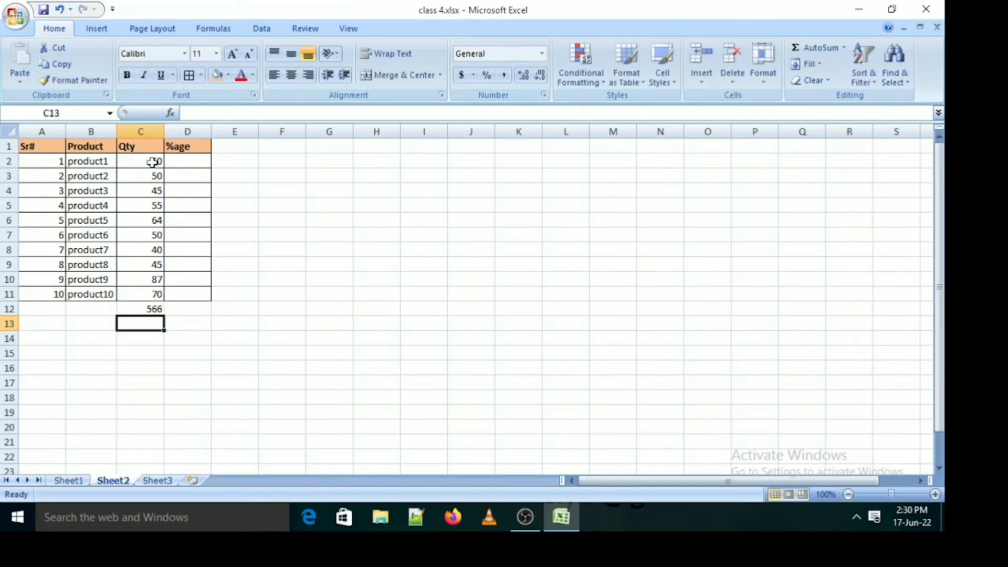
{"action": "key", "text": "Up"}
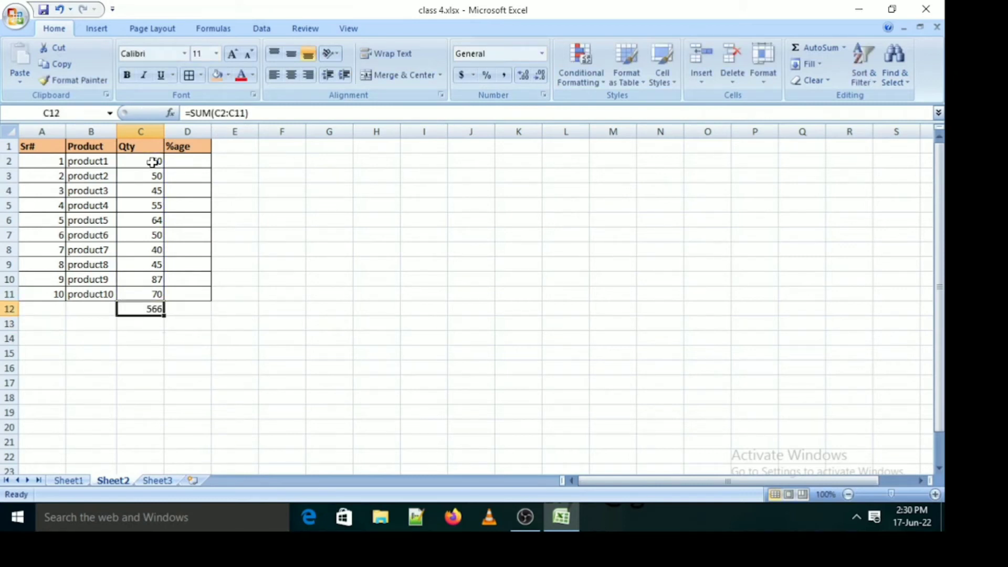
{"action": "key", "text": "Delete"}
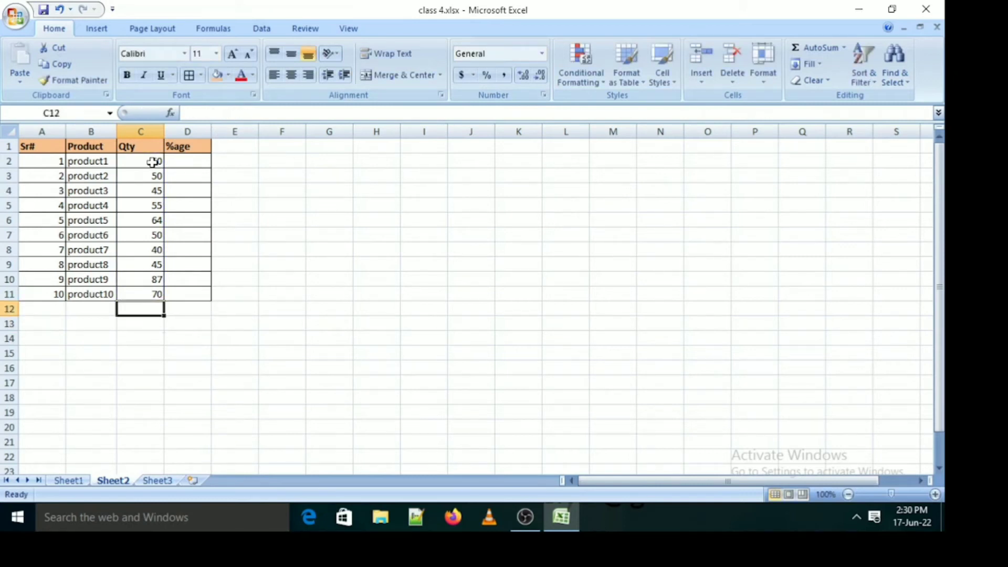
Try AutoSum in C12 on the quantities C2:C11, and delete the resulting formula
{"action": "left_click", "coordinate": [817, 48]}
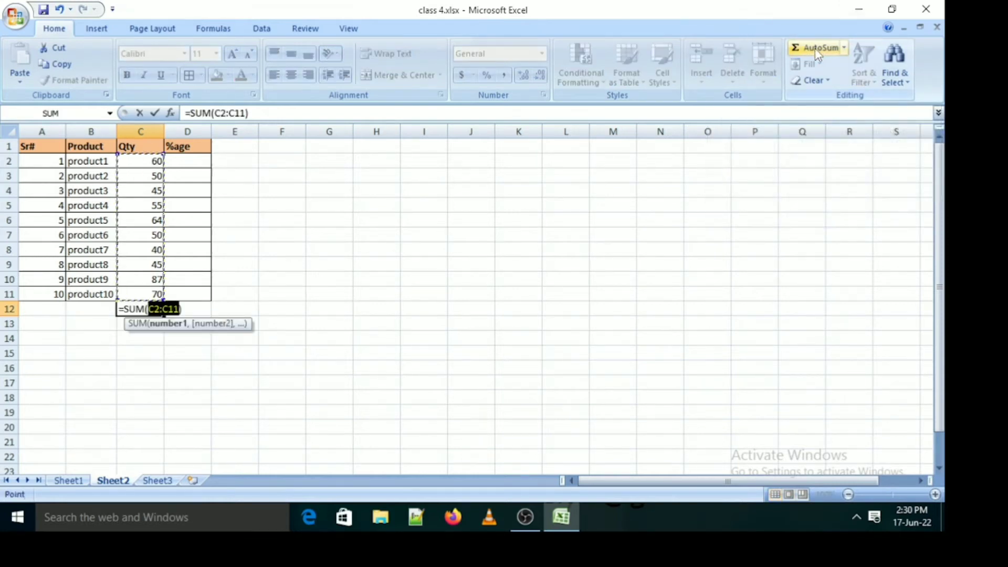
{"action": "key", "text": "Return"}
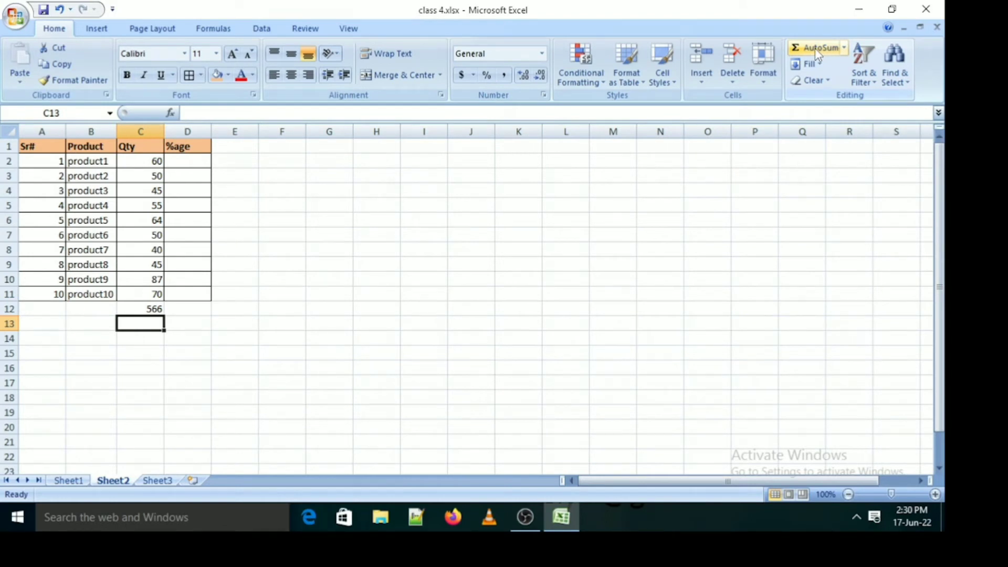
{"action": "key", "text": "Up"}
{"action": "key", "text": "Delete"}
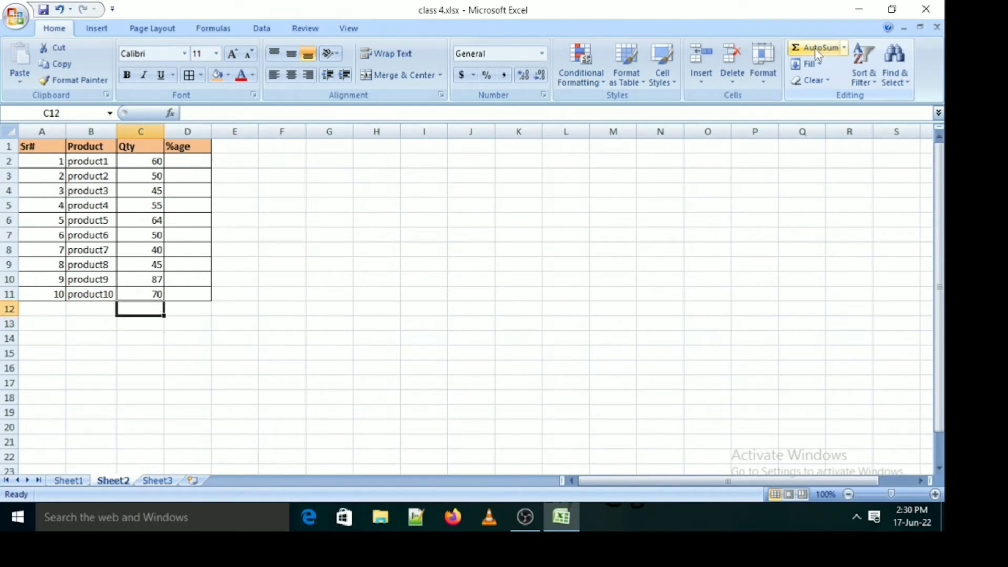
{"action": "left_click", "coordinate": [774, 180]}
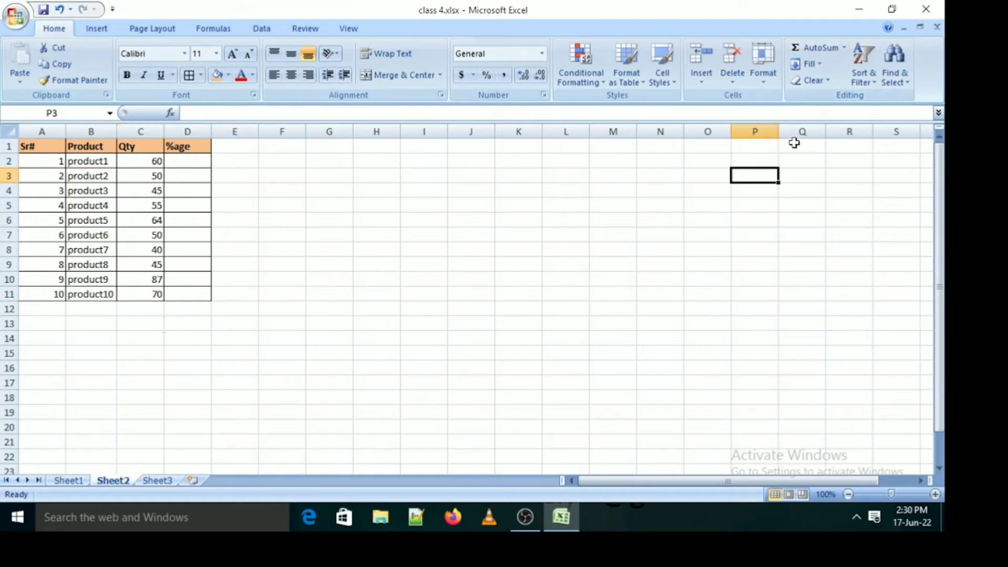
Total the Qty column in C12 with an automatic sum of C2:C11, and select the total cell
{"action": "left_click", "coordinate": [147, 309]}
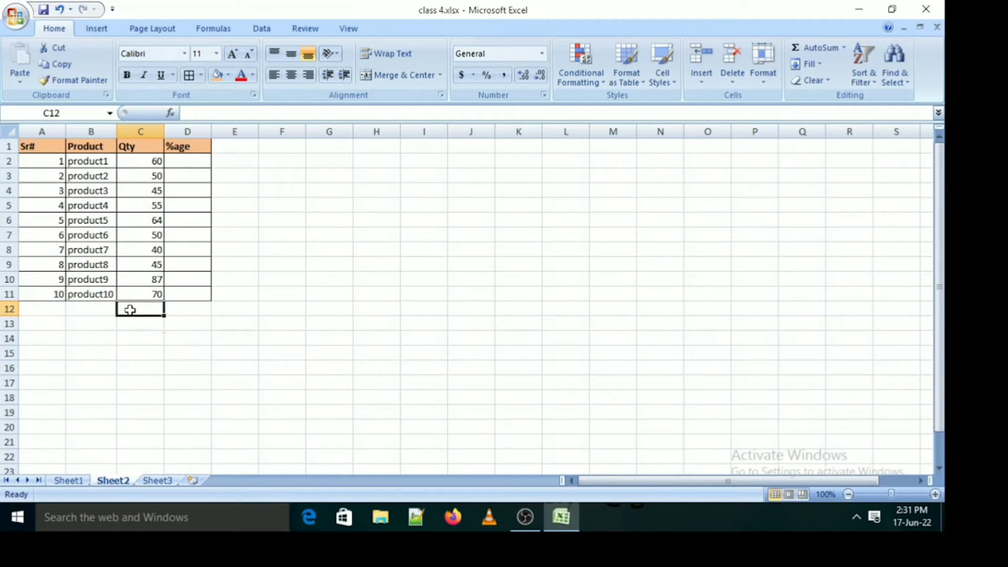
{"action": "key", "text": "alt+equal"}
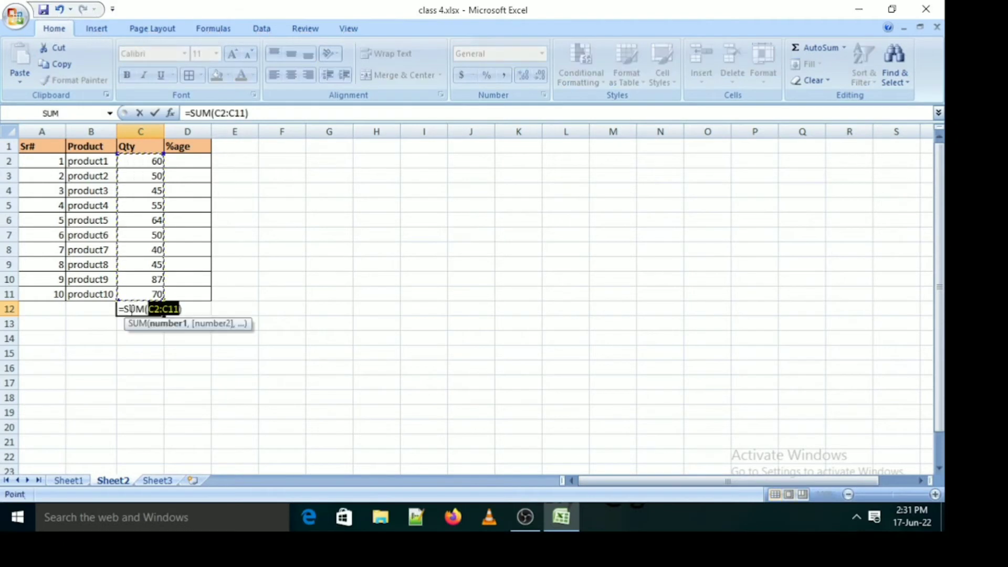
{"action": "key", "text": "Return"}
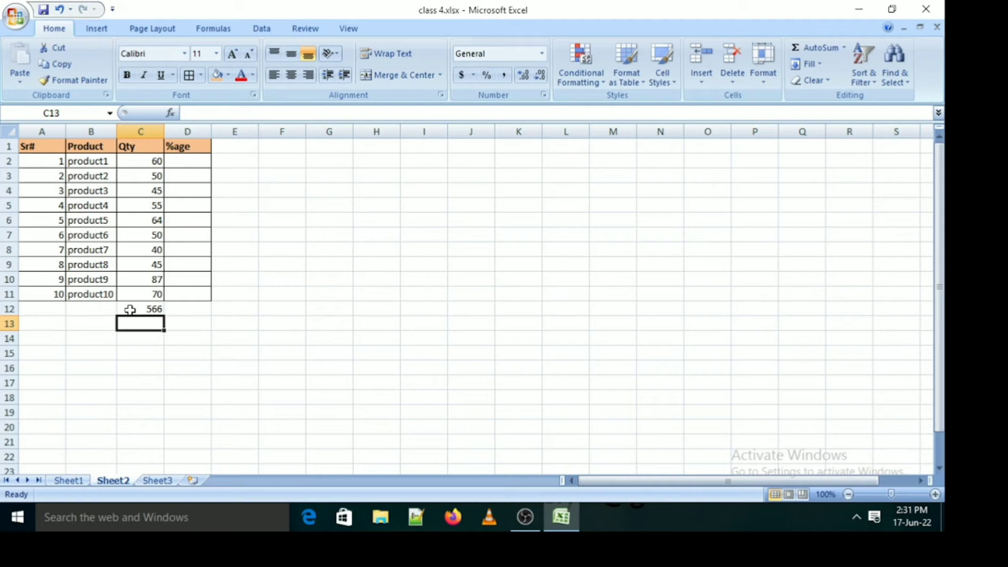
{"action": "key", "text": "Up"}
{"action": "key", "text": "Up"}
{"action": "key", "text": "Up"}
{"action": "key", "text": "Up"}
{"action": "key", "text": "Up"}
{"action": "key", "text": "Up"}
{"action": "key", "text": "Up"}
{"action": "key", "text": "Up"}
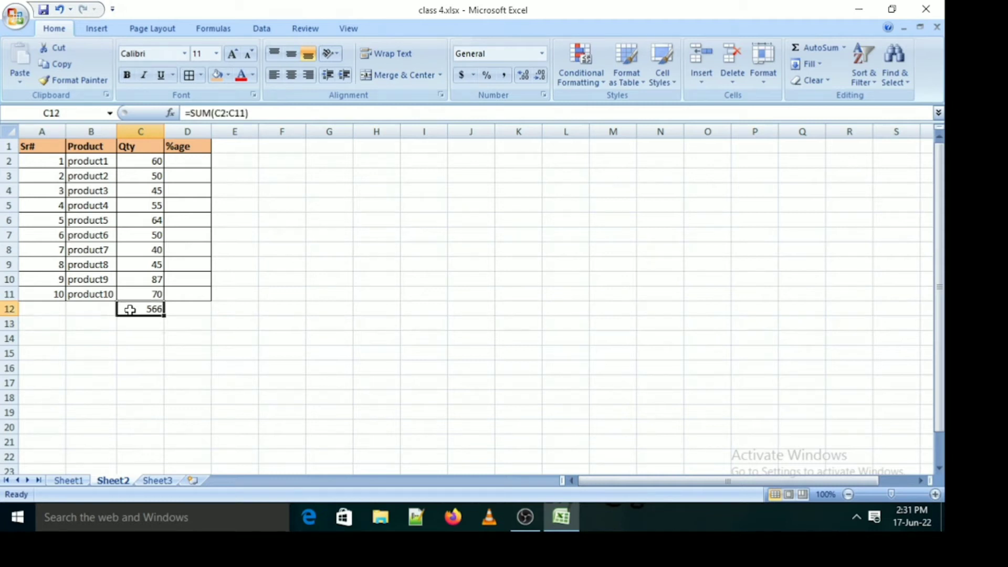
Select the quantities C2:C11 in the Qty column to review the range being totalled
{"action": "key", "text": "Up"}
{"action": "key", "text": "Up"}
{"action": "key", "text": "Up"}
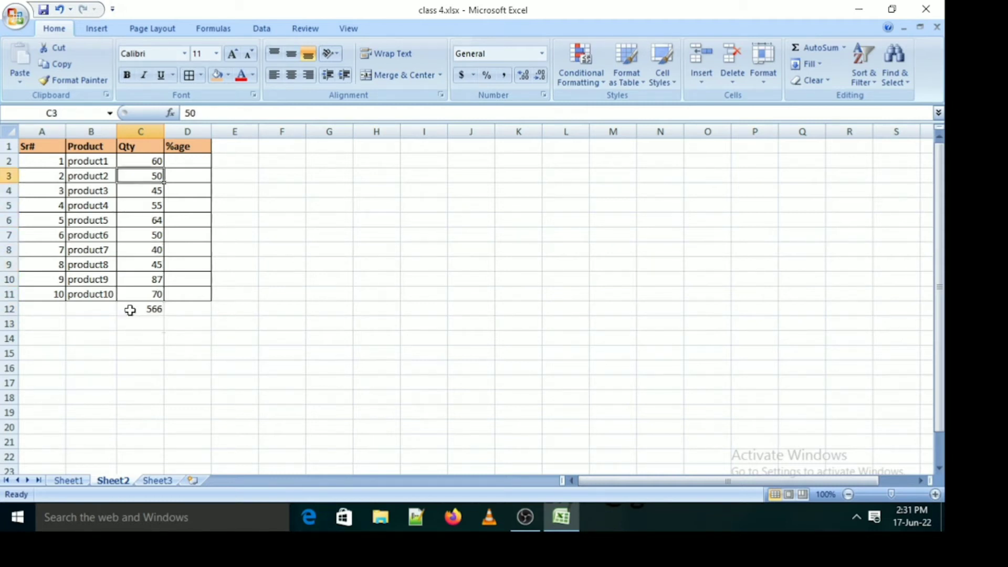
{"action": "key", "text": "shift+Down"}
{"action": "key", "text": "shift+Down"}
{"action": "key", "text": "shift+Down"}
{"action": "key", "text": "shift+Down"}
{"action": "key", "text": "shift+Down"}
{"action": "key", "text": "shift+Down"}
{"action": "key", "text": "shift+Down"}
{"action": "key", "text": "shift+Down"}
{"action": "key", "text": "shift+Down"}
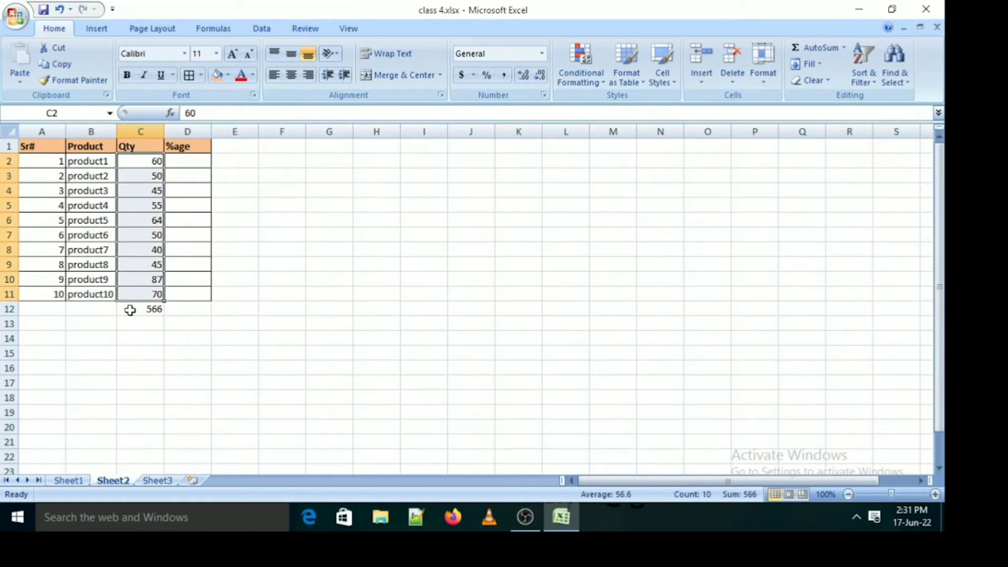
Clear the quantity of product3 in C4
{"action": "key", "text": "Down"}
{"action": "key", "text": "Down"}
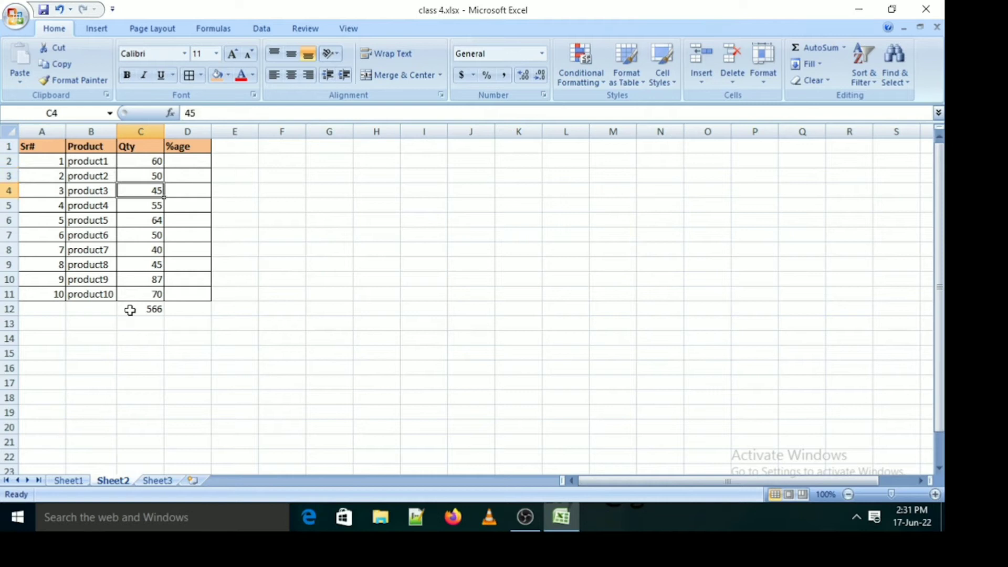
{"action": "key", "text": "Delete"}
Delete the total in C12, then try AutoSum there and cancel the proposed formula
{"action": "key", "text": "Down"}
{"action": "key", "text": "Down"}
{"action": "key", "text": "Down"}
{"action": "key", "text": "Down"}
{"action": "key", "text": "Down"}
{"action": "key", "text": "Down"}
{"action": "key", "text": "Down"}
{"action": "key", "text": "Down"}
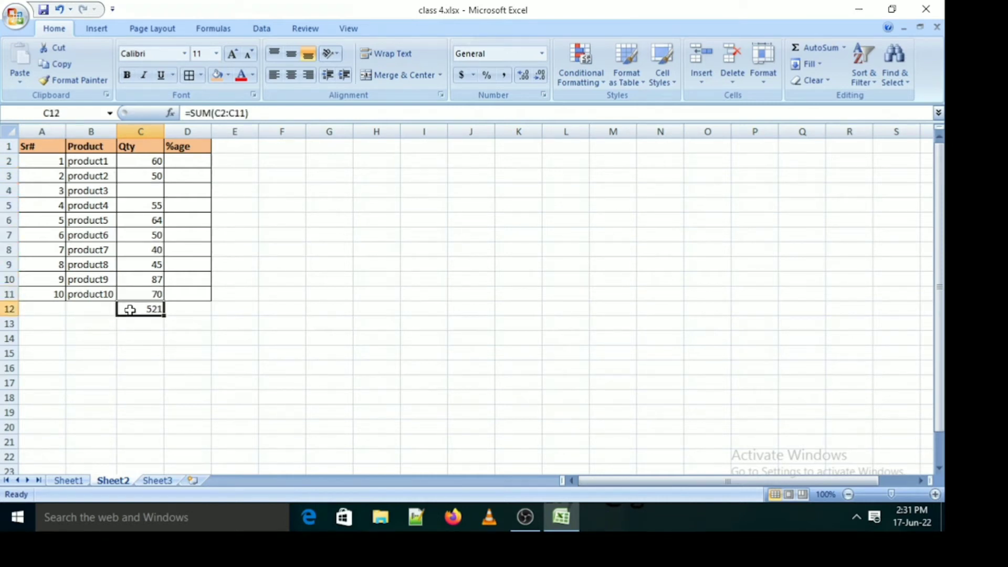
{"action": "key", "text": "Delete"}
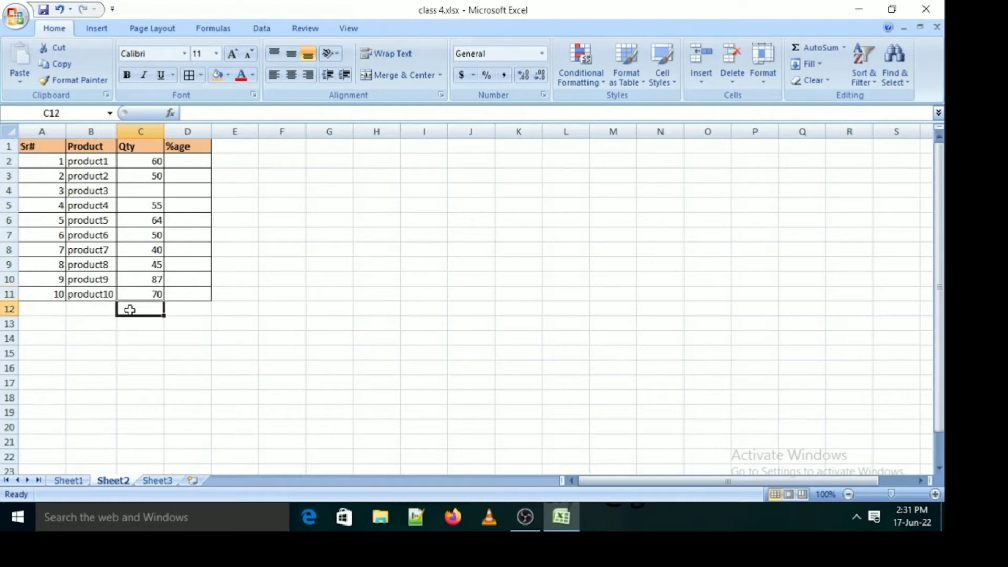
{"action": "key", "text": "alt+equal"}
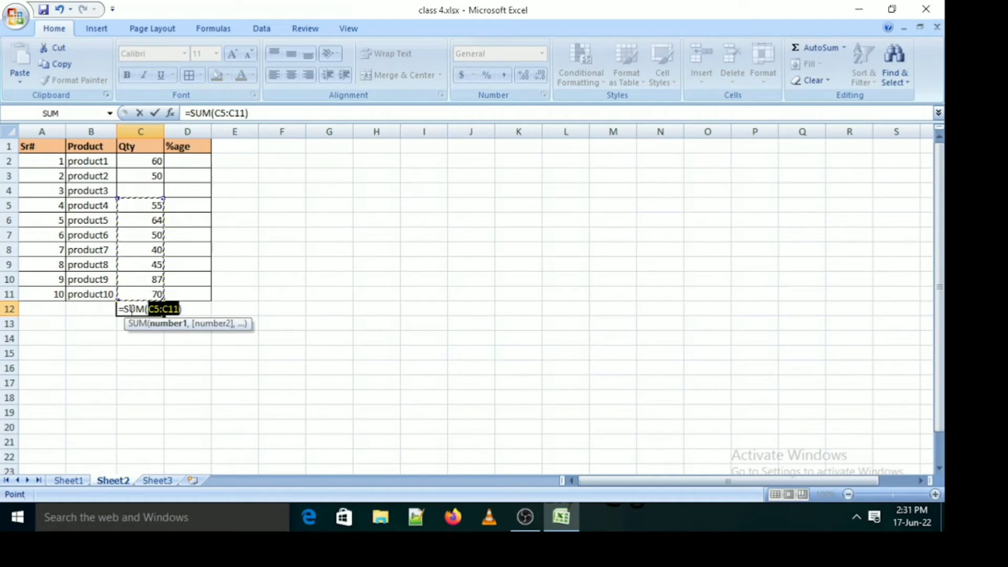
{"action": "key", "text": "Escape"}
Enter 0 as the quantity of product3 in C4
{"action": "key", "text": "Up"}
{"action": "key", "text": "Up"}
{"action": "key", "text": "Up"}
{"action": "key", "text": "Up"}
{"action": "key", "text": "Up"}
{"action": "key", "text": "Up"}
{"action": "key", "text": "Up"}
{"action": "key", "text": "Up"}
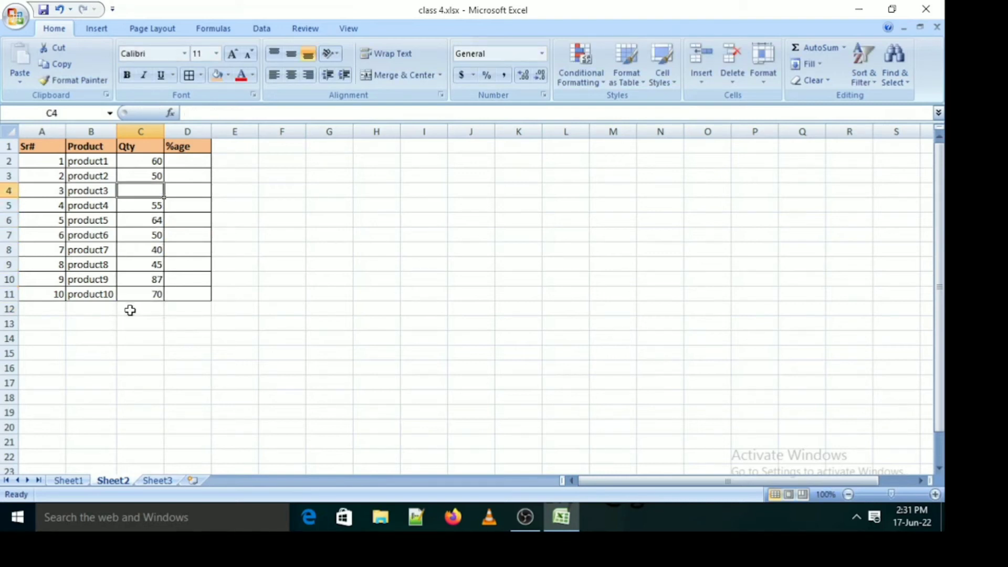
{"action": "type", "text": "0"}
{"action": "key", "text": "Return"}
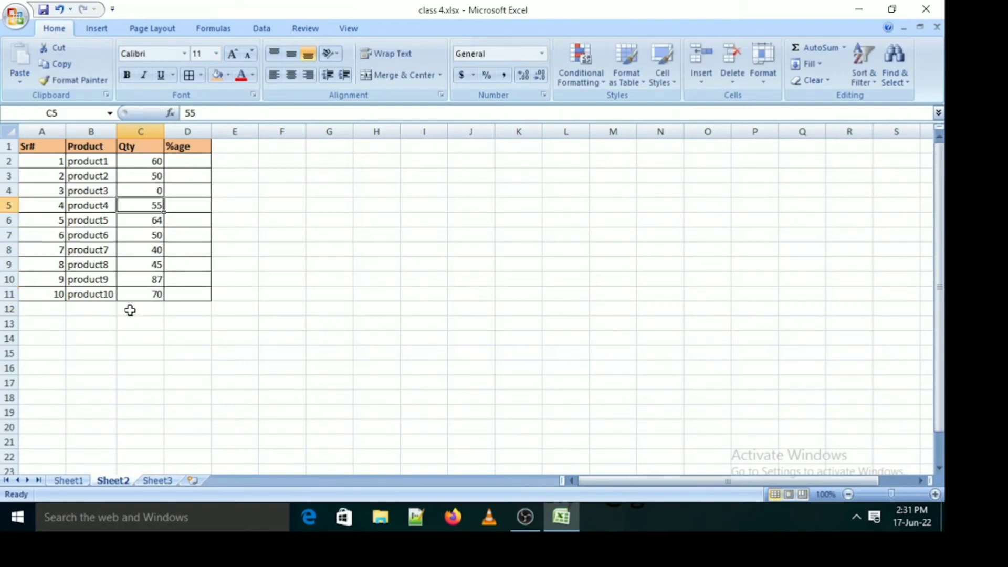
Total the quantities C2:C11 in C12 with AutoSum
{"action": "key", "text": "Down"}
{"action": "key", "text": "Down"}
{"action": "key", "text": "Down"}
{"action": "key", "text": "Down"}
{"action": "key", "text": "Down"}
{"action": "key", "text": "Down"}
{"action": "key", "text": "Down"}
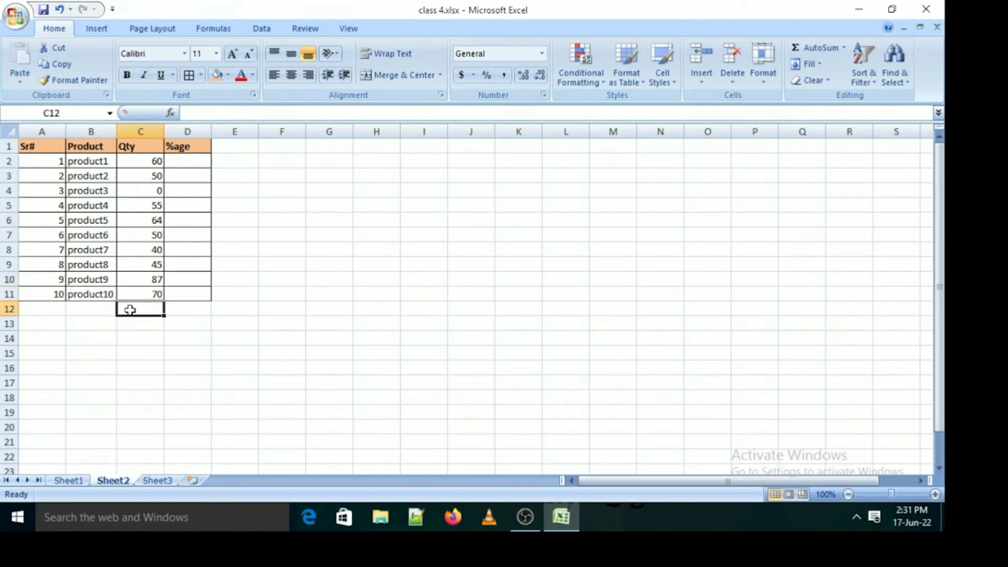
{"action": "key", "text": "alt+equal"}
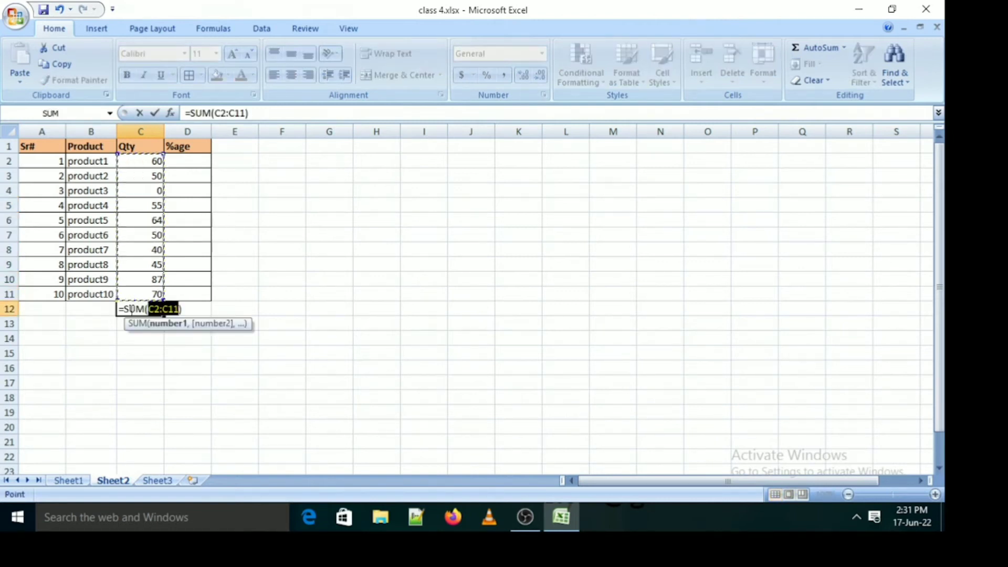
{"action": "key", "text": "Return"}
Set the quantity of product3 in C4 to 45
{"action": "key", "text": "Up"}
{"action": "key", "text": "Up"}
{"action": "key", "text": "Up"}
{"action": "key", "text": "Up"}
{"action": "key", "text": "Up"}
{"action": "key", "text": "Up"}
{"action": "key", "text": "Up"}
{"action": "key", "text": "Up"}
{"action": "key", "text": "Up"}
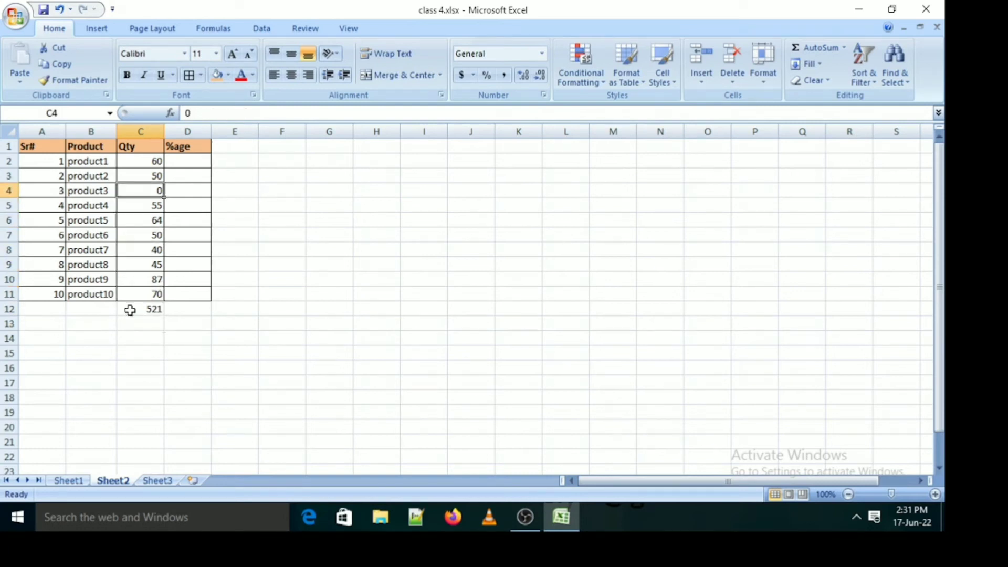
{"action": "type", "text": "45"}
{"action": "key", "text": "Return"}
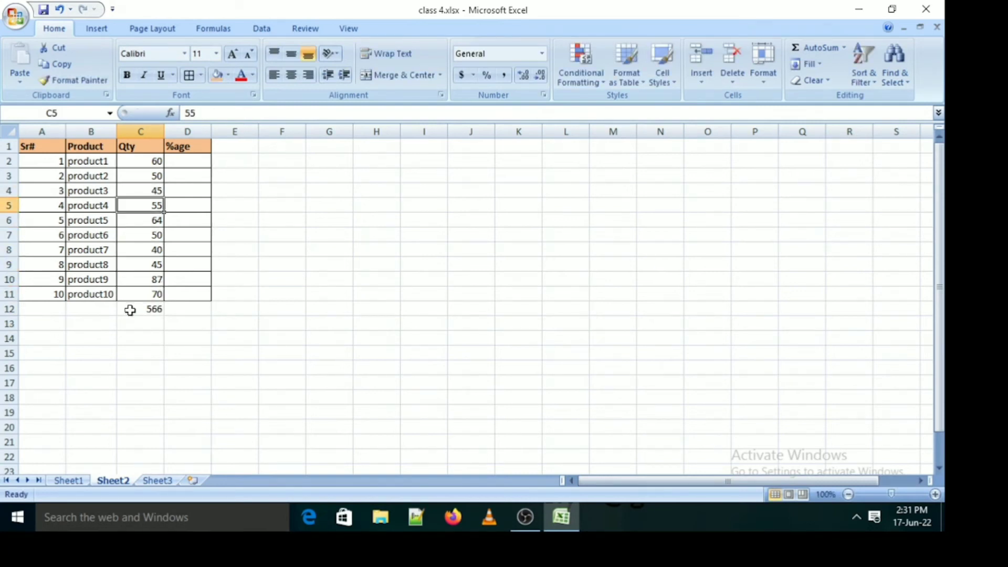
Merge and center A12:B12 and enter the label Total there in bold
{"action": "left_click_drag", "start_coordinate": [44, 306], "coordinate": [103, 306]}
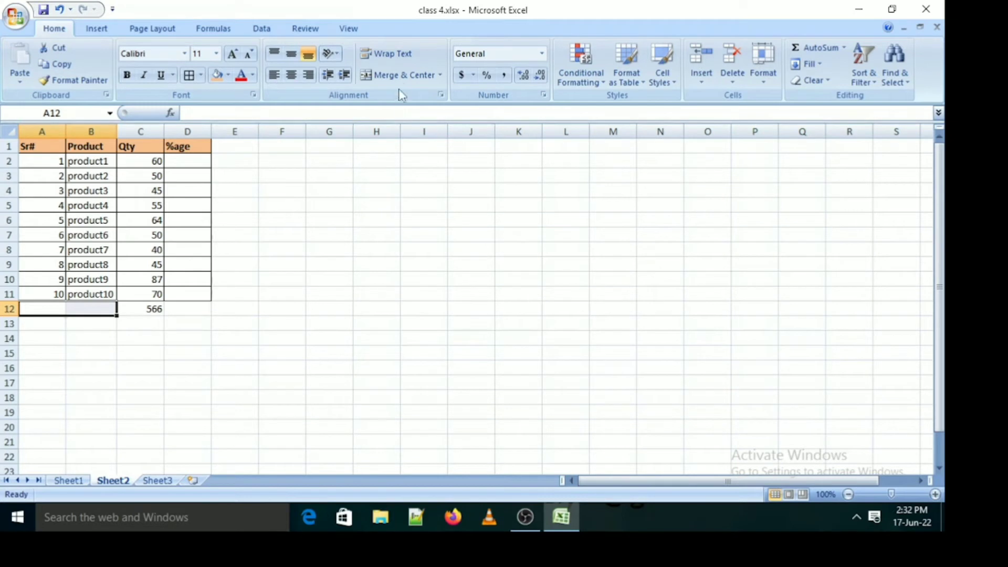
{"action": "left_click", "coordinate": [404, 75]}
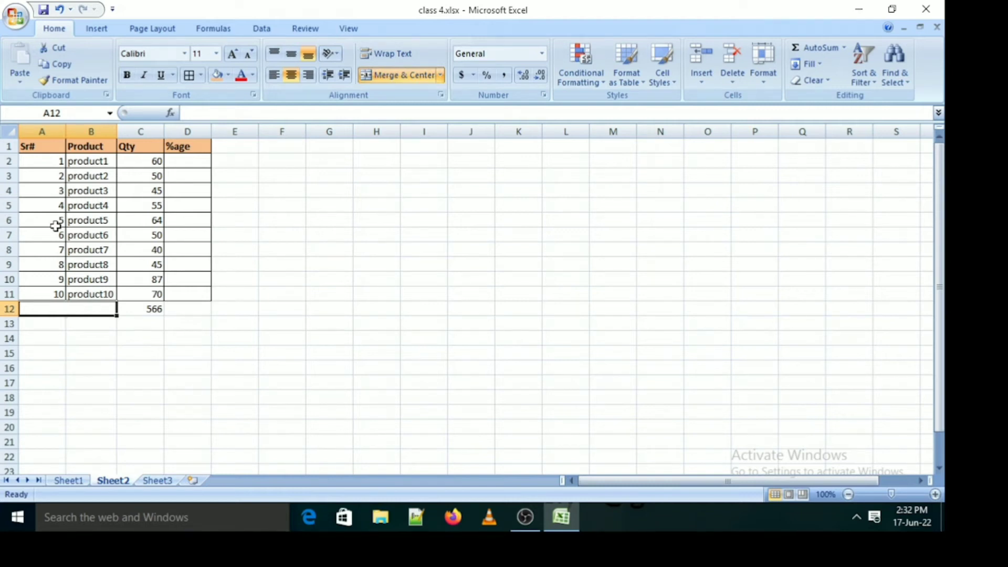
{"action": "type", "text": "Total"}
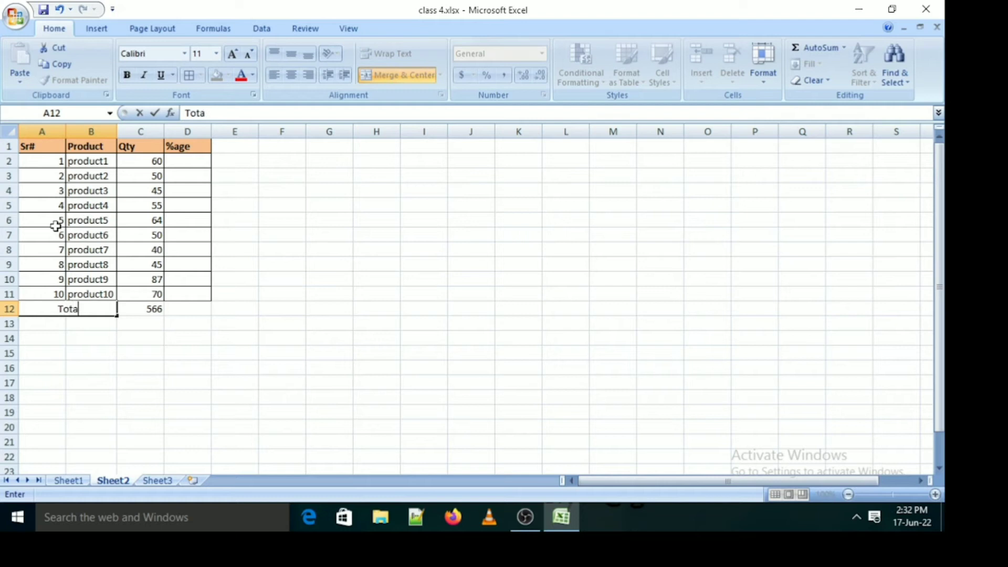
{"action": "key", "text": "Return"}
{"action": "key", "text": "Up"}
{"action": "key", "text": "ctrl+b"}
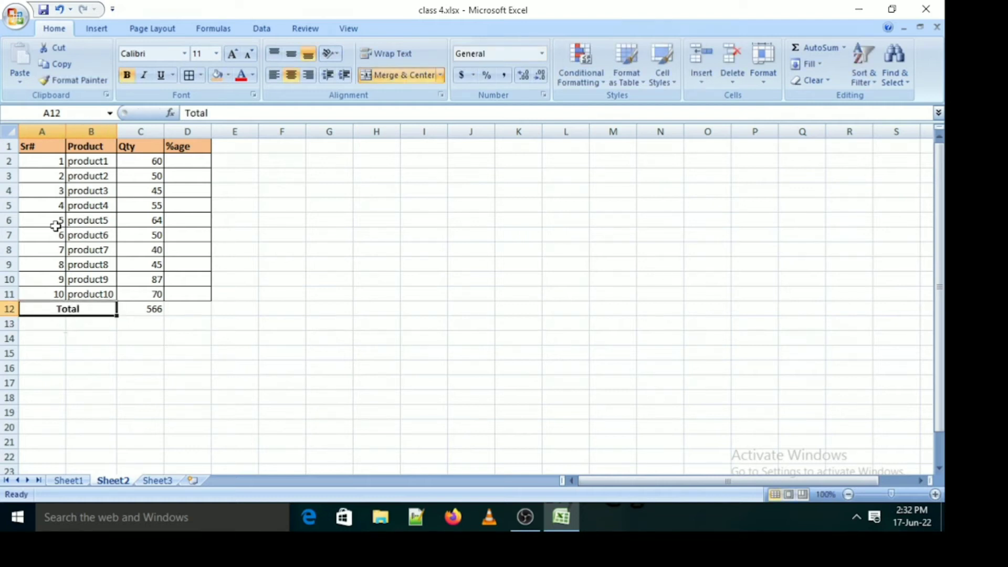
Calculate product1's percentage of the total quantity in D2 with the formula =C2/C12*100
{"action": "key", "text": "Right"}
{"action": "key", "text": "Right"}
{"action": "key", "text": "Up"}
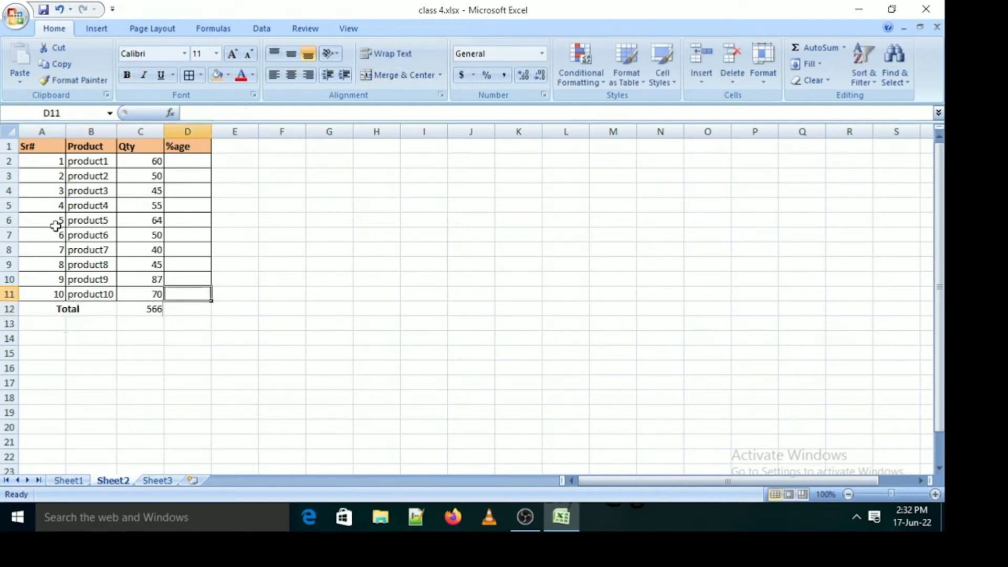
{"action": "key", "text": "ctrl+Up"}
{"action": "key", "text": "Down"}
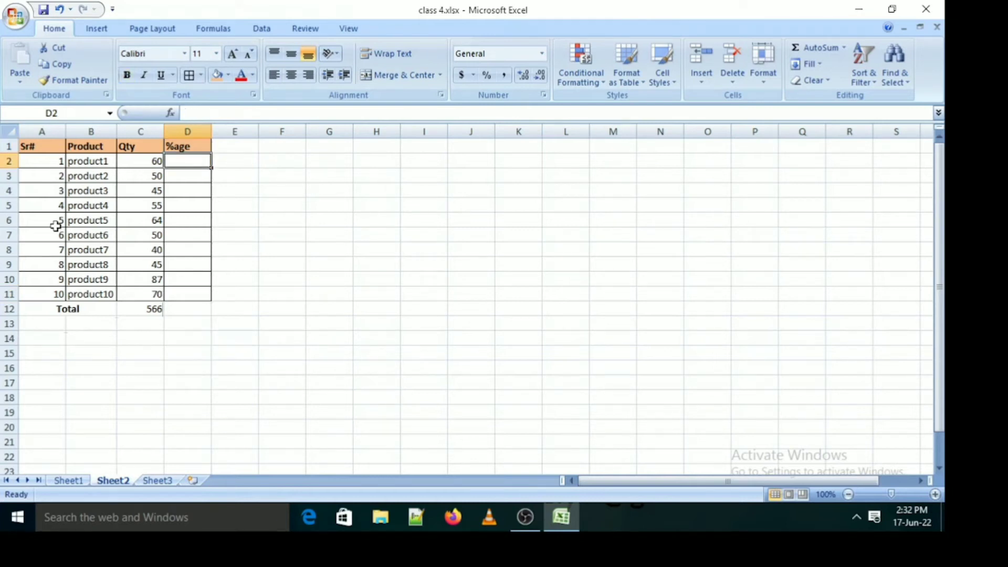
{"action": "type", "text": "="}
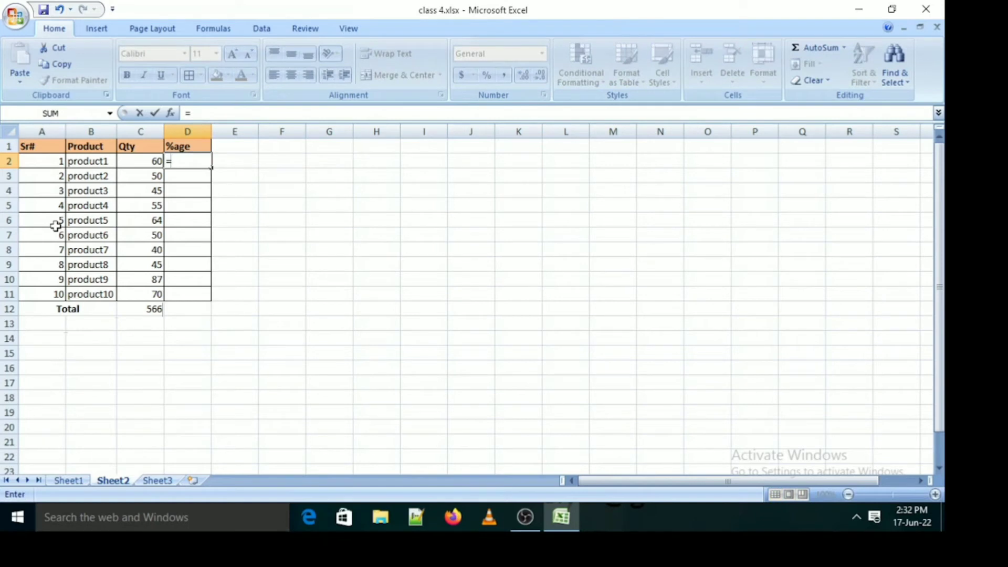
{"action": "key", "text": "Left"}
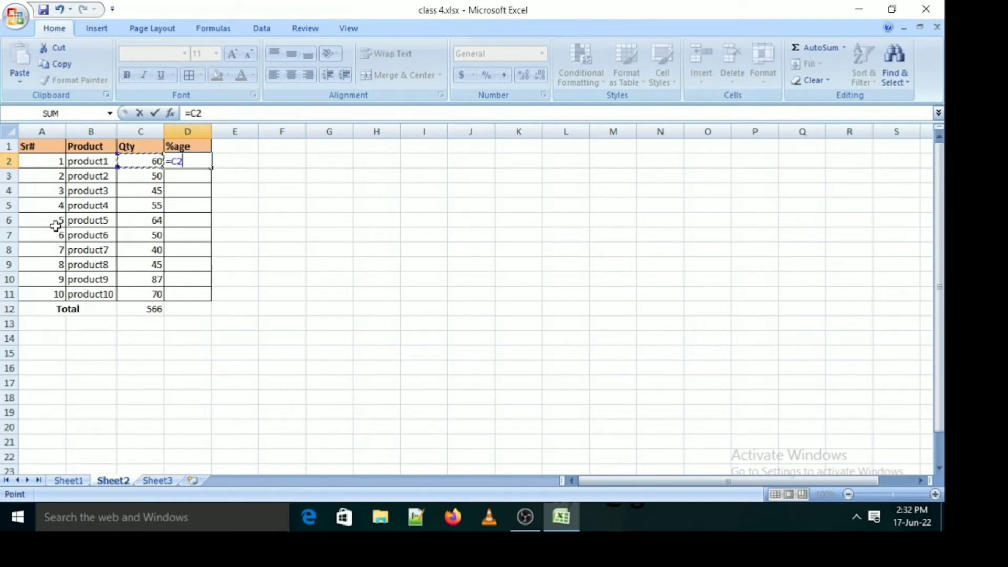
{"action": "type", "text": "/"}
{"action": "key", "text": "Down"}
{"action": "key", "text": "Down"}
{"action": "key", "text": "Down"}
{"action": "key", "text": "Down"}
{"action": "key", "text": "Down"}
{"action": "key", "text": "Down"}
{"action": "key", "text": "Down"}
{"action": "key", "text": "Down"}
{"action": "key", "text": "Down"}
{"action": "key", "text": "Down"}
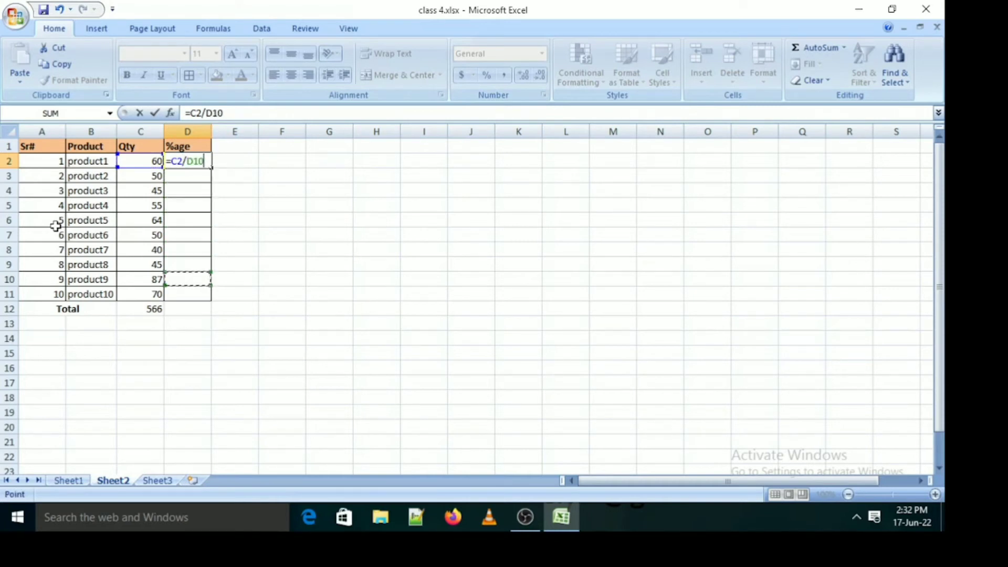
{"action": "key", "text": "Left"}
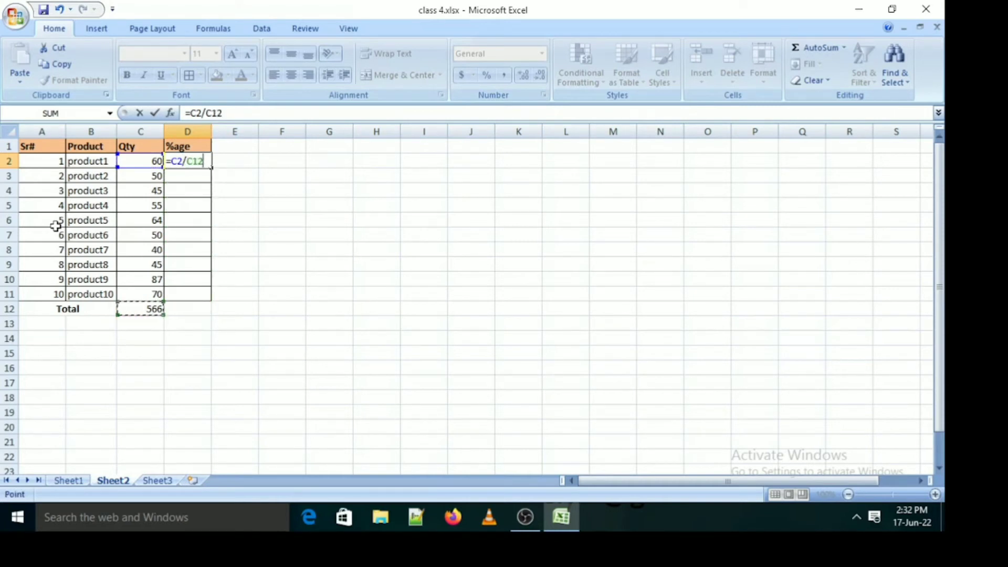
{"action": "type", "text": "*100"}
{"action": "key", "text": "Return"}
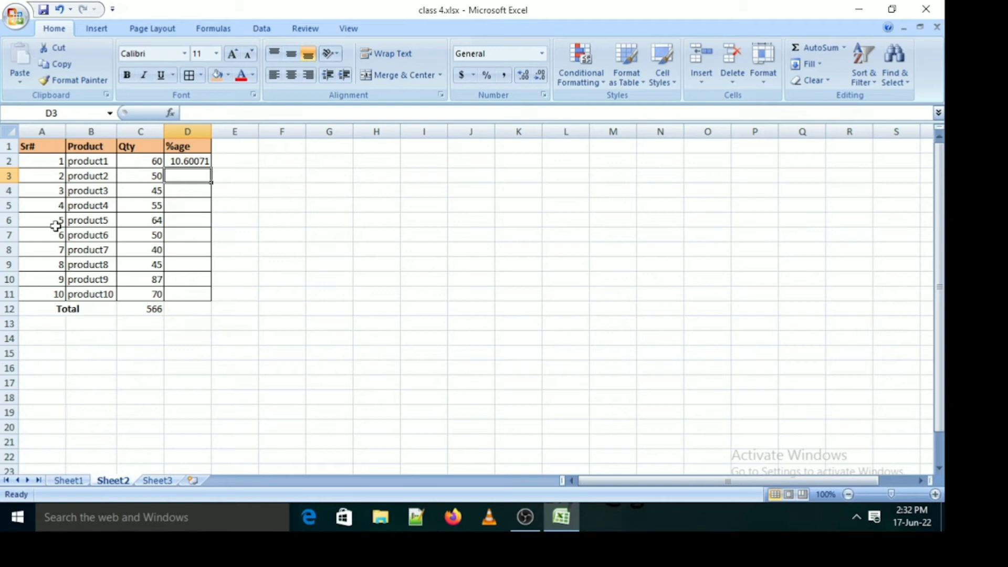
Fill the percentage formula from D2 down to D12, and clear the copy in the Total row
{"action": "left_click", "coordinate": [181, 160]}
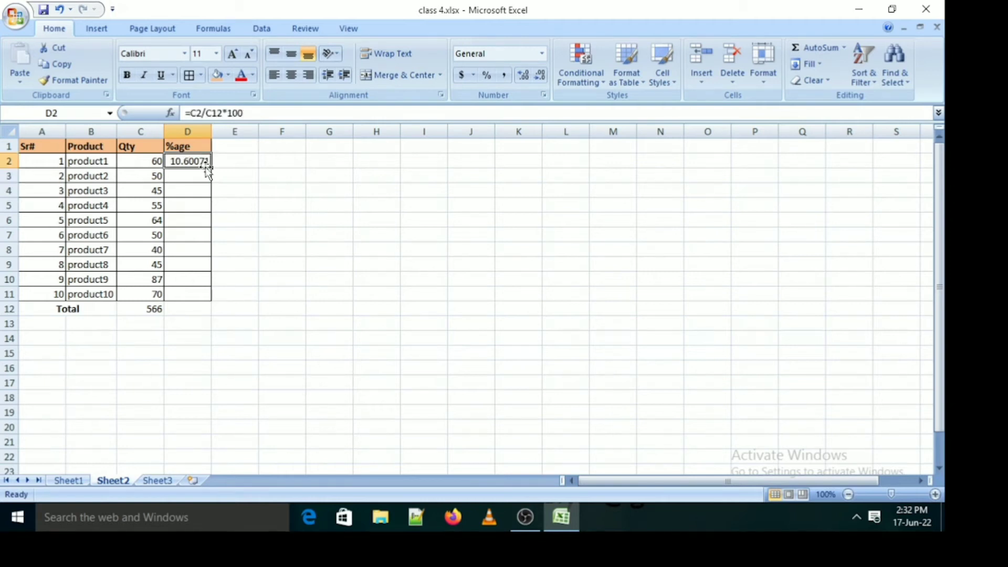
{"action": "left_click_drag", "start_coordinate": [210, 167], "coordinate": [200, 310]}
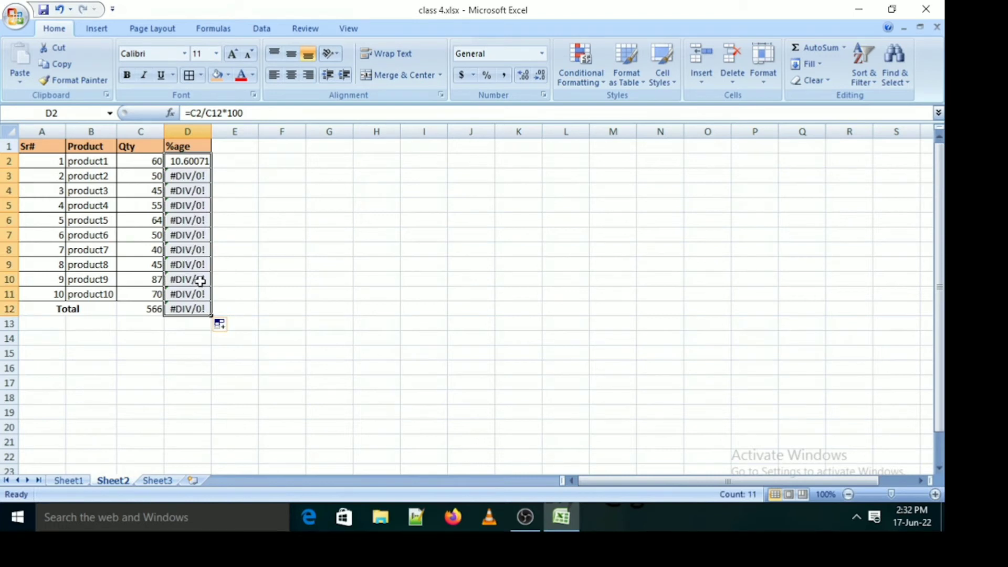
{"action": "left_click", "coordinate": [196, 307]}
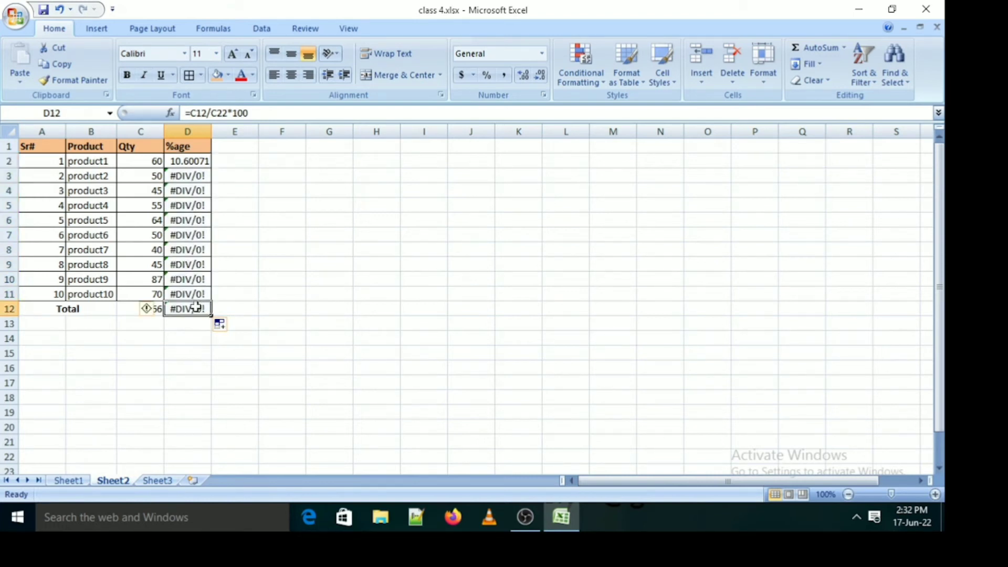
{"action": "key", "text": "Delete"}
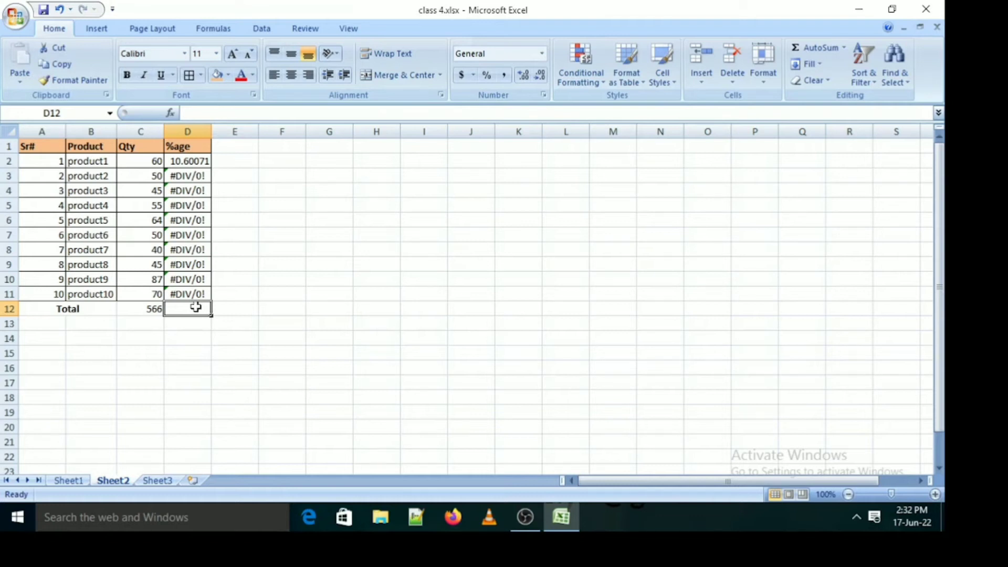
Check the formula in D2, and replace product2's percentage formula in D3 with =C3/C12*100
{"action": "left_click", "coordinate": [188, 159]}
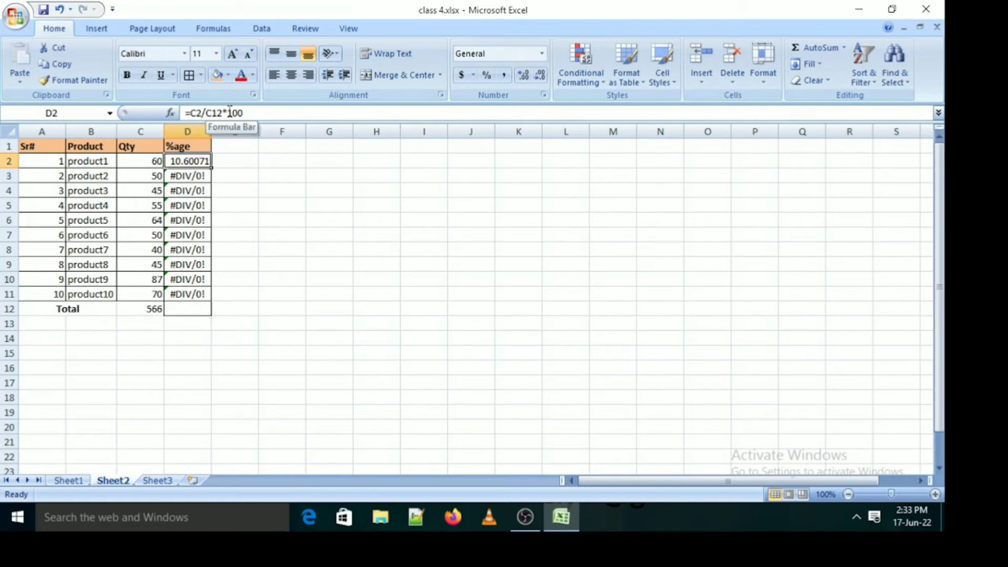
{"action": "left_click", "coordinate": [192, 179]}
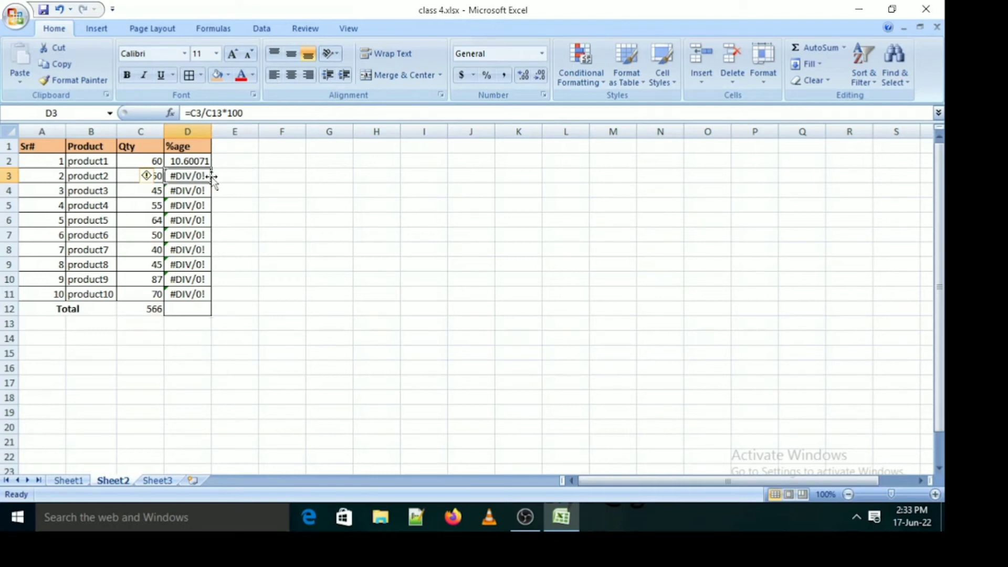
{"action": "type", "text": "="}
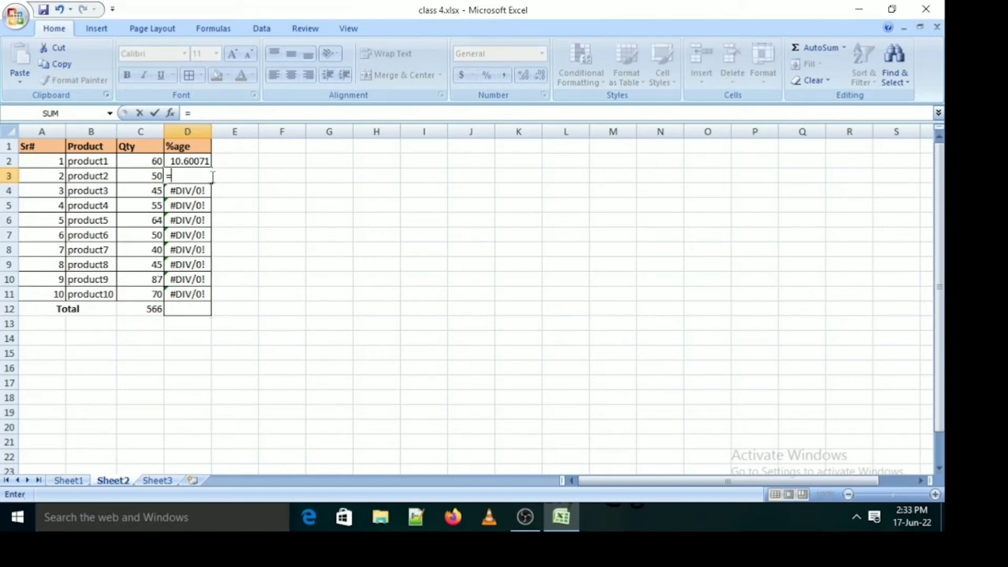
{"action": "key", "text": "Left"}
{"action": "type", "text": "/"}
{"action": "key", "text": "Down"}
{"action": "key", "text": "Down"}
{"action": "key", "text": "Down"}
{"action": "key", "text": "Down"}
{"action": "key", "text": "Down"}
{"action": "key", "text": "Down"}
{"action": "key", "text": "Down"}
{"action": "key", "text": "Down"}
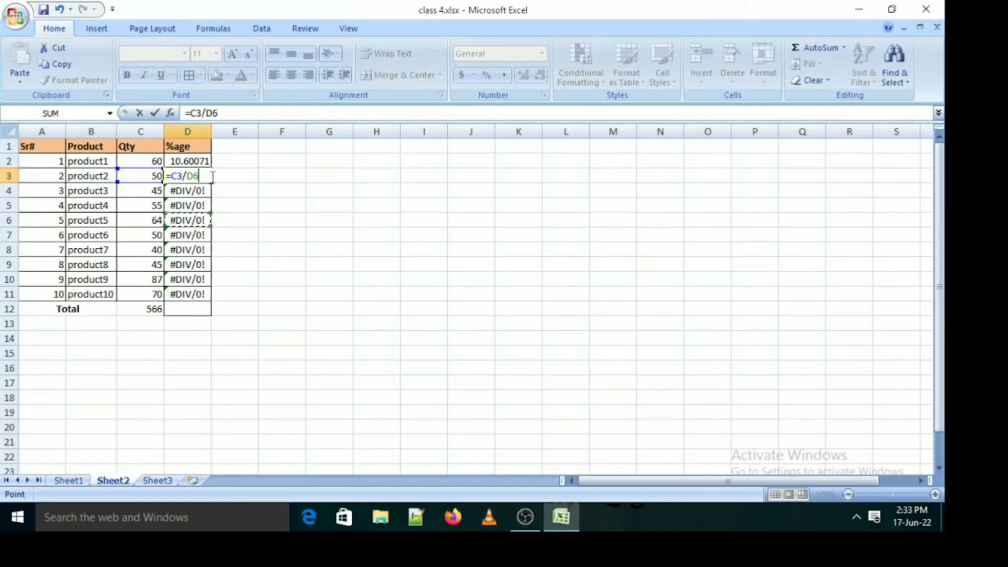
{"action": "key", "text": "Down"}
{"action": "key", "text": "Left"}
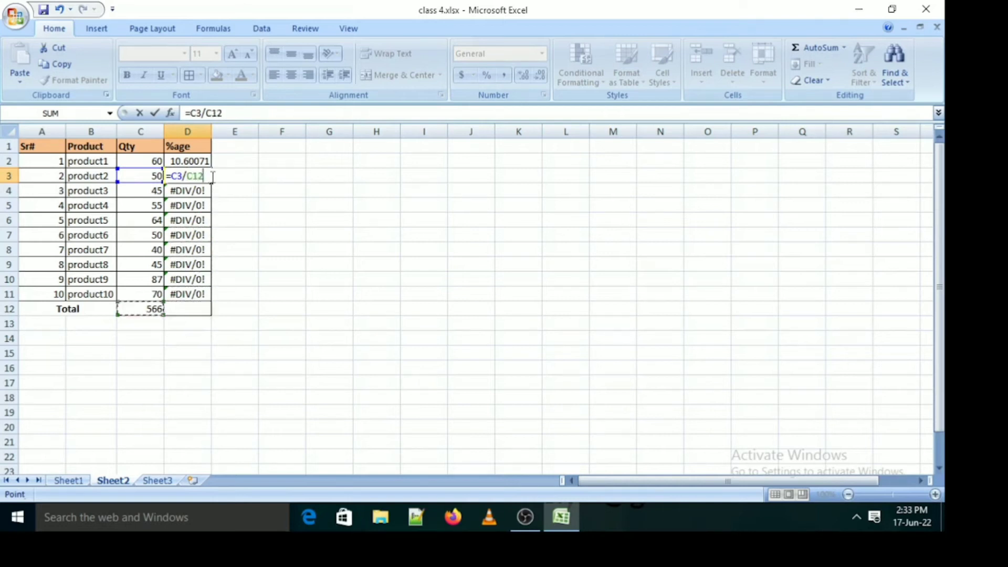
{"action": "type", "text": "*100"}
{"action": "key", "text": "Return"}
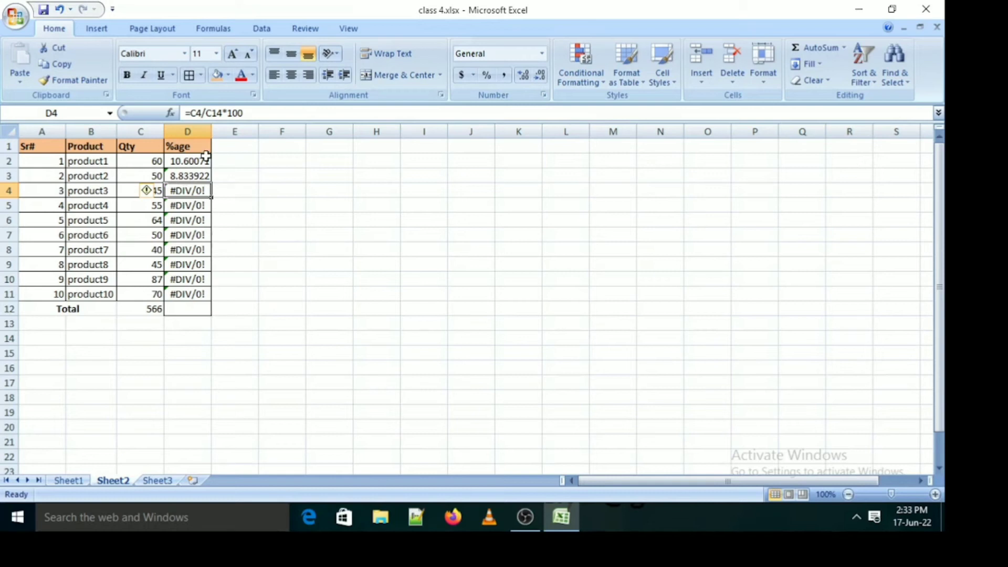
Try filling product2's percentage formula from D3 down to D7
{"action": "left_click", "coordinate": [203, 173]}
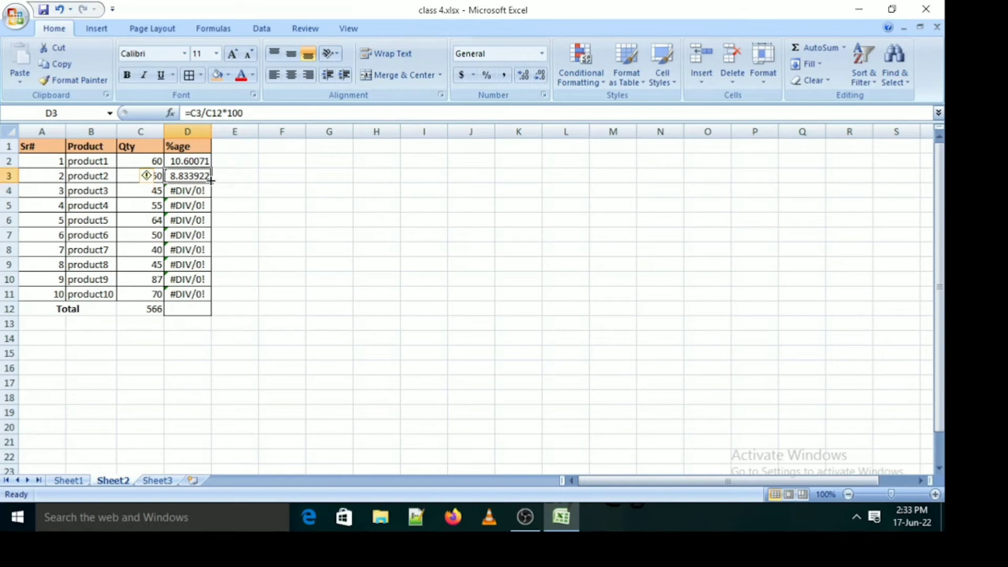
{"action": "left_click_drag", "start_coordinate": [220, 176], "coordinate": [203, 241]}
{"action": "left_click", "coordinate": [208, 177]}
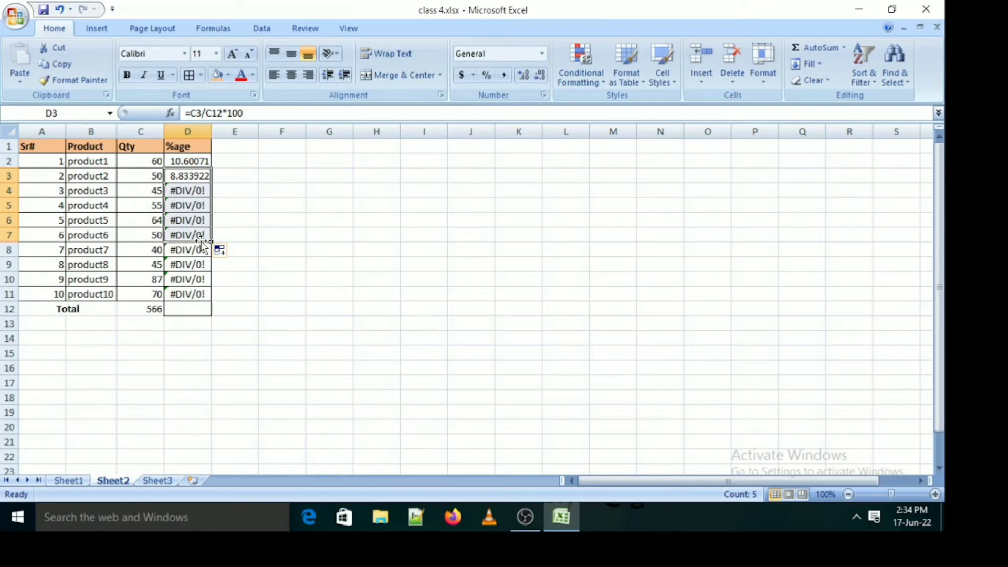
Clear the percentage formulas for all ten products in D2:D11
{"action": "left_click", "coordinate": [181, 163]}
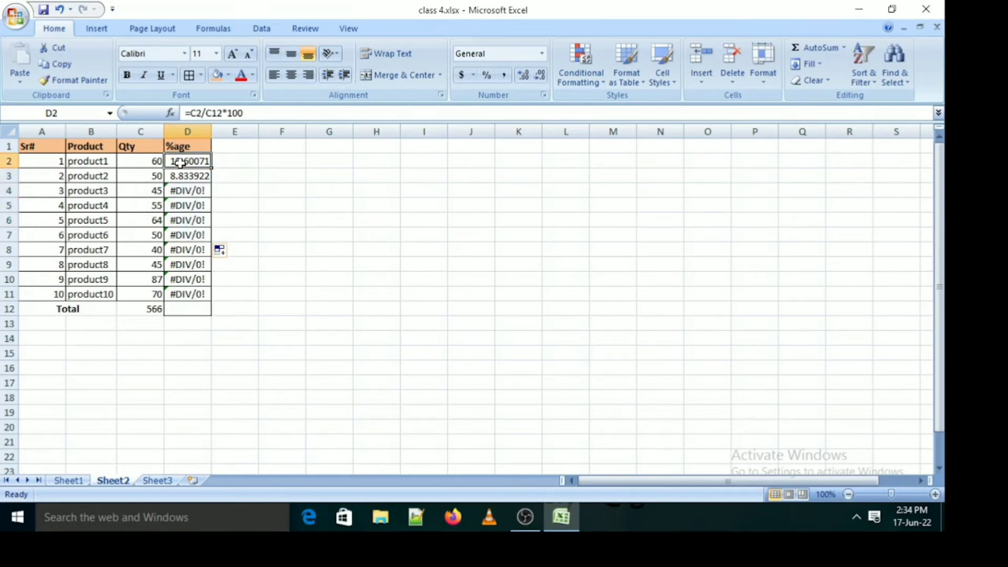
{"action": "key", "text": "ctrl+shift+Down"}
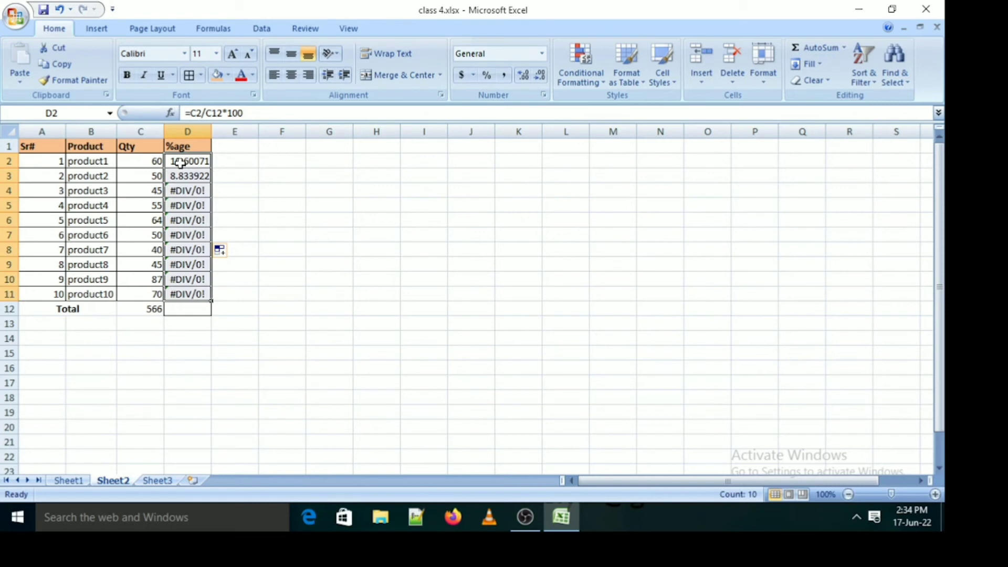
{"action": "key", "text": "Delete"}
{"action": "key", "text": "Up"}
Calculate product1's percentage of the total again in D2 with the formula =C2/C12*100
{"action": "left_click", "coordinate": [180, 162]}
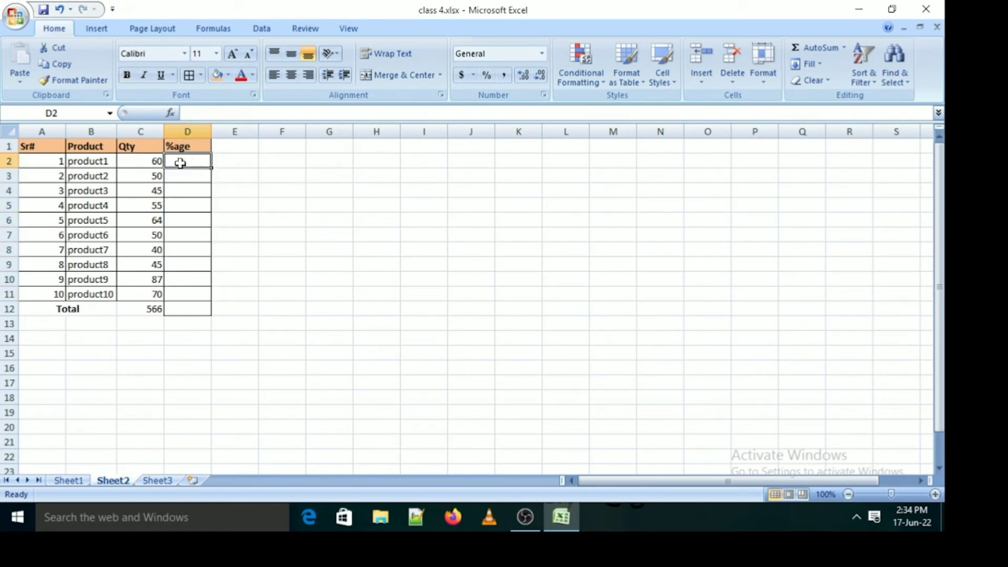
{"action": "type", "text": "="}
{"action": "key", "text": "Left"}
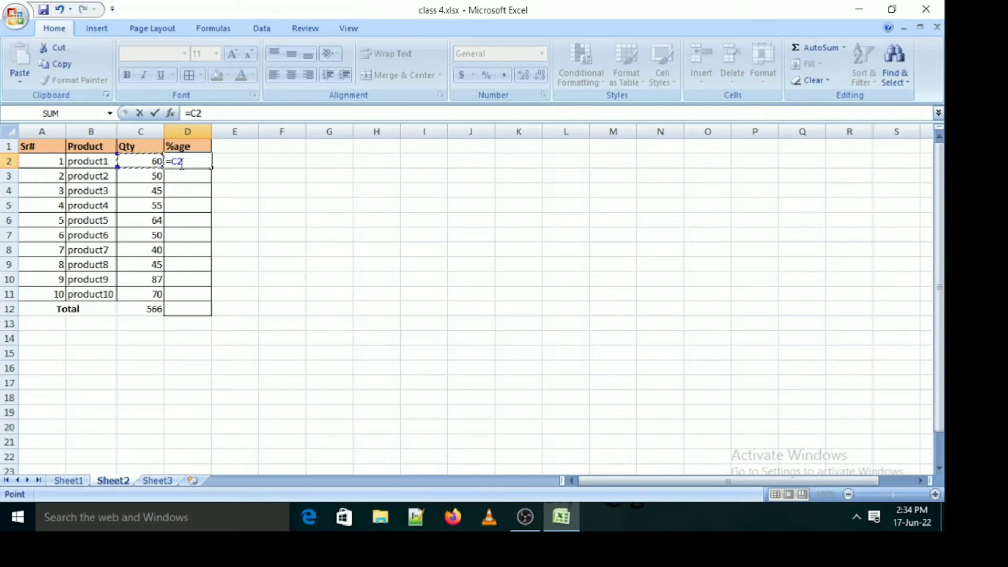
{"action": "type", "text": "/"}
{"action": "key", "text": "Down"}
{"action": "key", "text": "Down"}
{"action": "key", "text": "Down"}
{"action": "key", "text": "Down"}
{"action": "key", "text": "Down"}
{"action": "key", "text": "Down"}
{"action": "key", "text": "Down"}
{"action": "key", "text": "Down"}
{"action": "key", "text": "Down"}
{"action": "key", "text": "Down"}
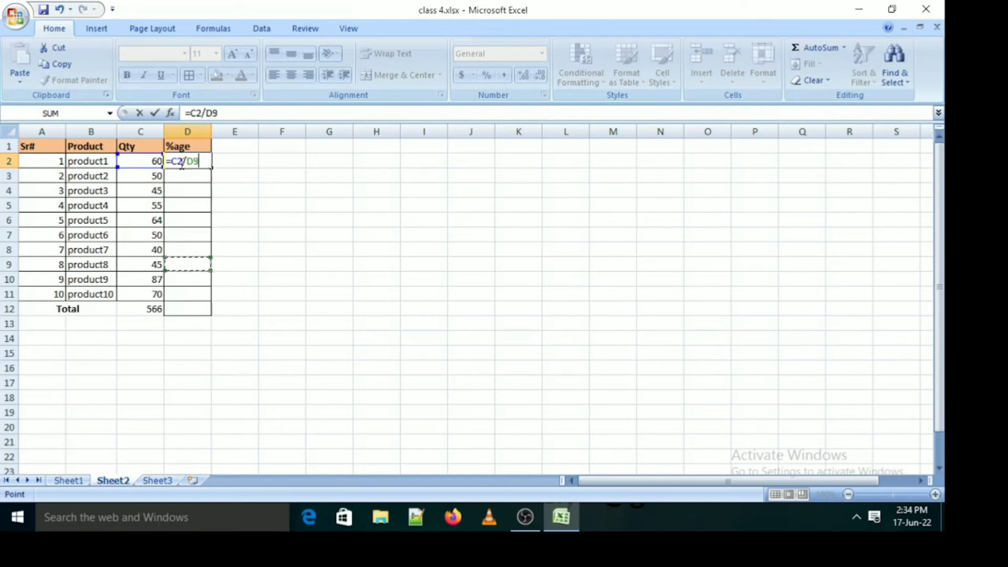
{"action": "key", "text": "Left"}
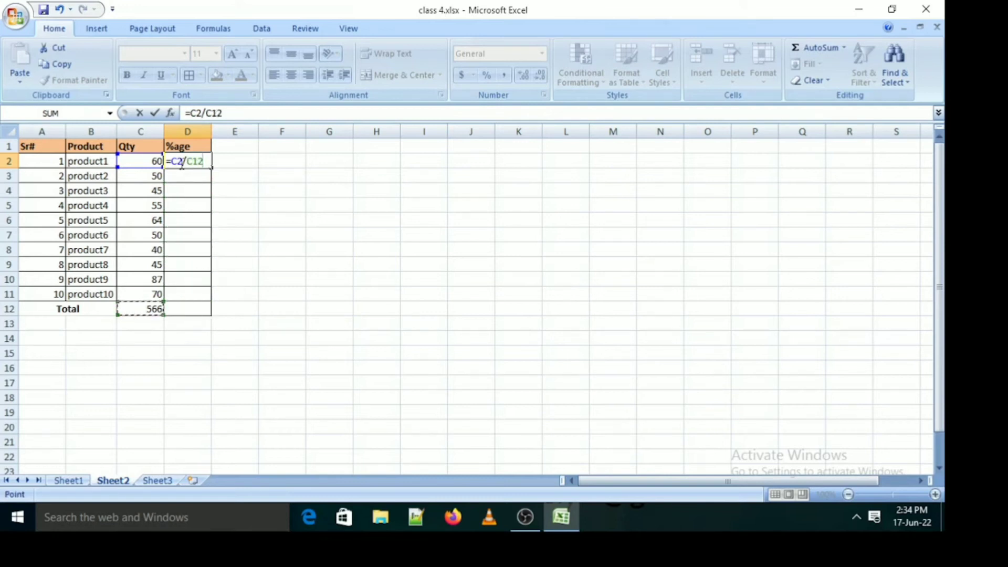
{"action": "type", "text": "*100"}
{"action": "key", "text": "Return"}
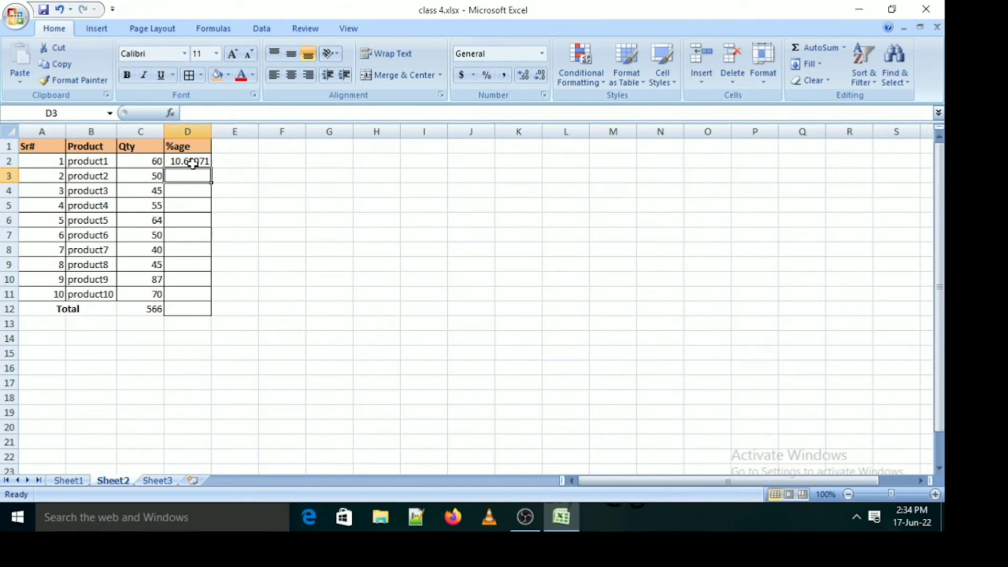
Make the total reference in D2's formula absolute, so that it reads =C2/$C$12*100
{"action": "left_click", "coordinate": [192, 164]}
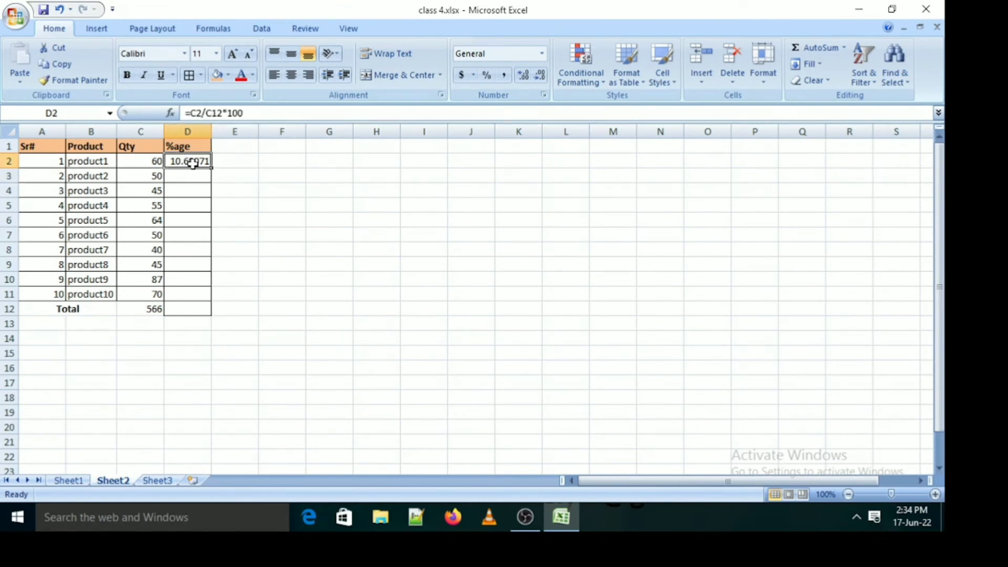
{"action": "left_click", "coordinate": [214, 114]}
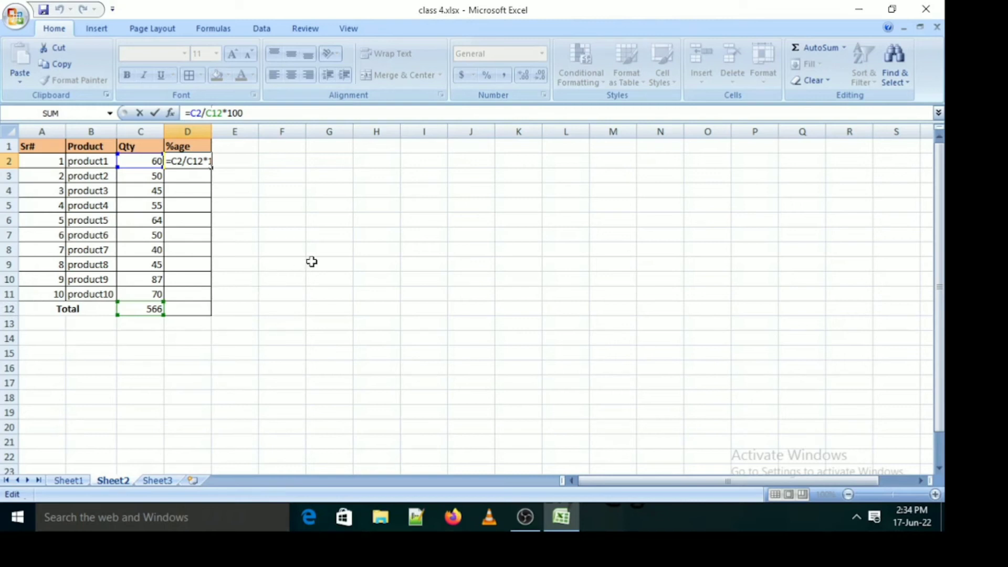
{"action": "type", "text": "$"}
{"action": "key", "text": "Right"}
{"action": "type", "text": "$"}
{"action": "key", "text": "Return"}
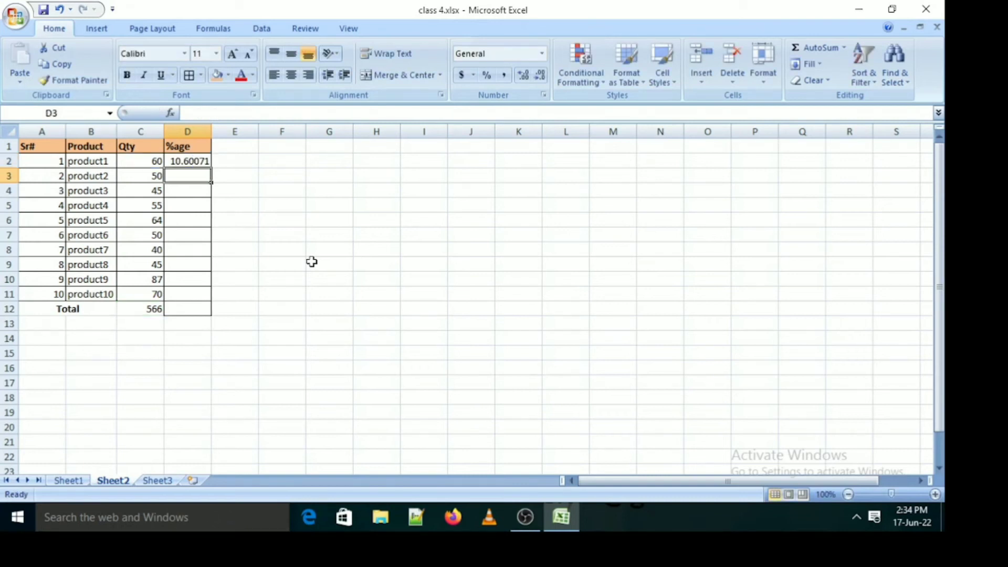
{"action": "key", "text": "Up"}
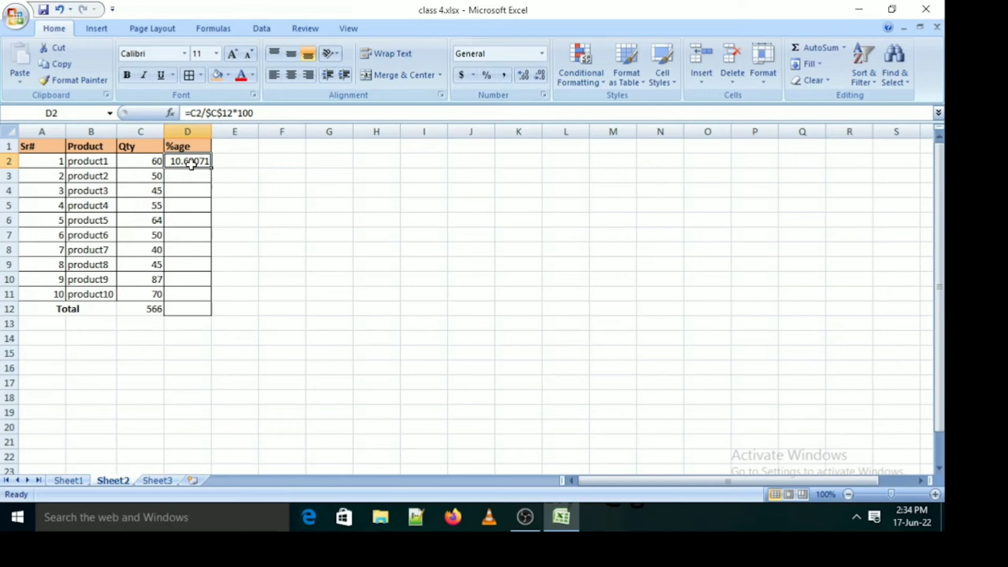
Fill the percentage formula from D2 down to D11, and check the copied formulas in several product rows
{"action": "left_click_drag", "start_coordinate": [210, 167], "coordinate": [215, 224]}
{"action": "left_click", "coordinate": [220, 236]}
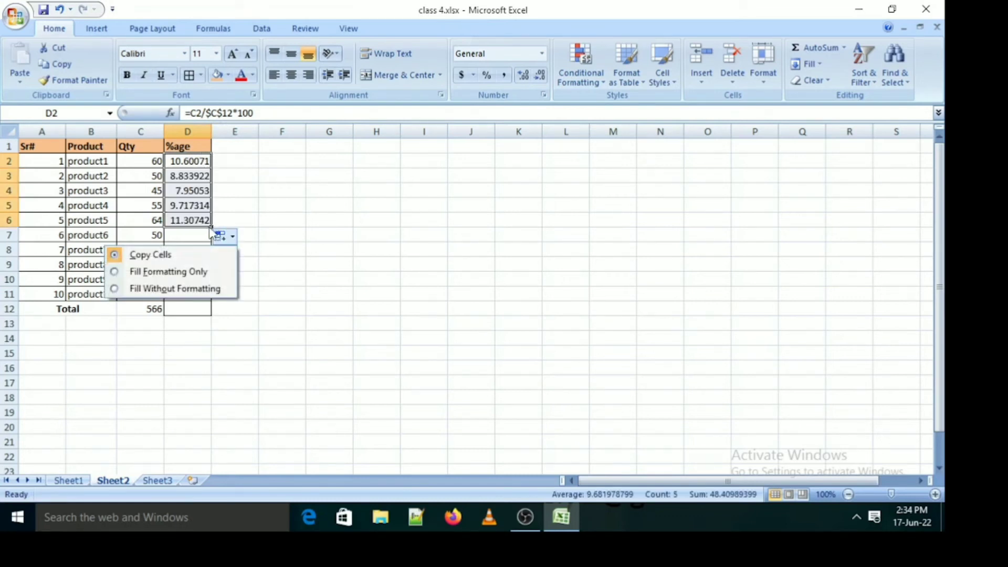
{"action": "left_click", "coordinate": [210, 228]}
{"action": "left_click_drag", "start_coordinate": [210, 228], "coordinate": [213, 302]}
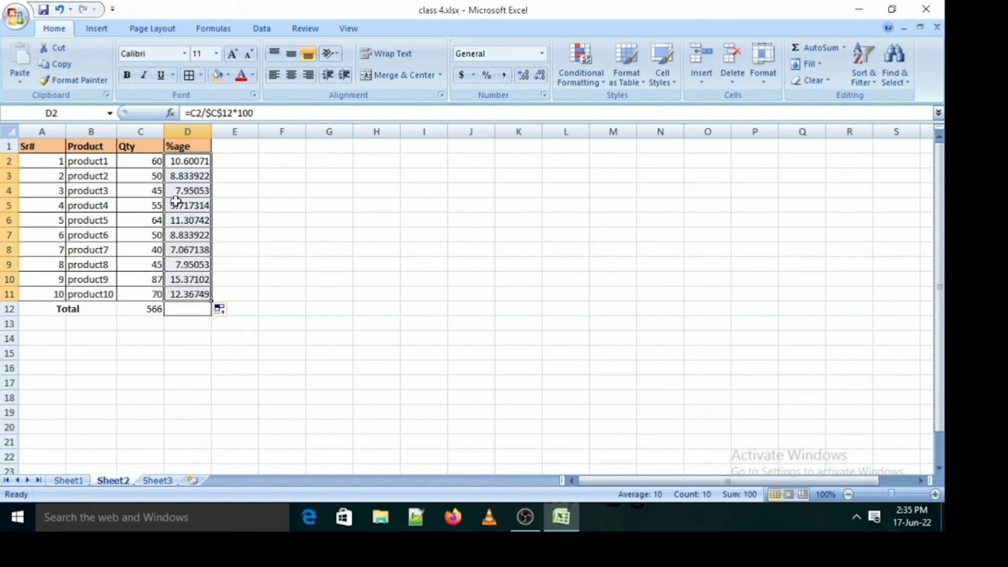
{"action": "left_click", "coordinate": [194, 176]}
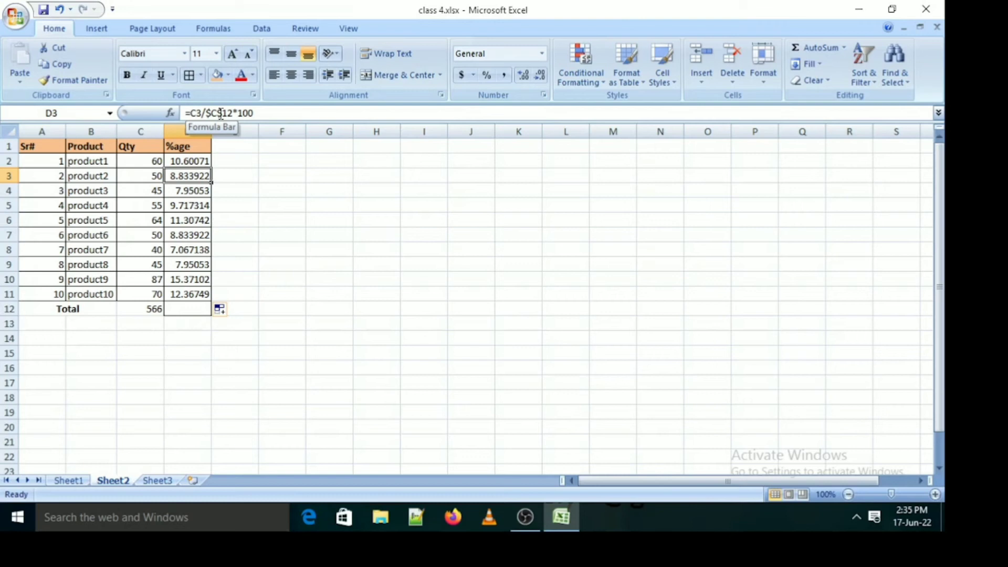
{"action": "left_click", "coordinate": [182, 192]}
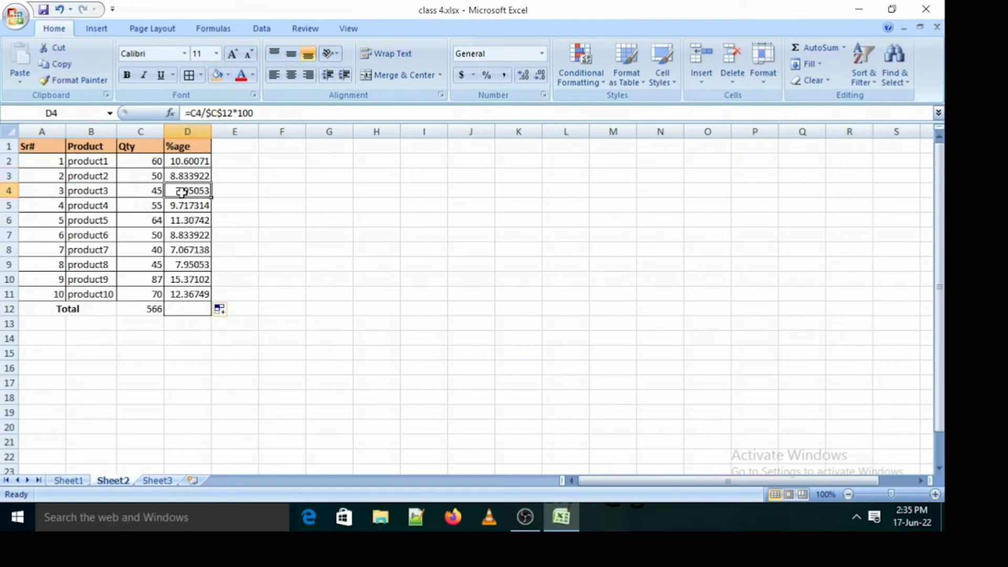
{"action": "left_click", "coordinate": [177, 210]}
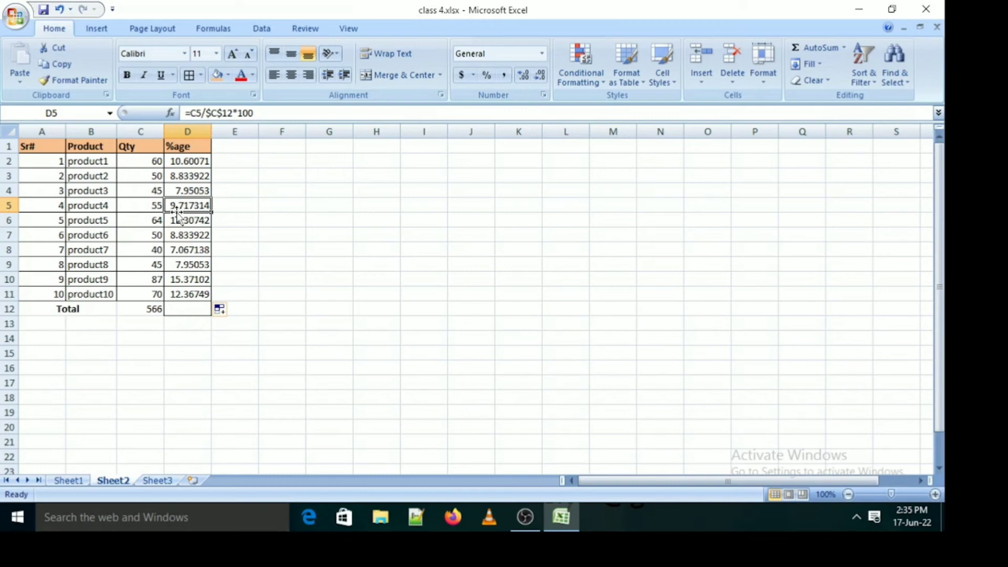
{"action": "left_click", "coordinate": [199, 295]}
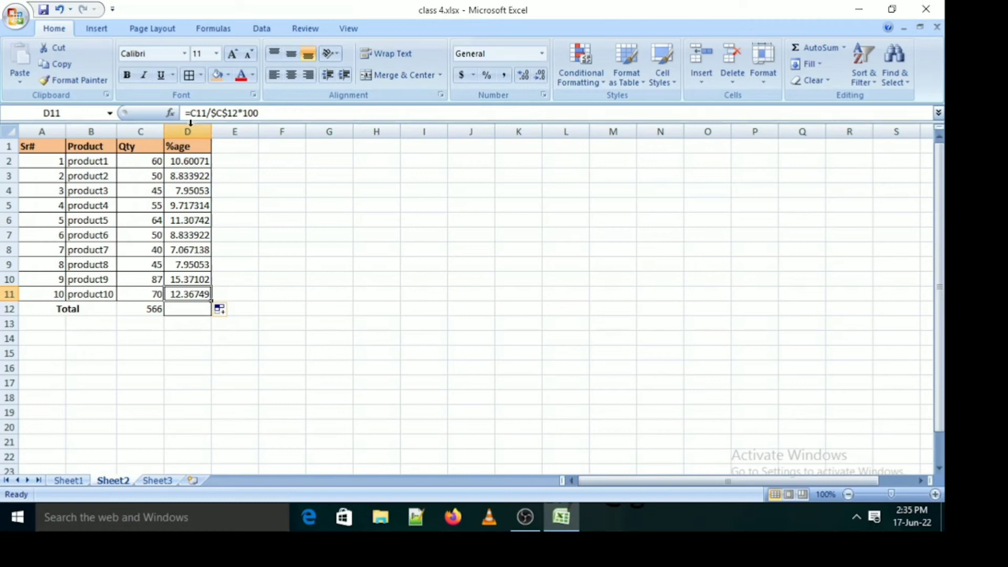
Try reducing the number of decimal places shown for product1's percentage in D2
{"action": "left_click", "coordinate": [197, 162]}
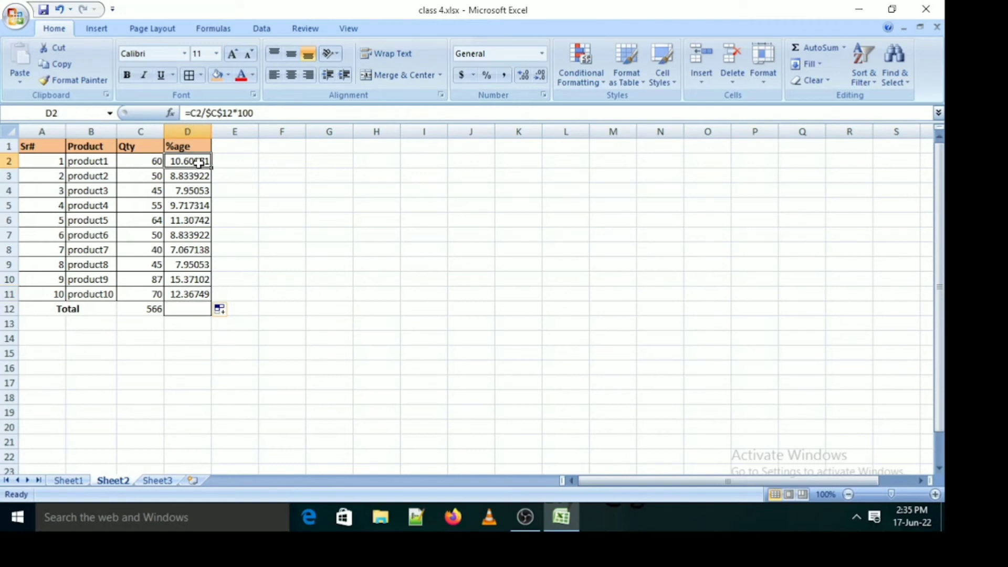
{"action": "left_click", "coordinate": [541, 76]}
{"action": "left_click", "coordinate": [541, 75]}
{"action": "left_click", "coordinate": [541, 75]}
{"action": "left_click", "coordinate": [541, 76]}
{"action": "key", "text": "ctrl+z"}
{"action": "key", "text": "ctrl+z"}
{"action": "key", "text": "ctrl+z"}
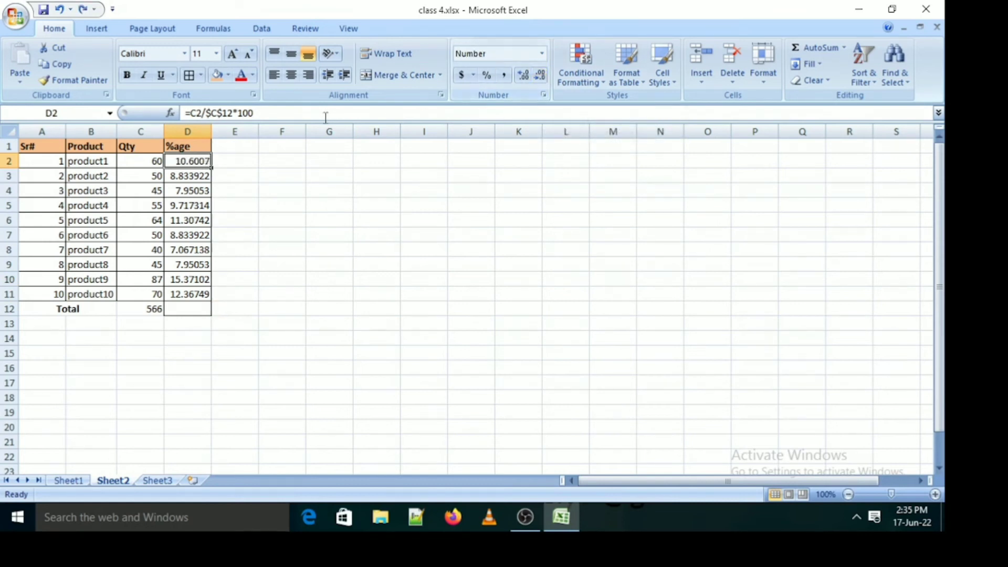
{"action": "key", "text": "ctrl+z"}
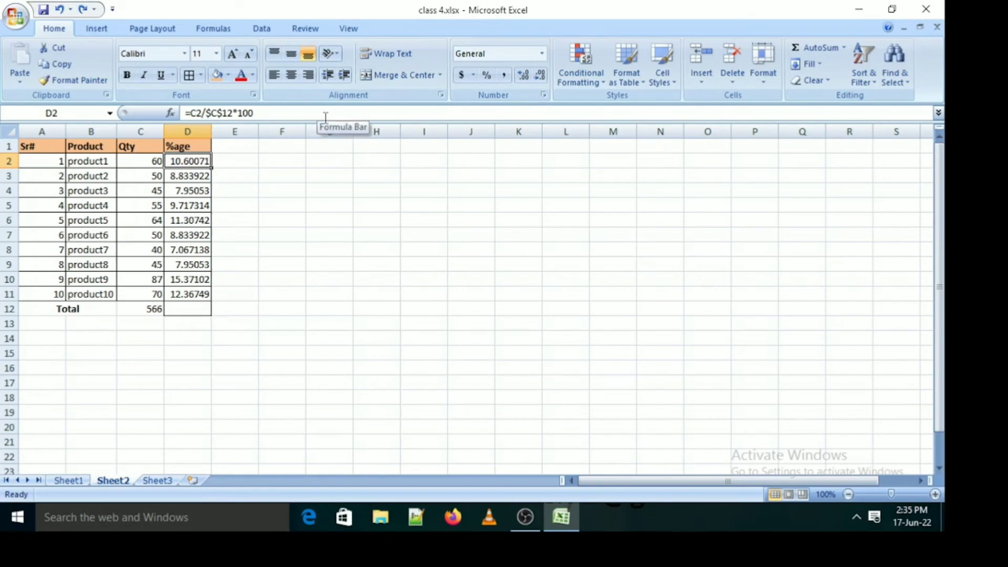
Try decreasing the percentages in D2:D11 to two decimal places
{"action": "key", "text": "ctrl+shift+Down"}
{"action": "left_click", "coordinate": [540, 75]}
{"action": "left_click", "coordinate": [540, 76]}
{"action": "left_click", "coordinate": [540, 75]}
{"action": "left_click", "coordinate": [541, 75]}
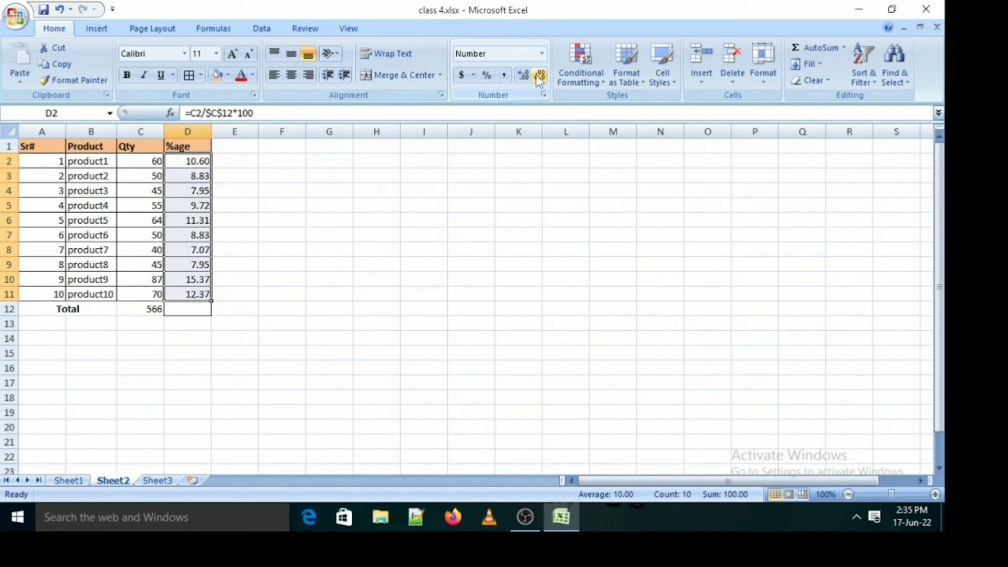
{"action": "key", "text": "ctrl+z"}
{"action": "key", "text": "ctrl+z"}
{"action": "key", "text": "ctrl+z"}
{"action": "key", "text": "ctrl+z"}
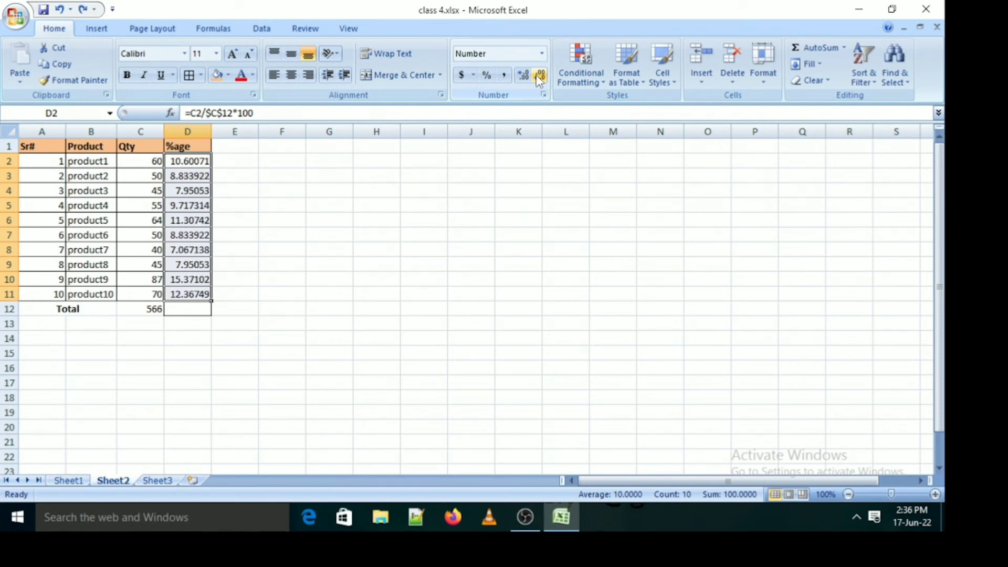
Format the percentages in D2:D11 with the Number category and 2 decimal places in Format Cells
{"action": "left_click", "coordinate": [179, 158]}
{"action": "key", "text": "ctrl+shift+Down"}
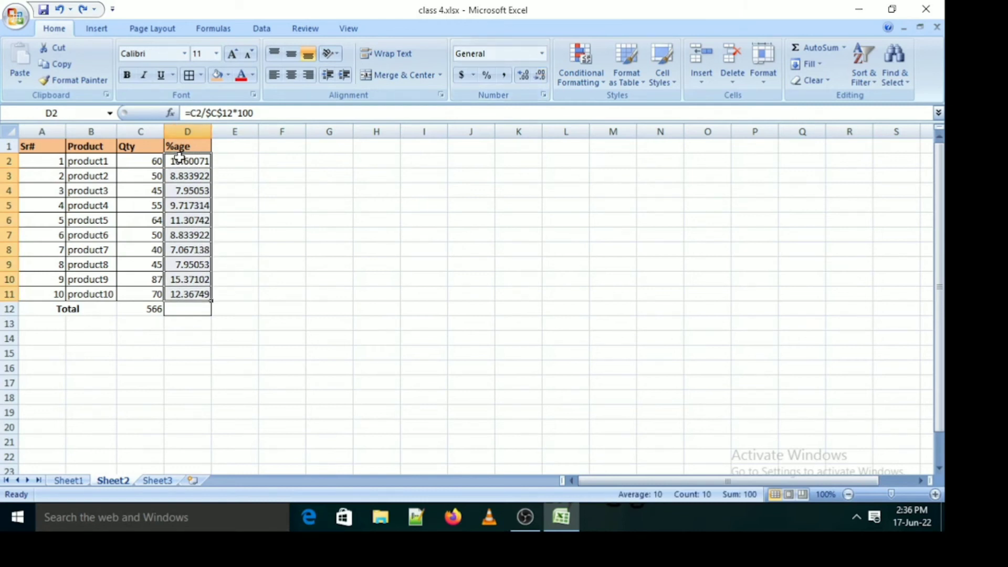
{"action": "right_click", "coordinate": [202, 201]}
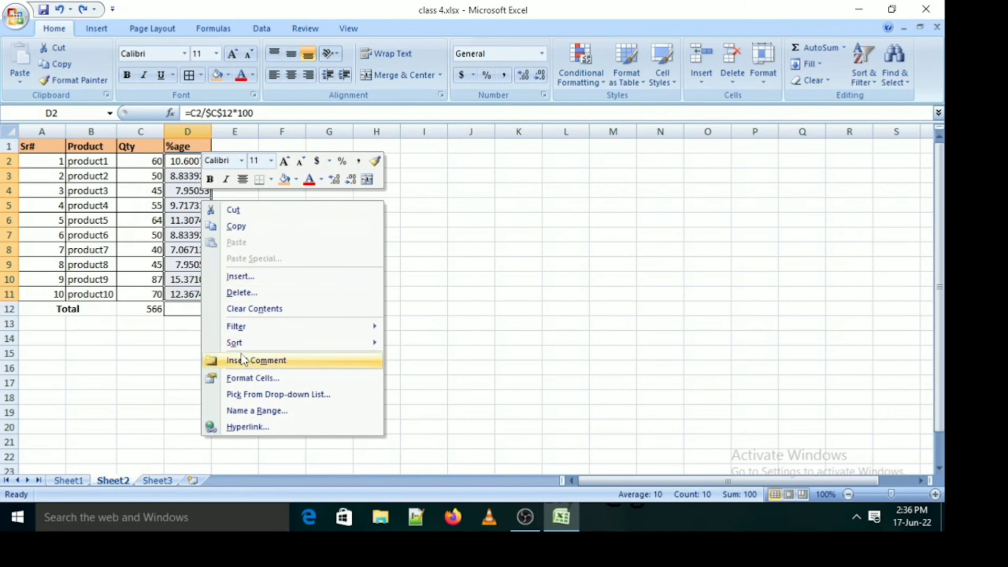
{"action": "left_click", "coordinate": [263, 379]}
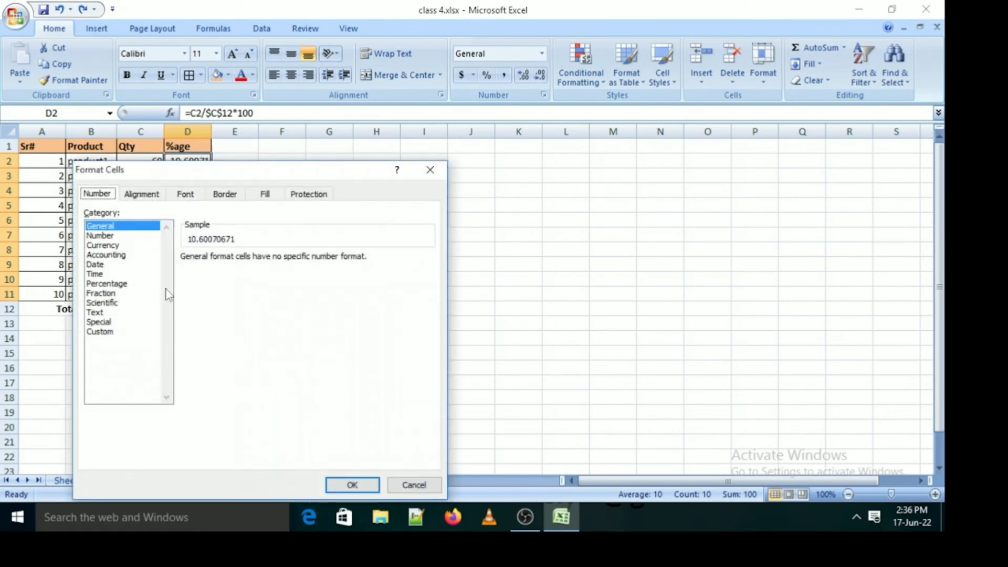
{"action": "left_click", "coordinate": [101, 236]}
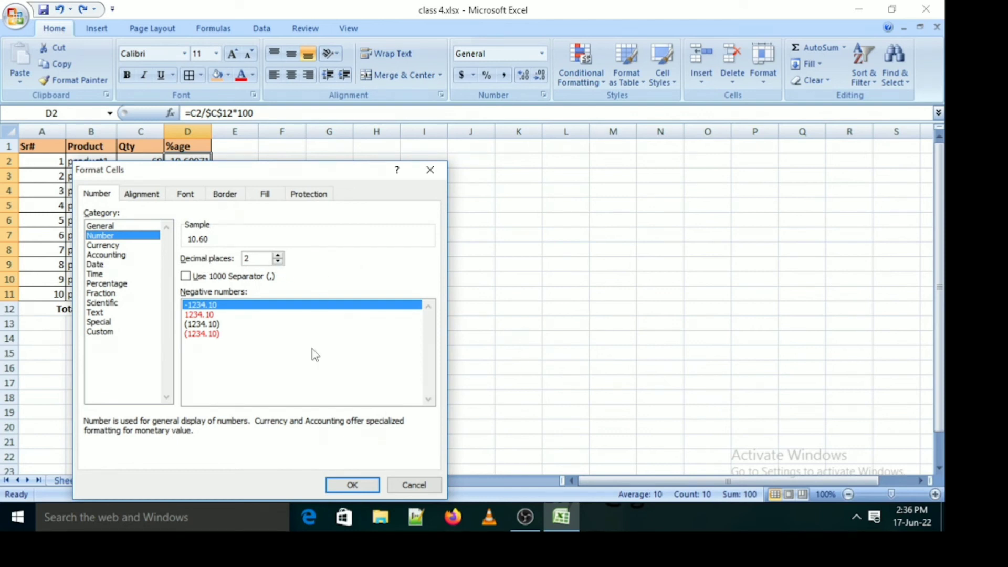
{"action": "left_click", "coordinate": [348, 484]}
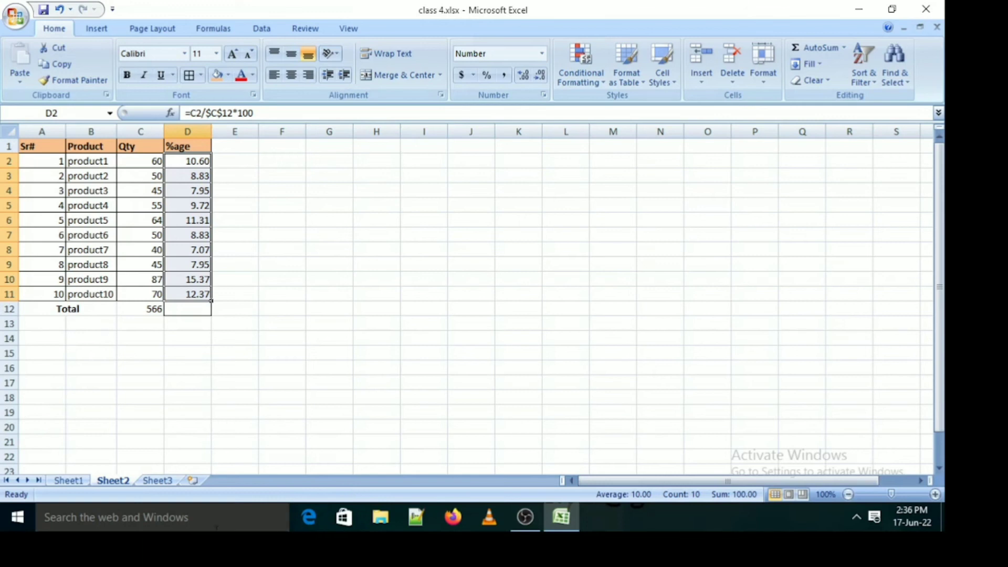
Remove all borders from the empty %age cell D12 in the Total row
{"action": "left_click", "coordinate": [203, 325]}
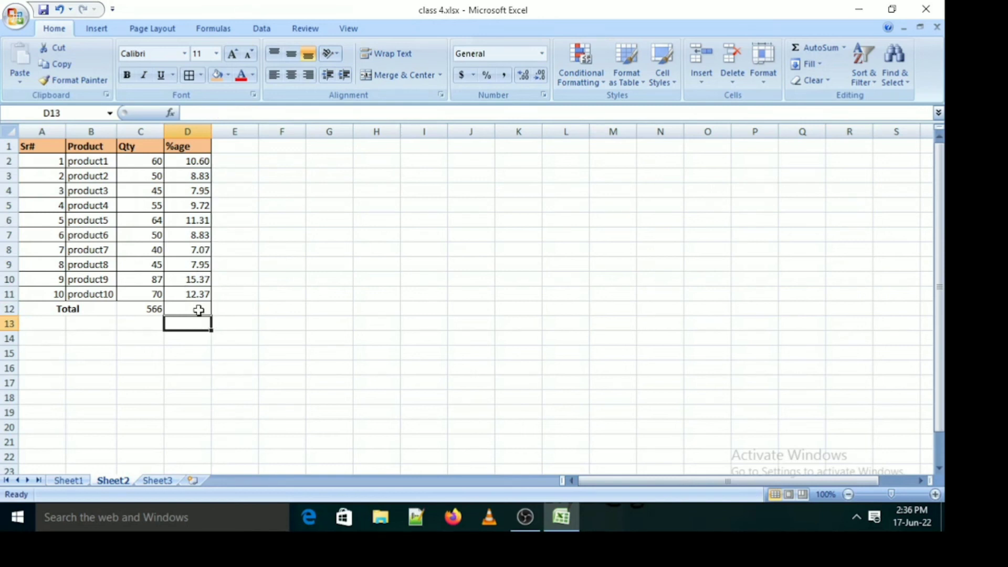
{"action": "left_click", "coordinate": [199, 310]}
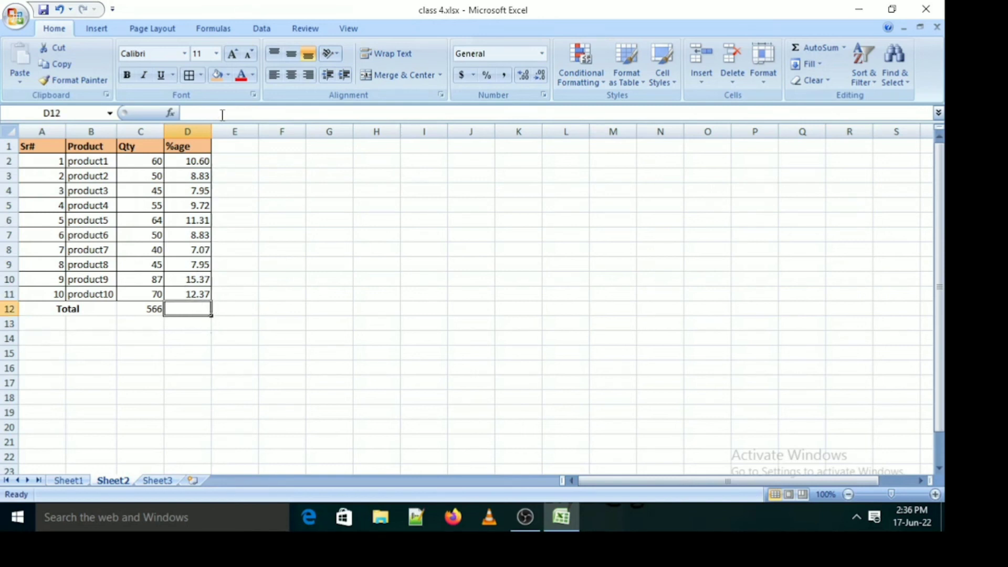
{"action": "left_click", "coordinate": [202, 80]}
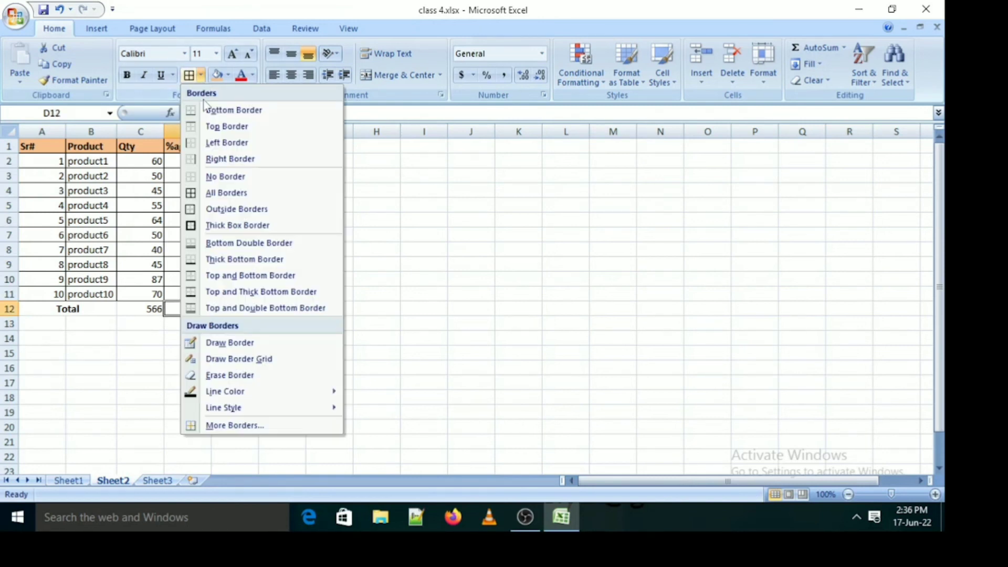
{"action": "left_click", "coordinate": [231, 177]}
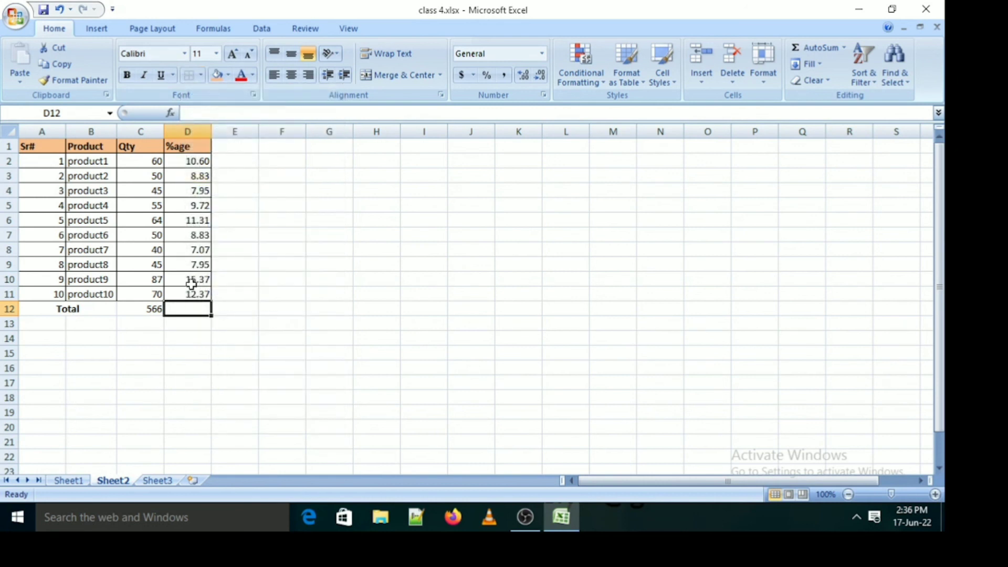
Apply All Borders to product10's percentage cell D11, and deselect the table
{"action": "left_click", "coordinate": [185, 294]}
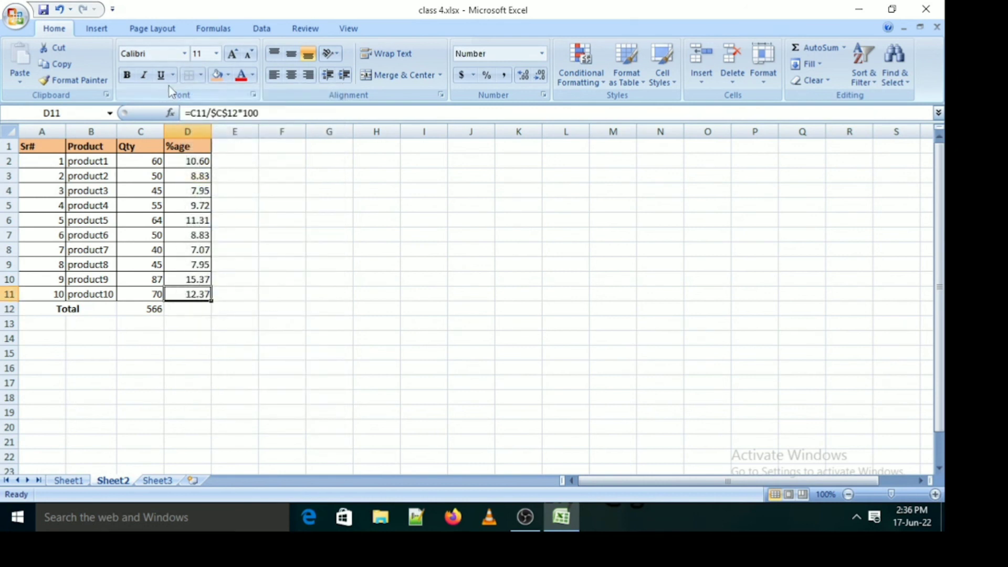
{"action": "left_click", "coordinate": [199, 80]}
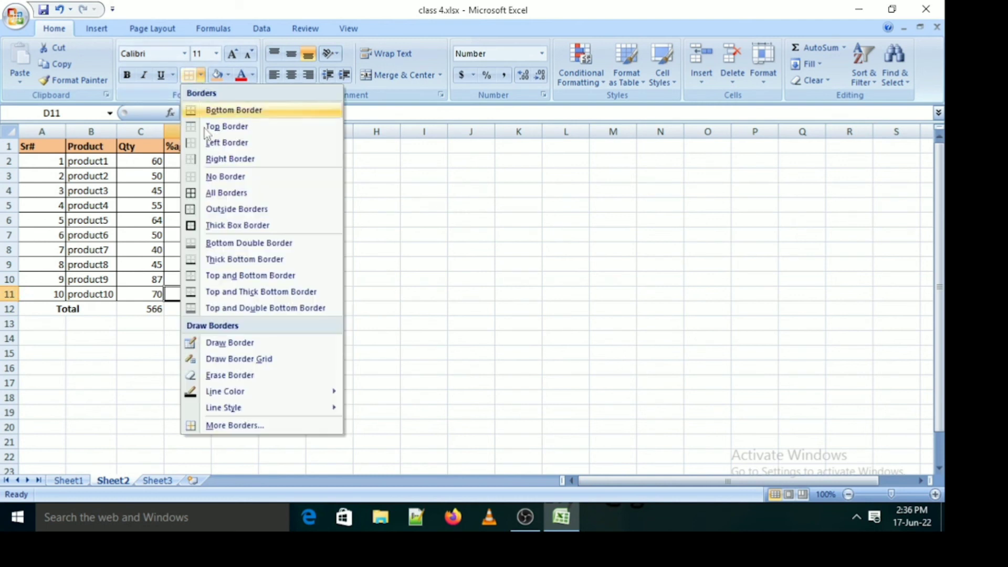
{"action": "left_click", "coordinate": [226, 194]}
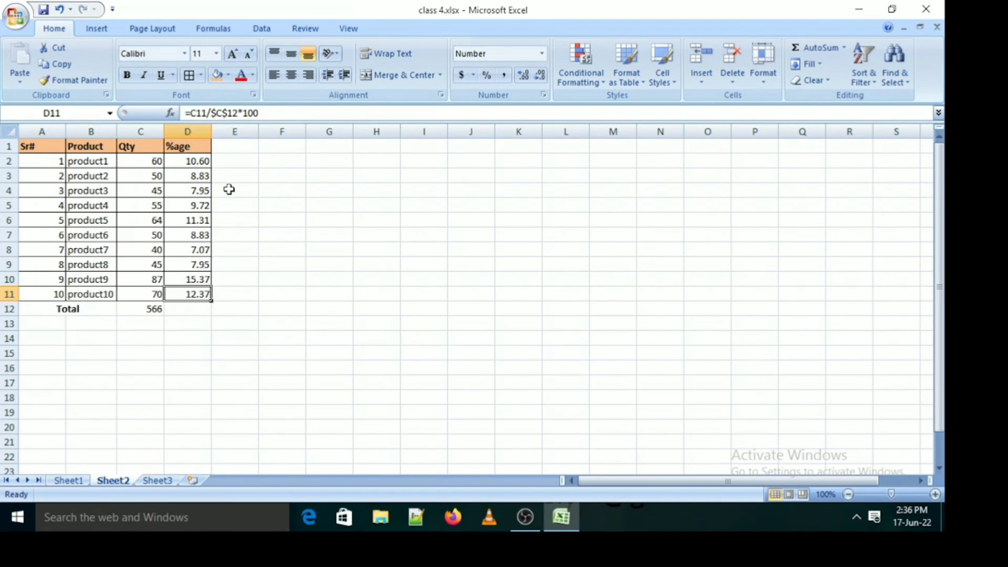
{"action": "key", "text": "Right"}
{"action": "key", "text": "Down"}
{"action": "key", "text": "Down"}
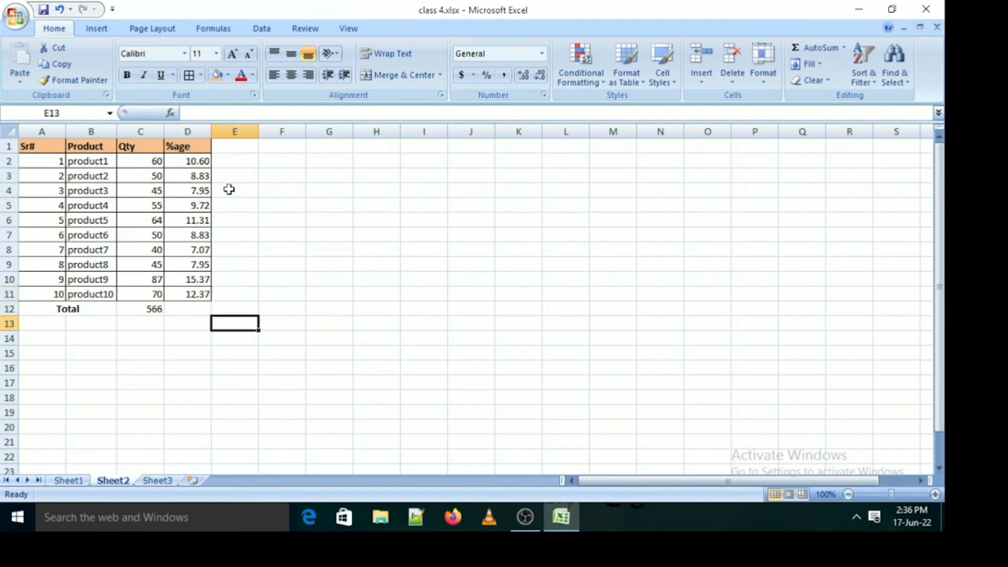
{"action": "key", "text": "Left"}
{"action": "key", "text": "Left"}
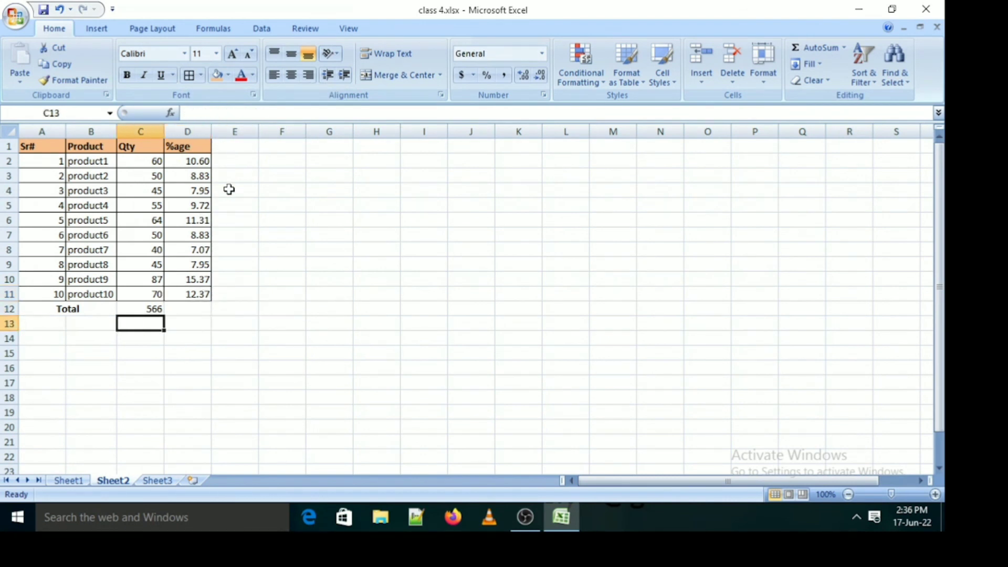
{"action": "key", "text": "Up"}
{"action": "key", "text": "Up"}
{"action": "key", "text": "Up"}
{"action": "key", "text": "Up"}
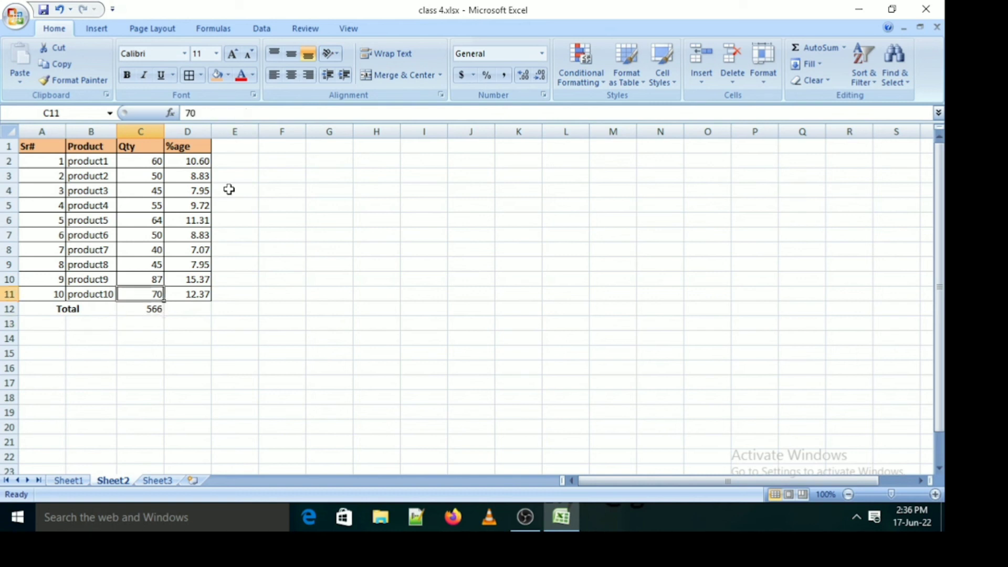
{"action": "key", "text": "Down"}
{"action": "key", "text": "Down"}
{"action": "key", "text": "Down"}
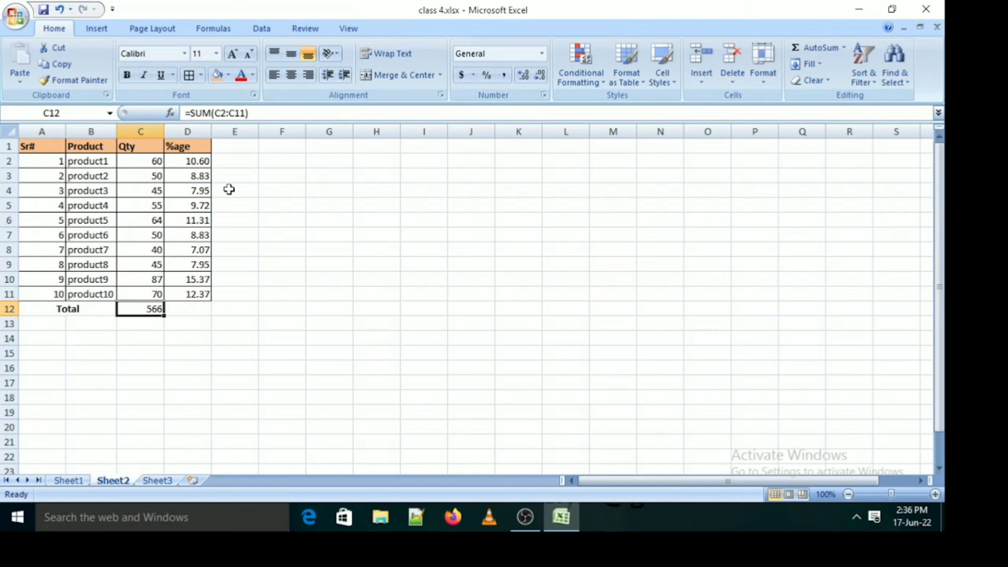
Add an expense row below the Total row, with the label "expense" in A13 and 100 in C13
{"action": "key", "text": "Down"}
{"action": "key", "text": "Left"}
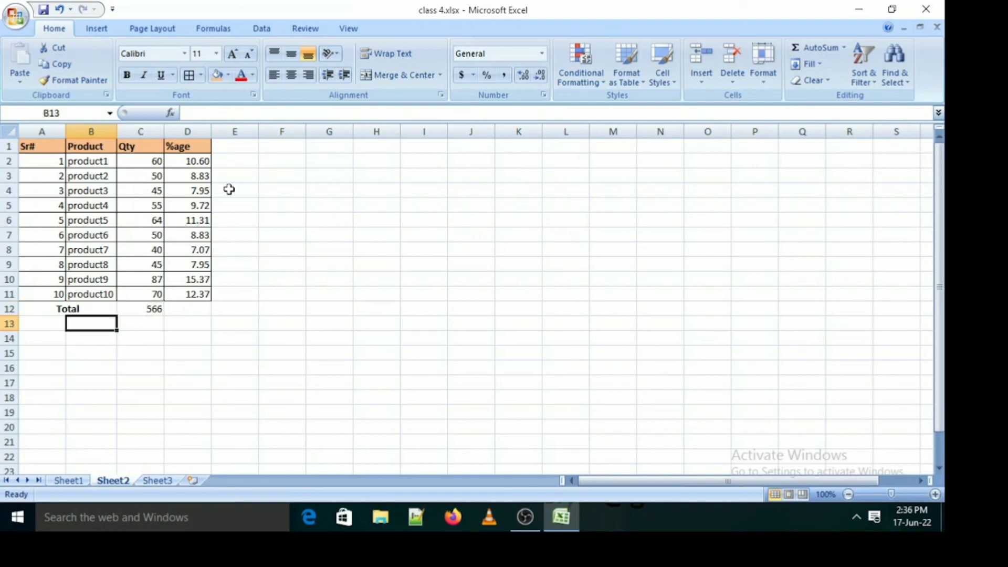
{"action": "key", "text": "Left"}
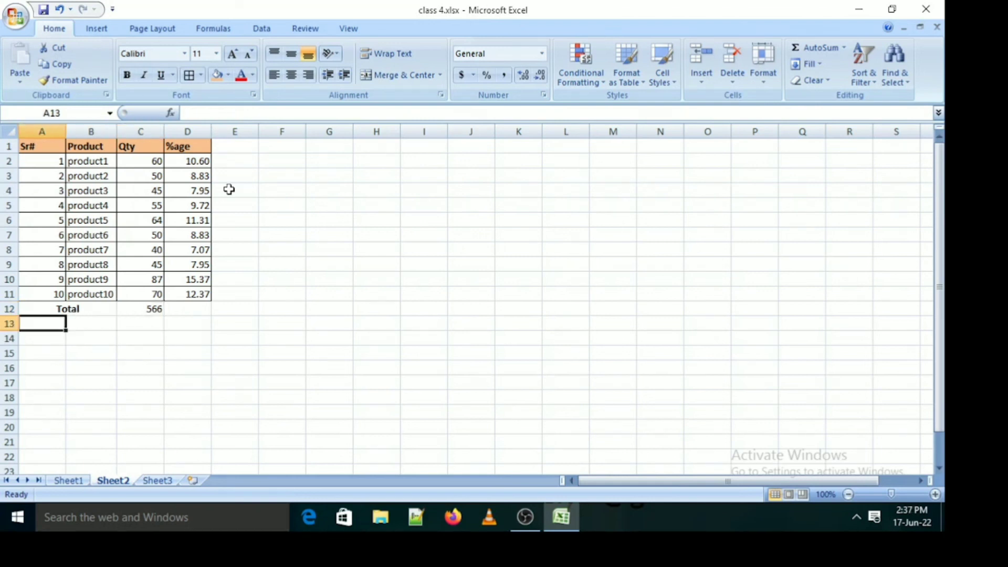
{"action": "type", "text": "expense"}
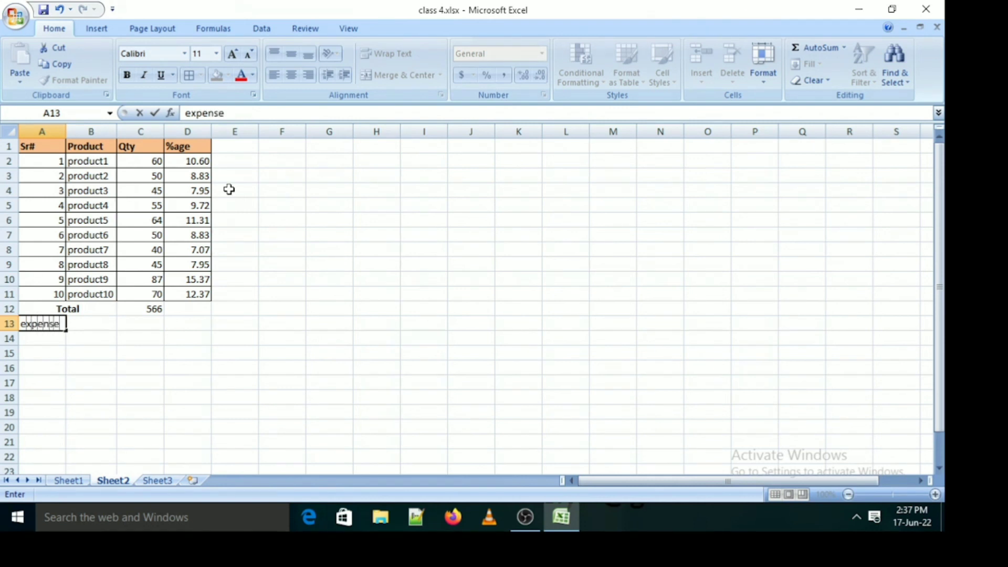
{"action": "key", "text": "Tab"}
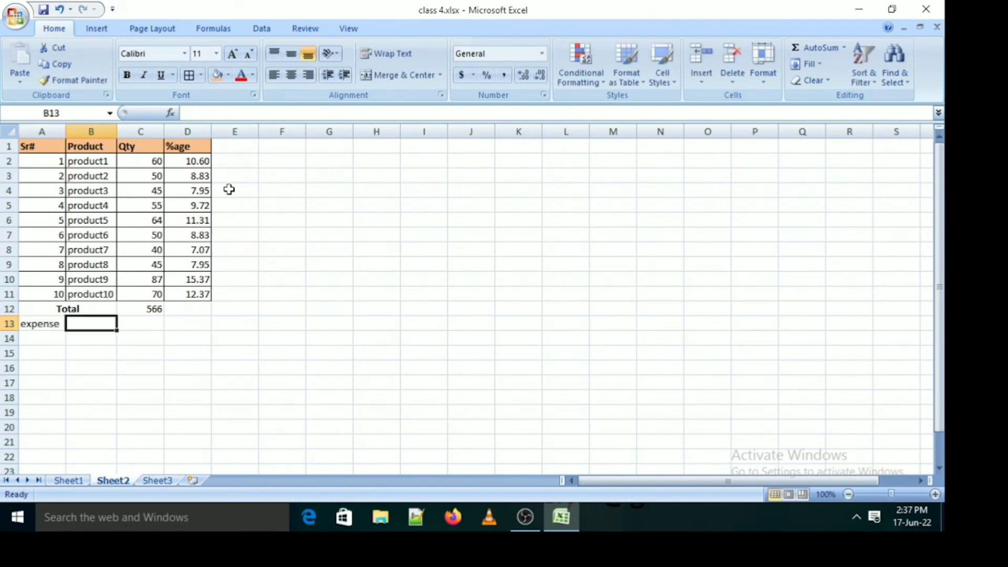
{"action": "key", "text": "Tab"}
{"action": "type", "text": "100"}
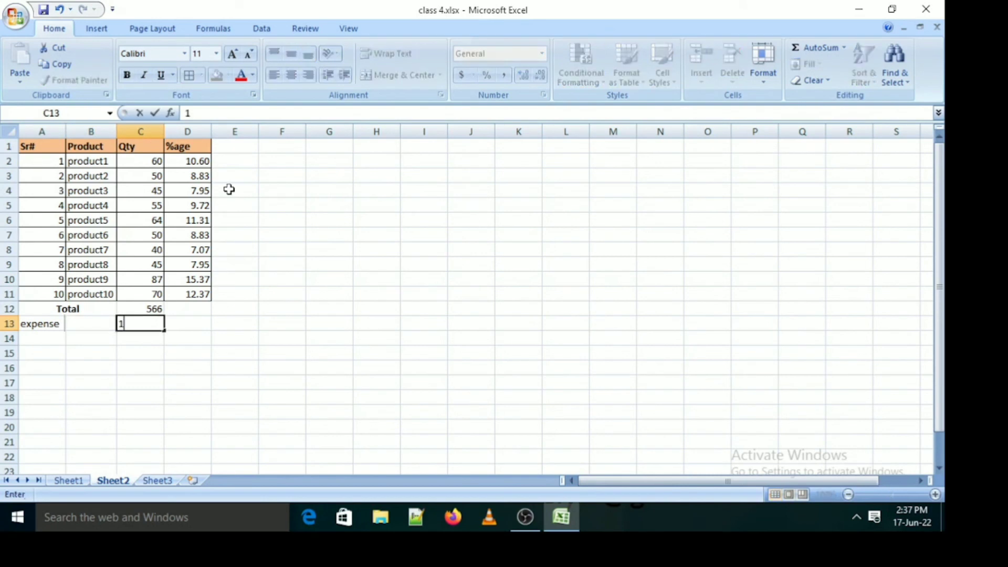
{"action": "key", "text": "Return"}
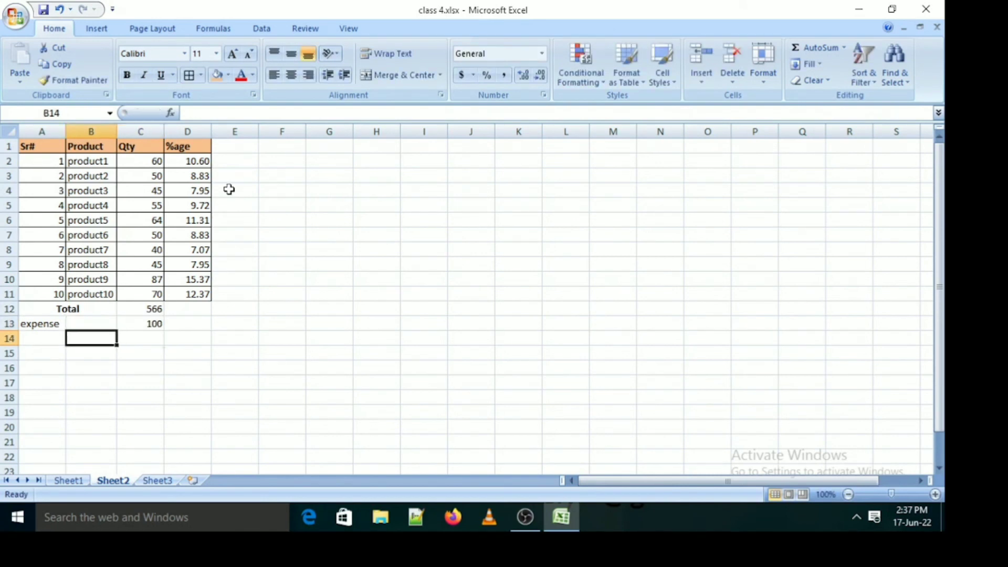
Enter the label "Grand TotaL" in A14, below the expense label
{"action": "key", "text": "Left"}
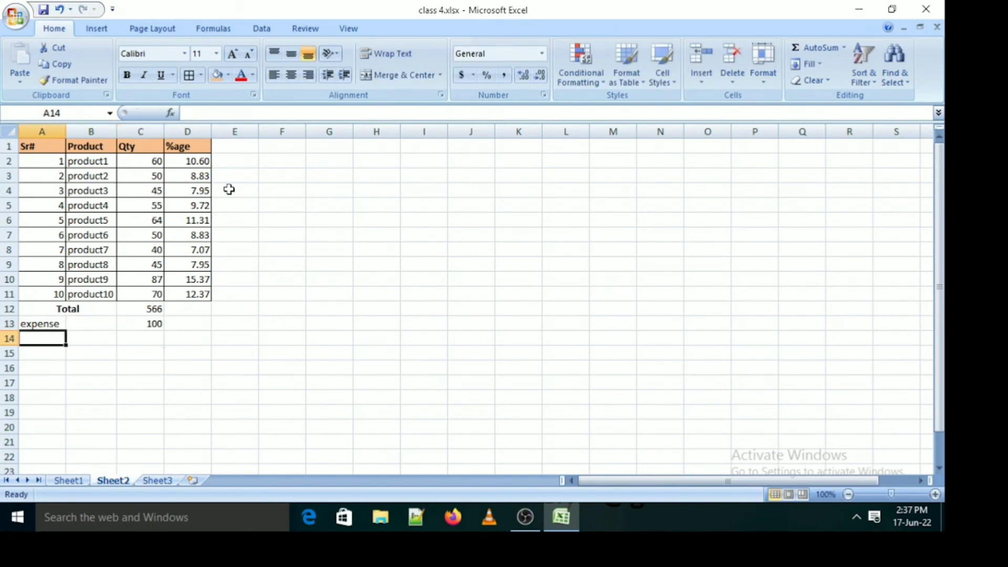
{"action": "type", "text": "Grand TotaL"}
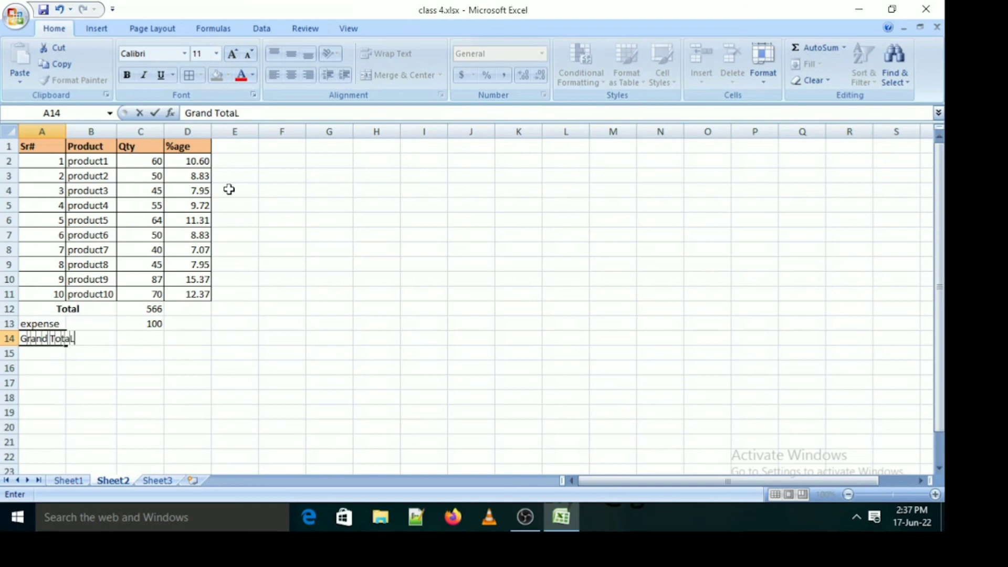
Calculate the grand total in C14 by subtracting the expense from the Qty total with =C12-C13
{"action": "key", "text": "Tab"}
{"action": "key", "text": "Tab"}
{"action": "type", "text": "="}
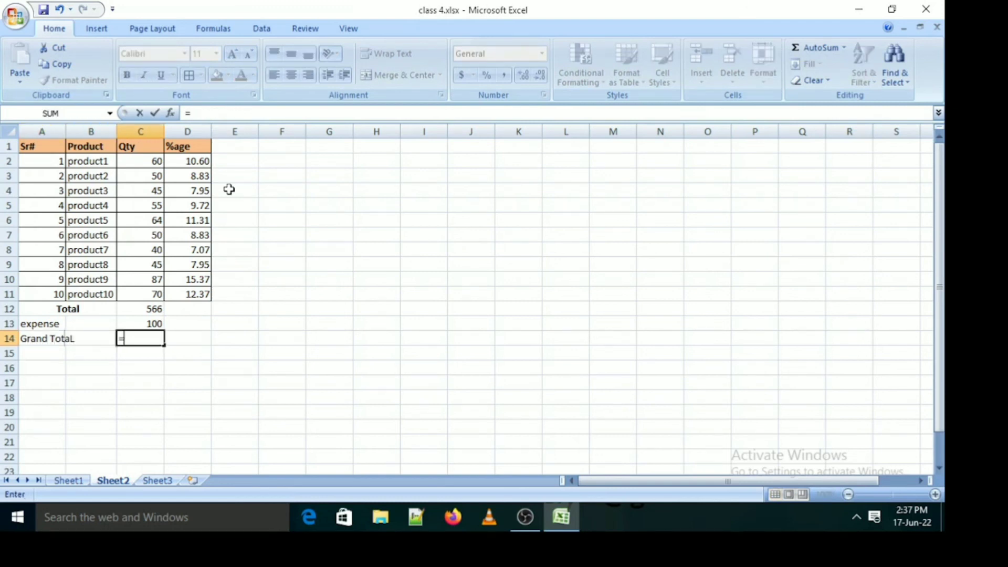
{"action": "key", "text": "Up"}
{"action": "key", "text": "Up"}
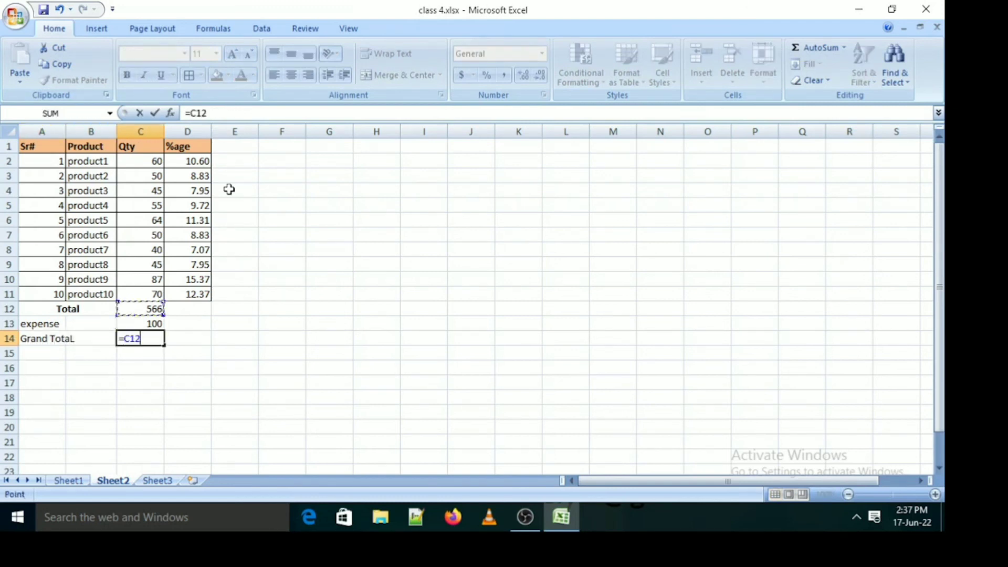
{"action": "type", "text": "-"}
{"action": "key", "text": "Up"}
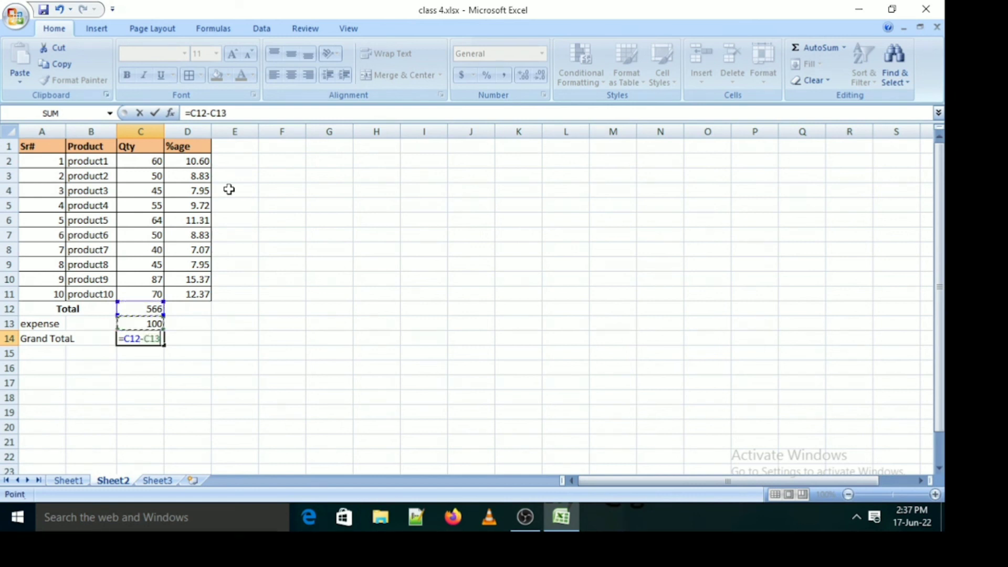
{"action": "key", "text": "Return"}
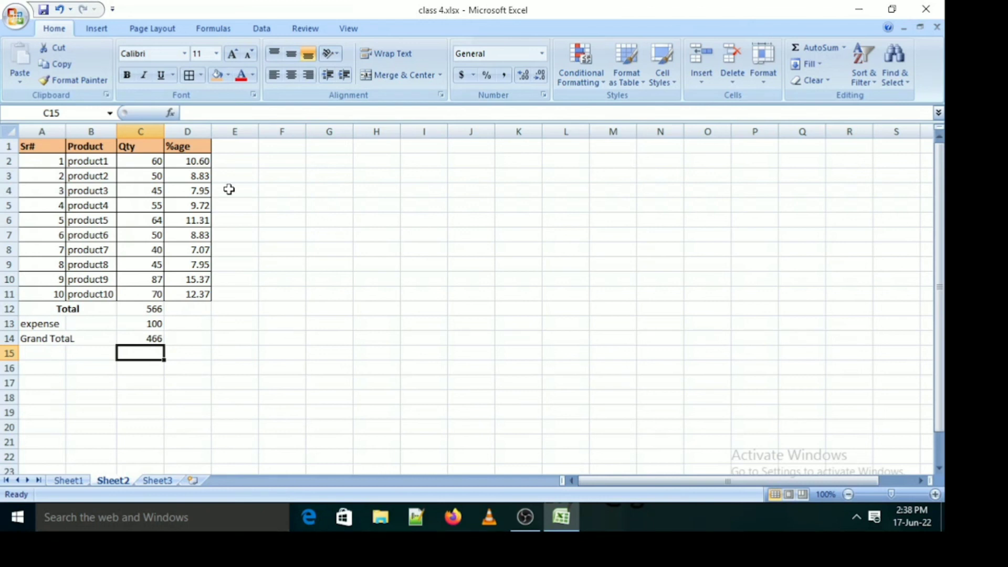
Apply All Borders to the total, expense and grand total rows, A12:C14
{"action": "key", "text": "Up"}
{"action": "key", "text": "shift+Left"}
{"action": "key", "text": "shift+Left"}
{"action": "key", "text": "shift+Up"}
{"action": "key", "text": "shift+Up"}
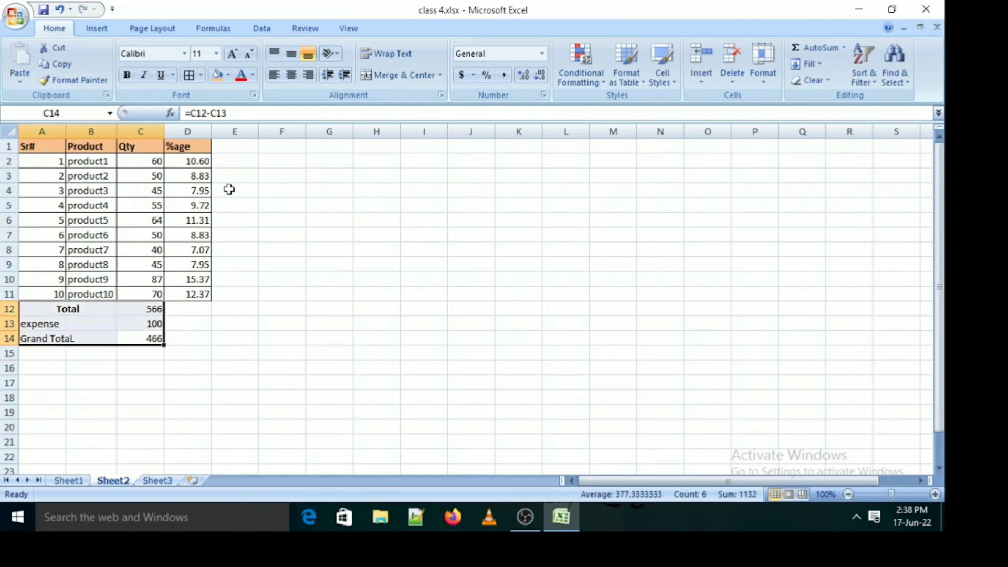
{"action": "left_click", "coordinate": [189, 76]}
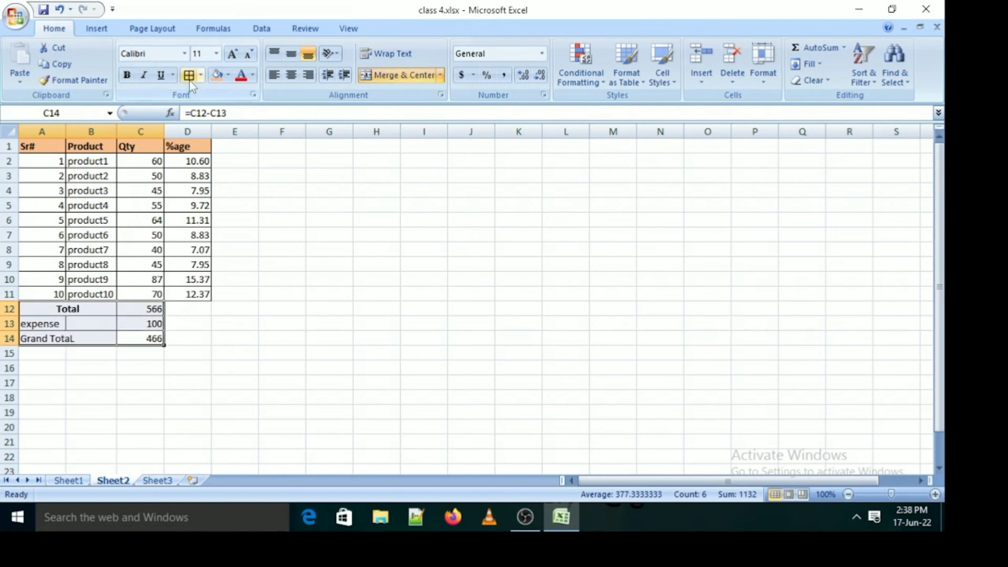
Merge and center the expense label across A13:B13 and the grand total label across A14:B14
{"action": "left_click_drag", "start_coordinate": [48, 321], "coordinate": [98, 331]}
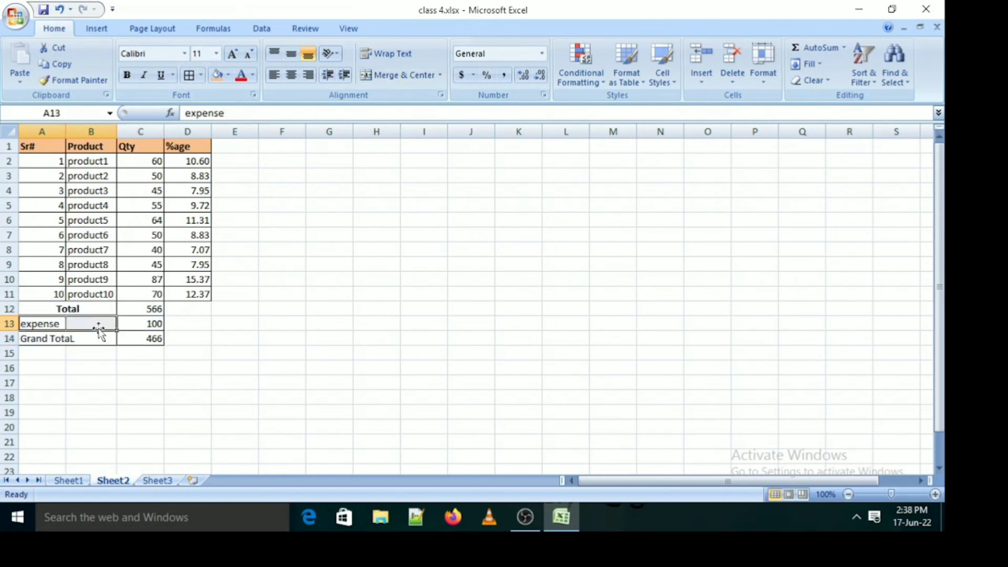
{"action": "left_click", "coordinate": [397, 76]}
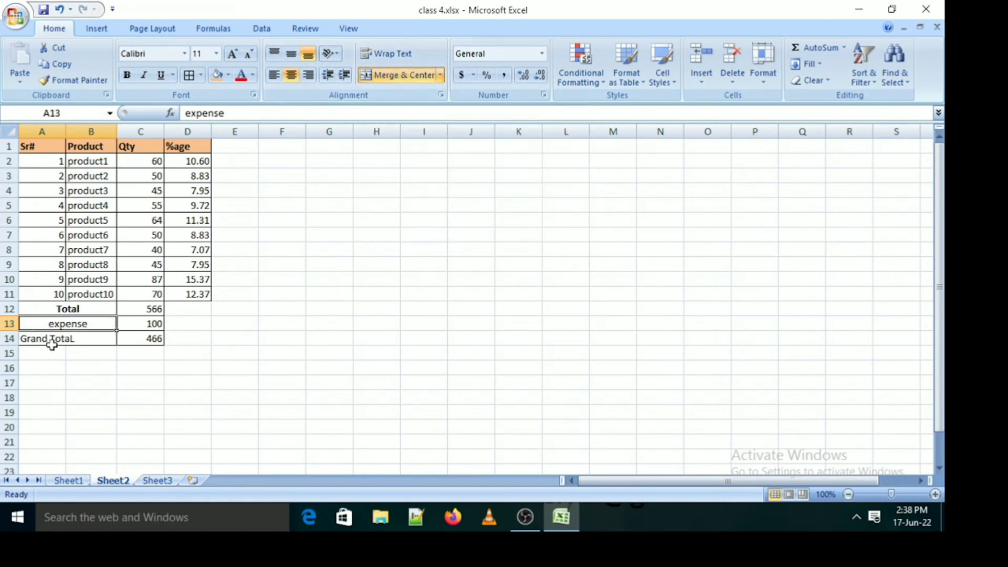
{"action": "left_click_drag", "start_coordinate": [39, 337], "coordinate": [90, 339]}
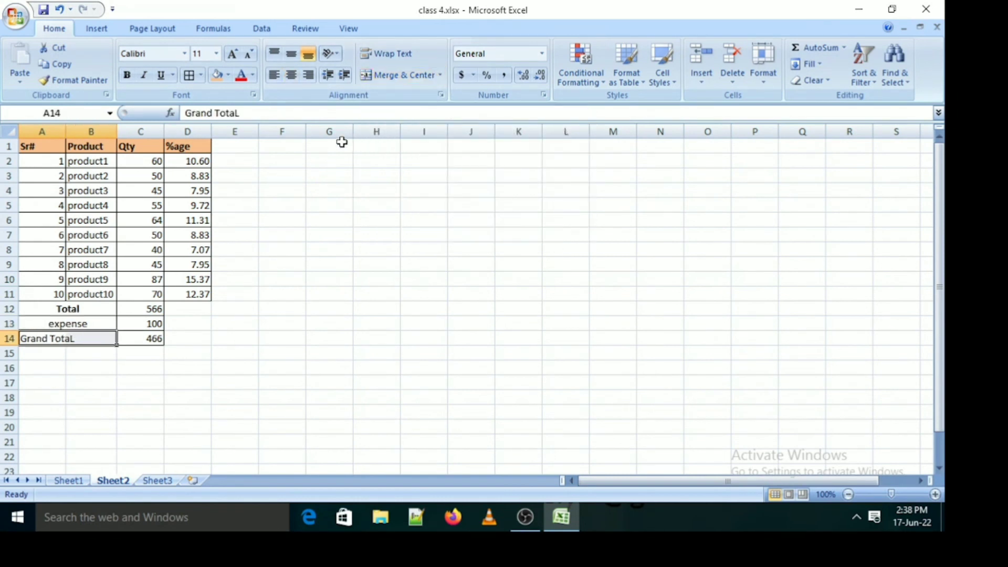
{"action": "left_click", "coordinate": [409, 80]}
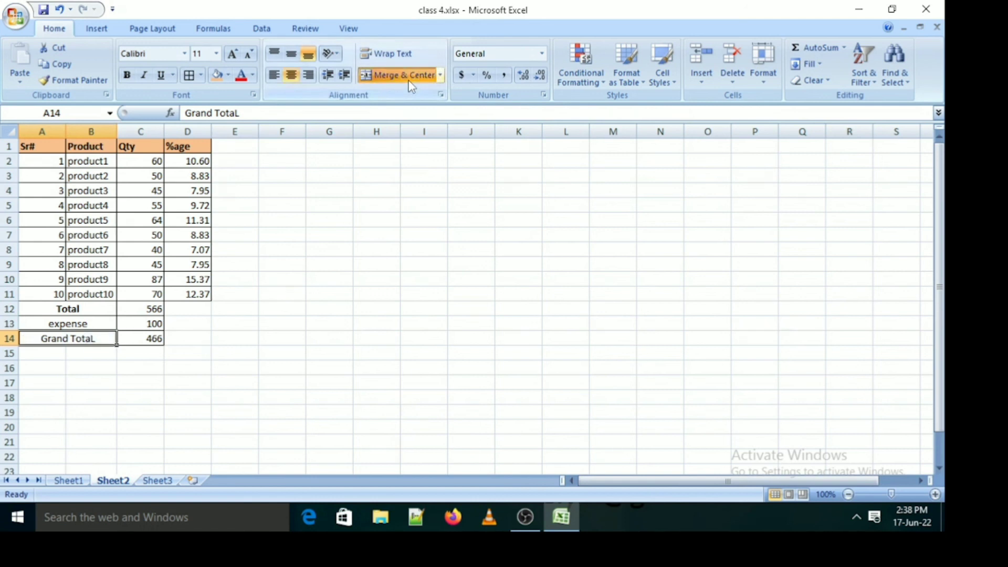